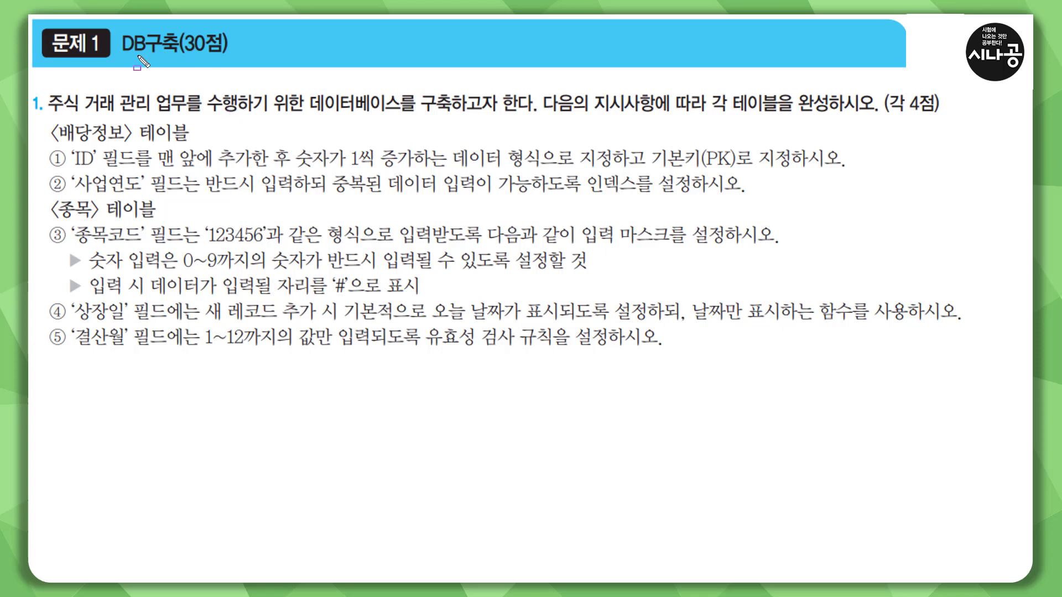
# Enable the blocked active content of the database.
pyautogui.moveTo(117, 27)
pyautogui.mouseDown()
pyautogui.moveTo(132, 49)
pyautogui.moveTo(235, 60)
pyautogui.mouseUp()
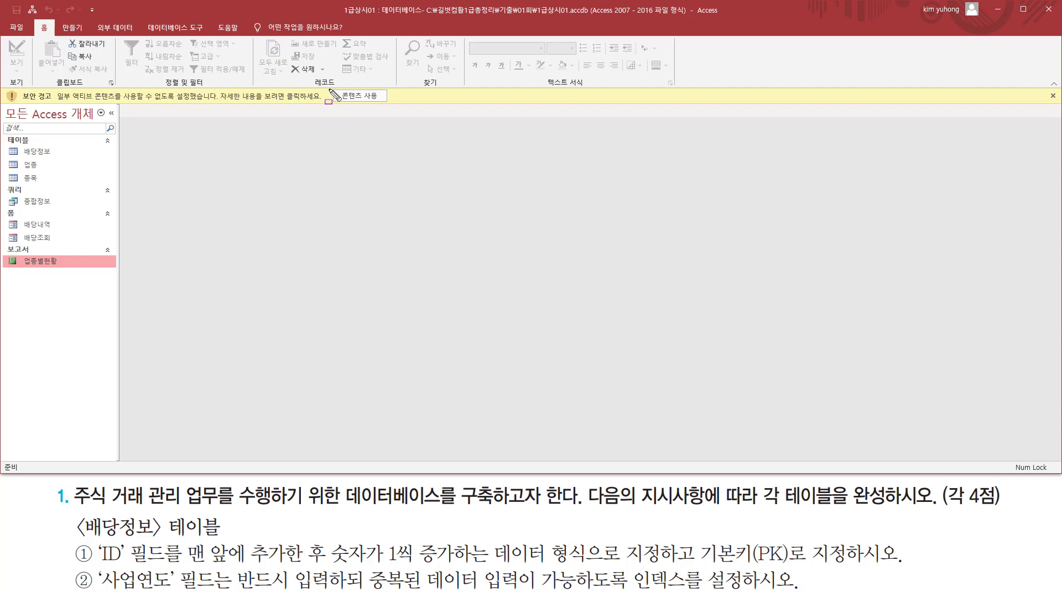
pyautogui.moveTo(17, 101); pyautogui.dragTo(51, 93)
pyautogui.moveTo(331, 86); pyautogui.dragTo(386, 105)
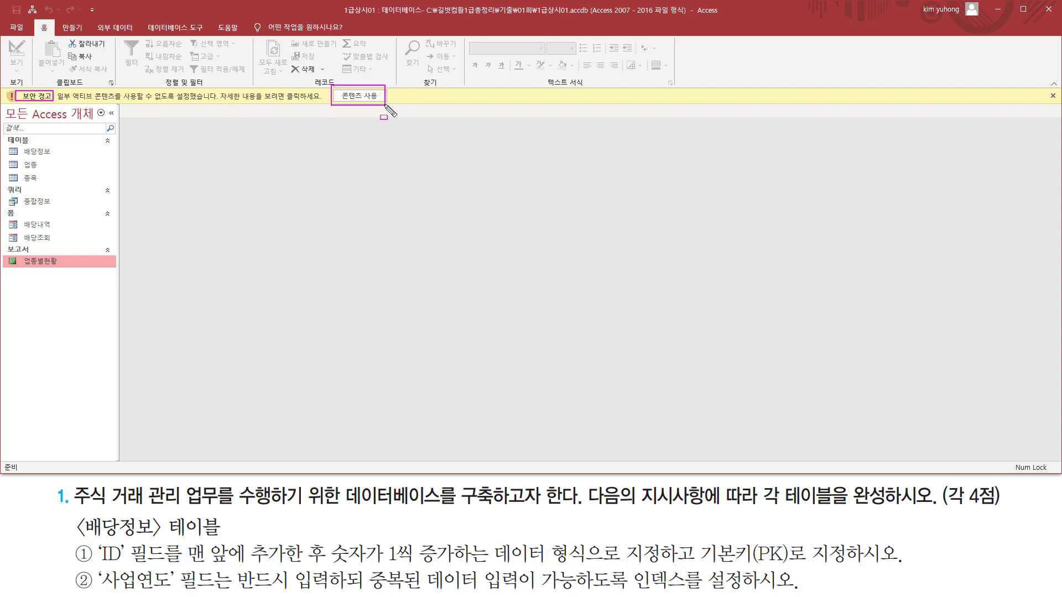
pyautogui.press('Escape')
pyautogui.click(360, 96)
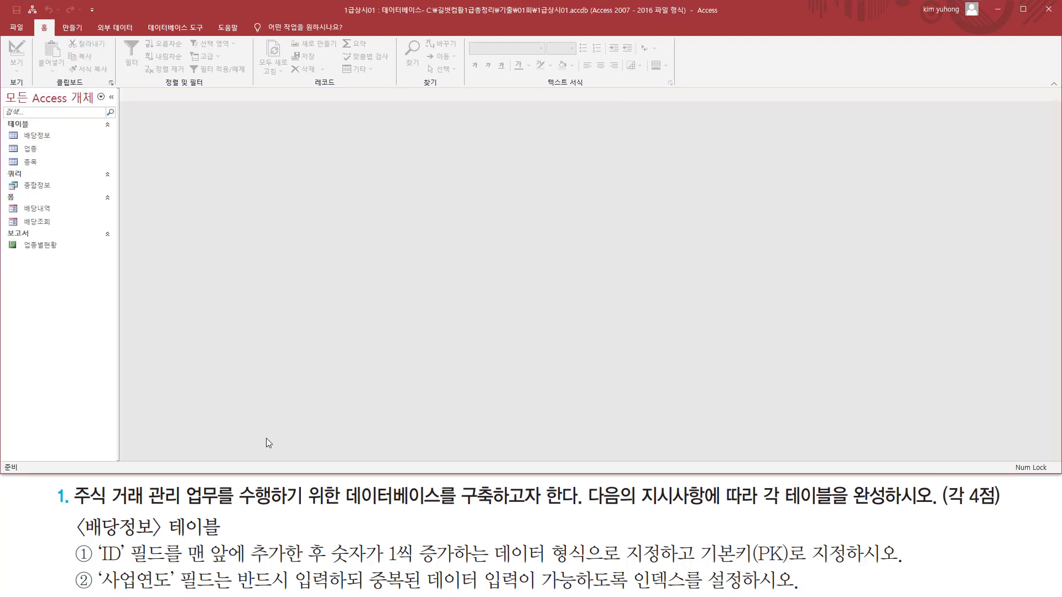
pyautogui.hotkey('ctrl', '2')
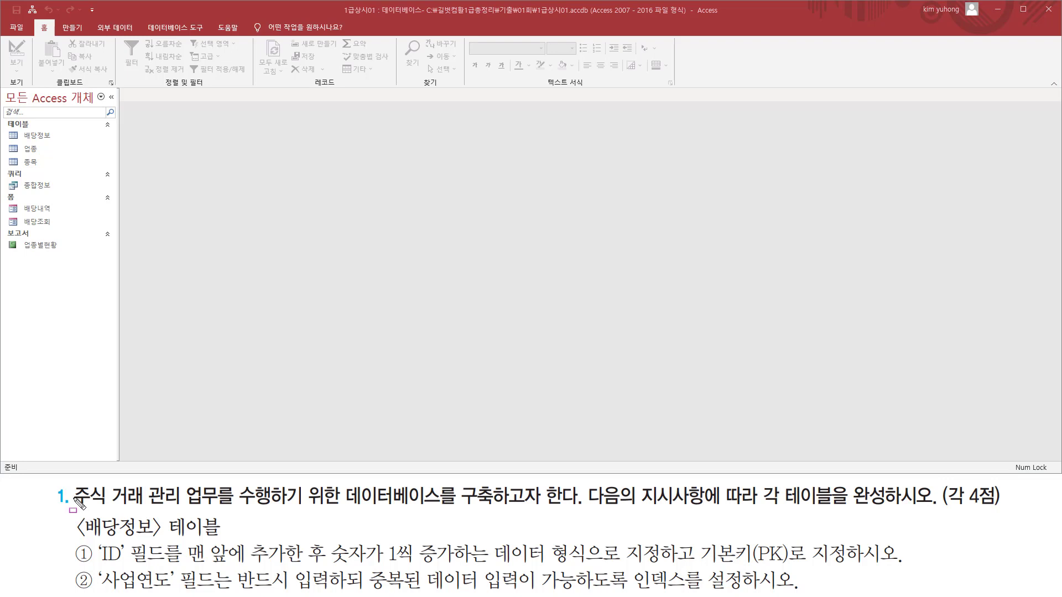
pyautogui.moveTo(73, 485)
pyautogui.mouseDown()
pyautogui.moveTo(173, 525)
pyautogui.moveTo(998, 507)
pyautogui.mouseUp()
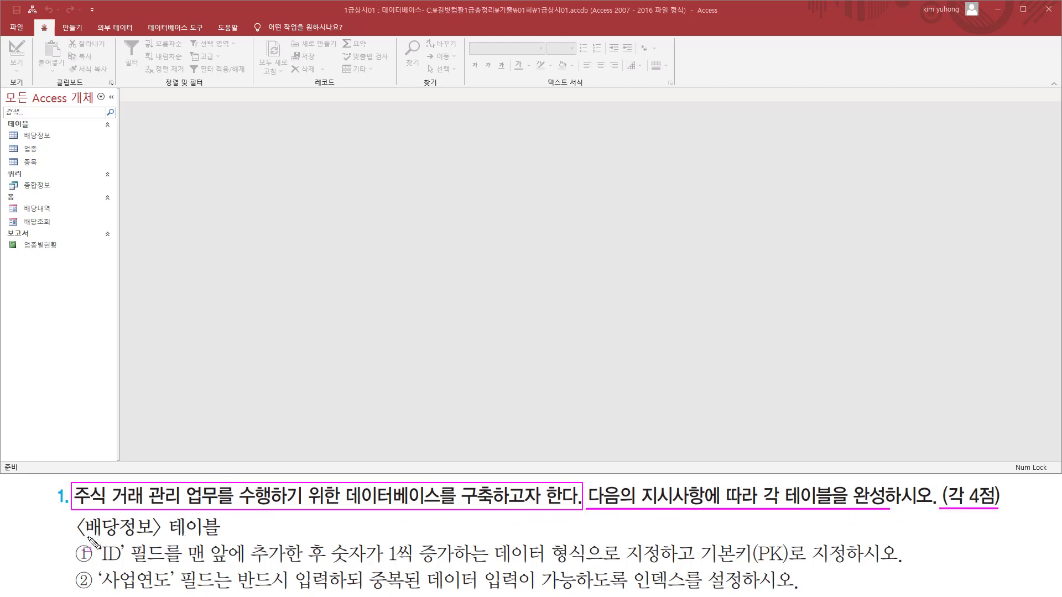
pyautogui.moveTo(74, 515)
pyautogui.mouseDown()
pyautogui.moveTo(97, 536)
pyautogui.moveTo(223, 538)
pyautogui.mouseUp()
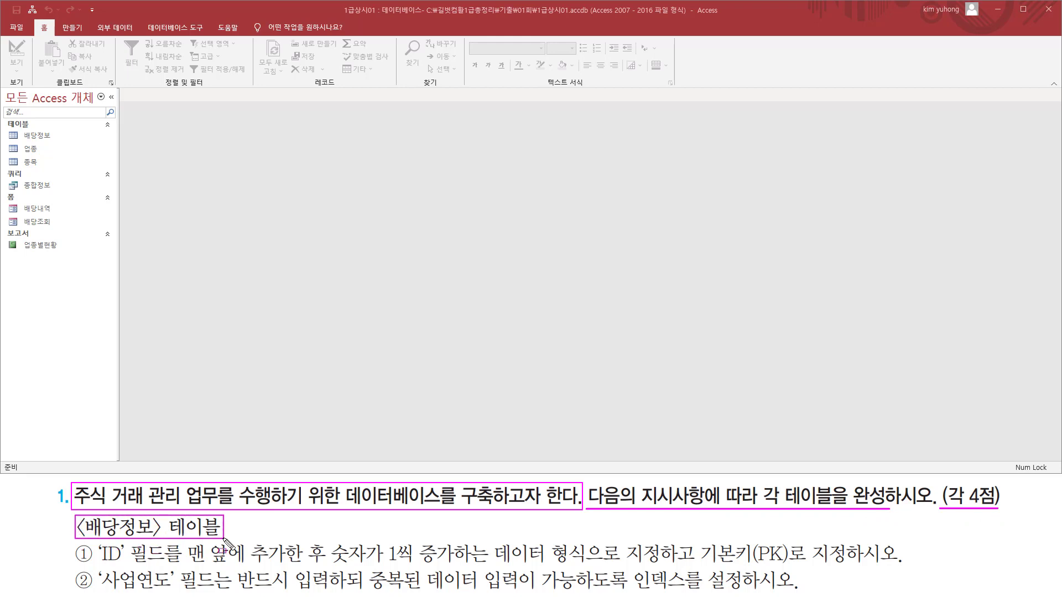
pyautogui.moveTo(70, 545); pyautogui.dragTo(95, 590)
pyautogui.press('Escape')
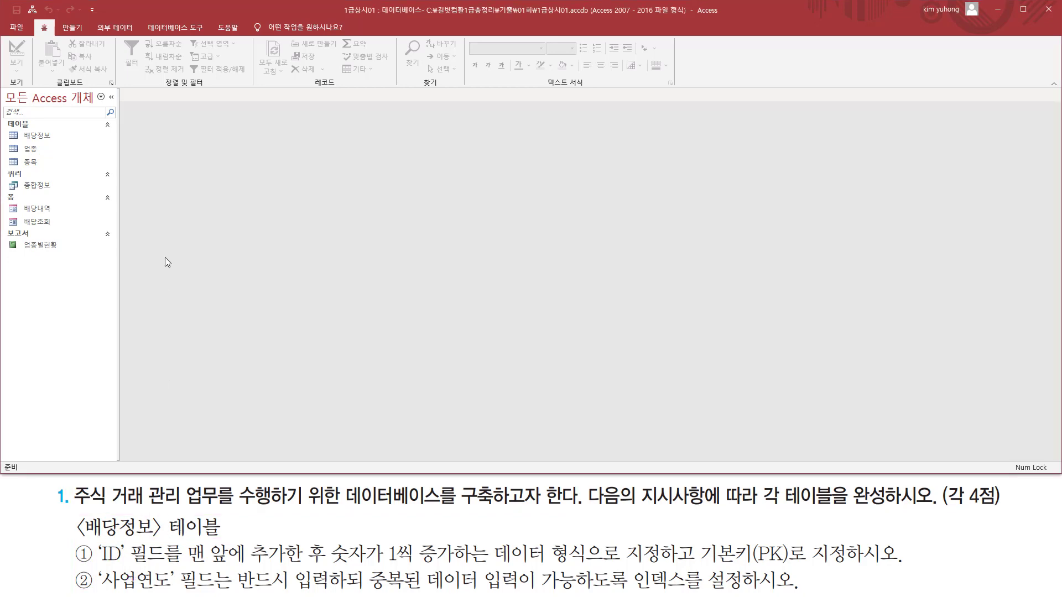
# Open the 배당정보 table and switch it to Design view.
pyautogui.doubleClick(41, 140)
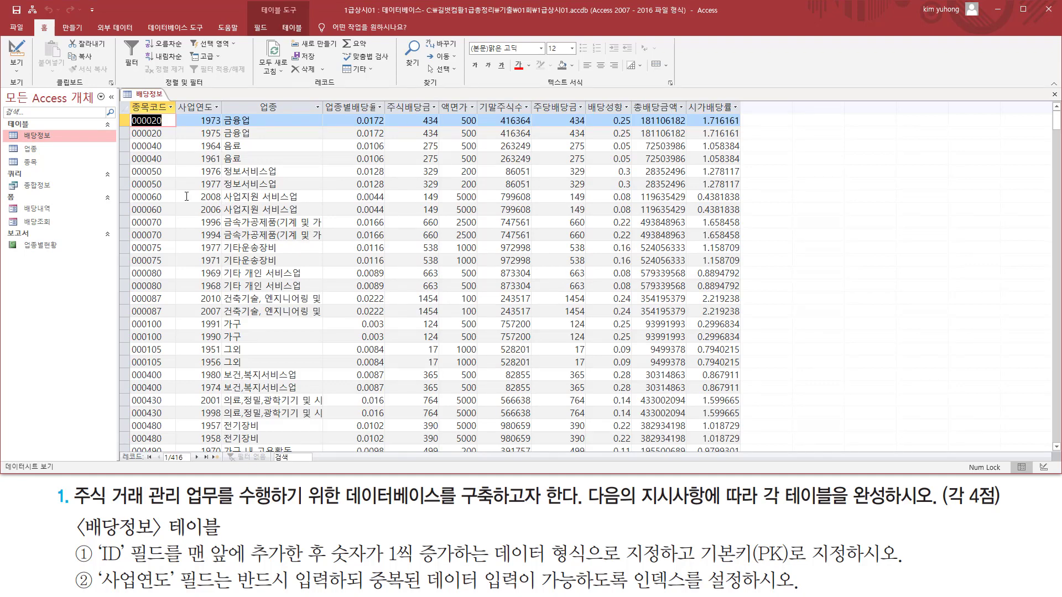
pyautogui.click(19, 55)
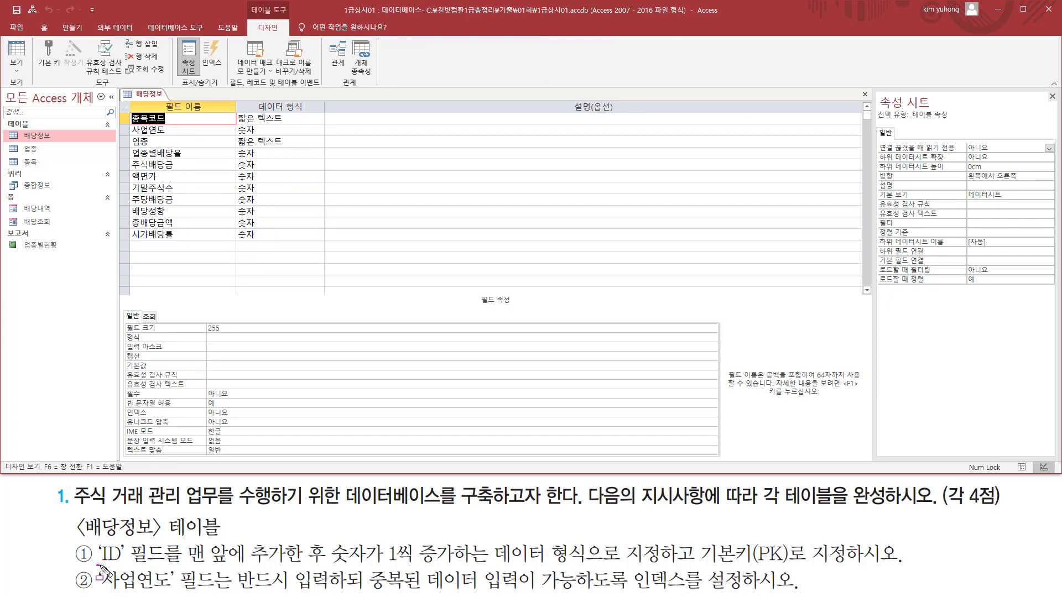
pyautogui.moveTo(98, 564)
pyautogui.mouseDown()
pyautogui.moveTo(127, 552)
pyautogui.moveTo(124, 542)
pyautogui.moveTo(326, 544)
pyautogui.moveTo(509, 567)
pyautogui.mouseUp()
pyautogui.moveTo(490, 537)
pyautogui.mouseDown()
pyautogui.moveTo(503, 553)
pyautogui.moveTo(614, 567)
pyautogui.moveTo(877, 567)
pyautogui.mouseUp()
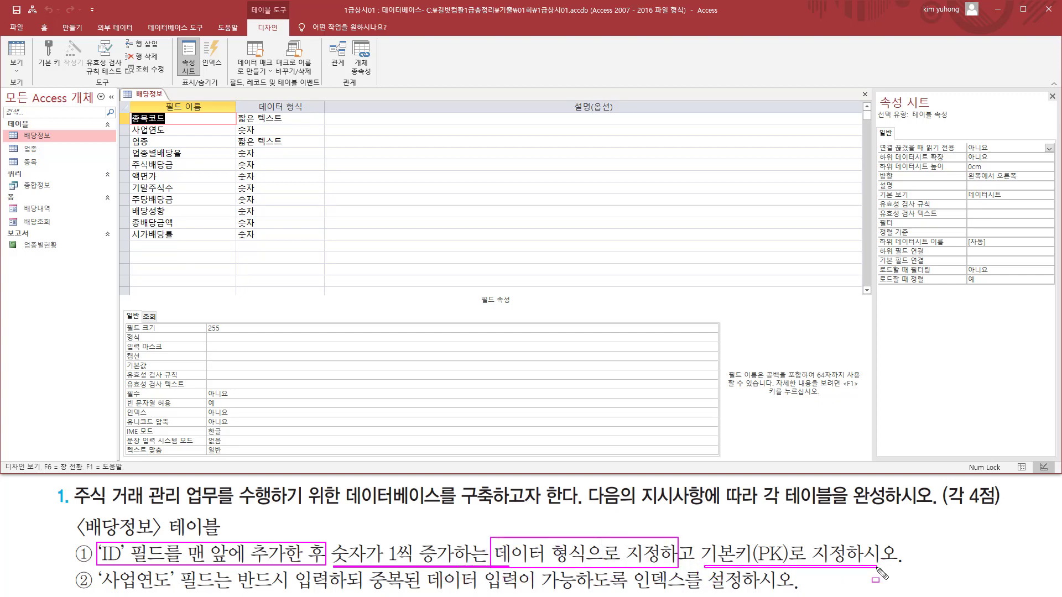
pyautogui.press('Escape')
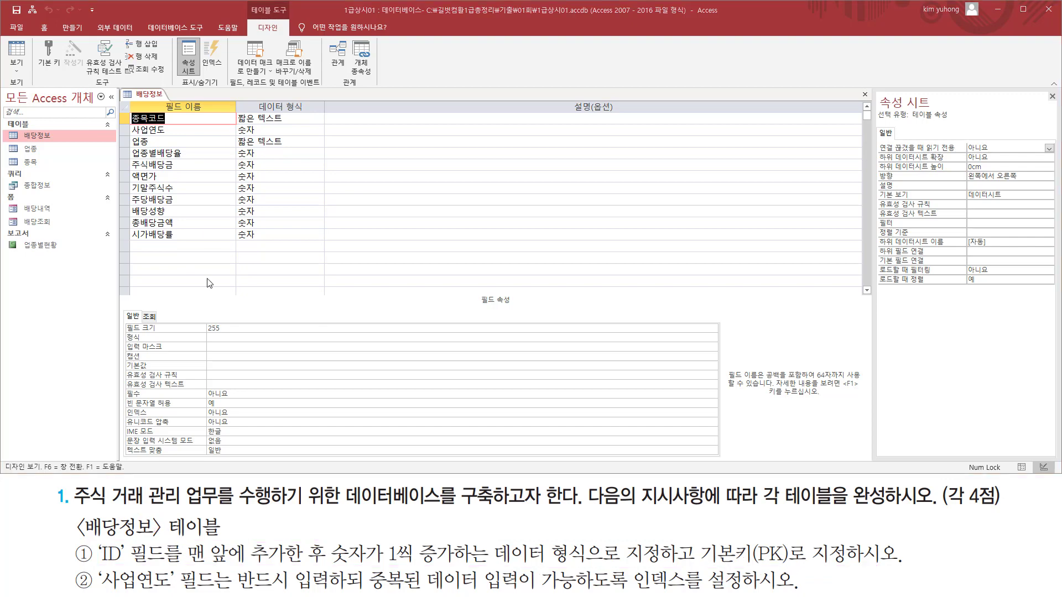
# Insert a field named ID above 종목코드 with the data type 일련 번호 (AutoNumber).
pyautogui.click(124, 117)
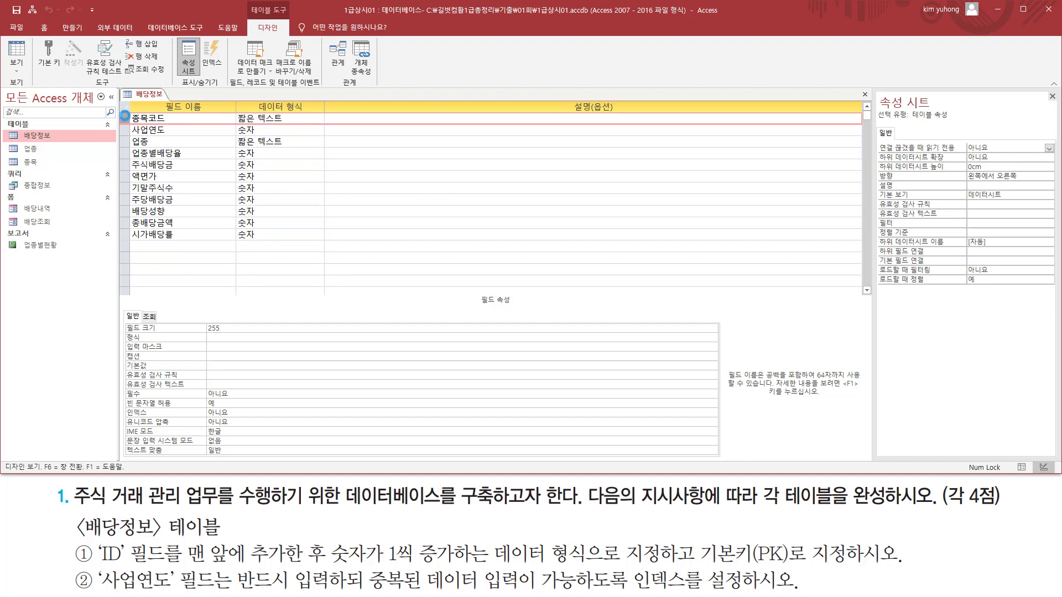
pyautogui.rightClick(125, 120)
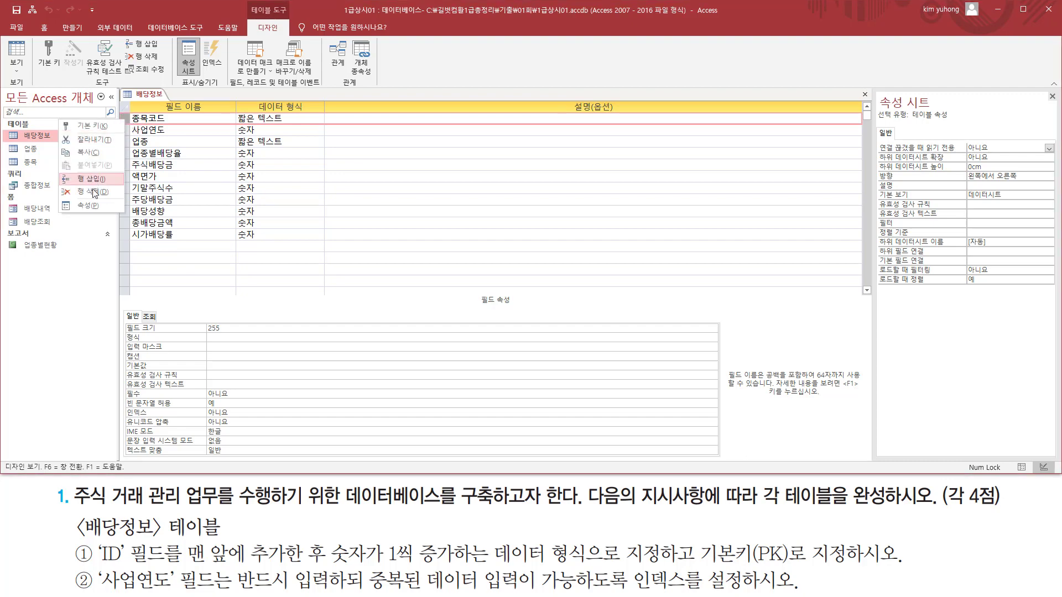
pyautogui.click(98, 181)
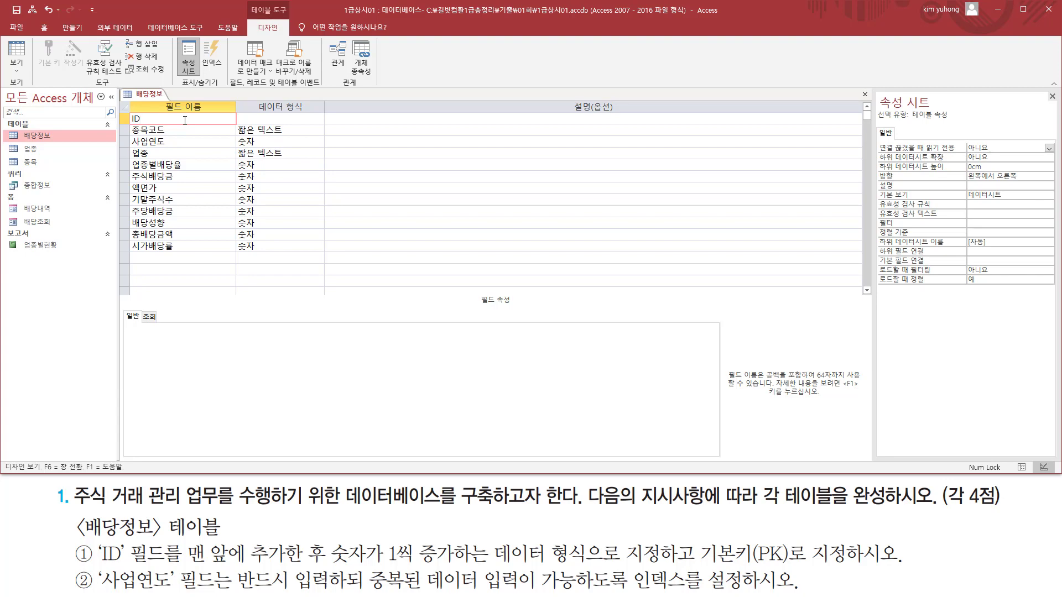
pyautogui.click(281, 119)
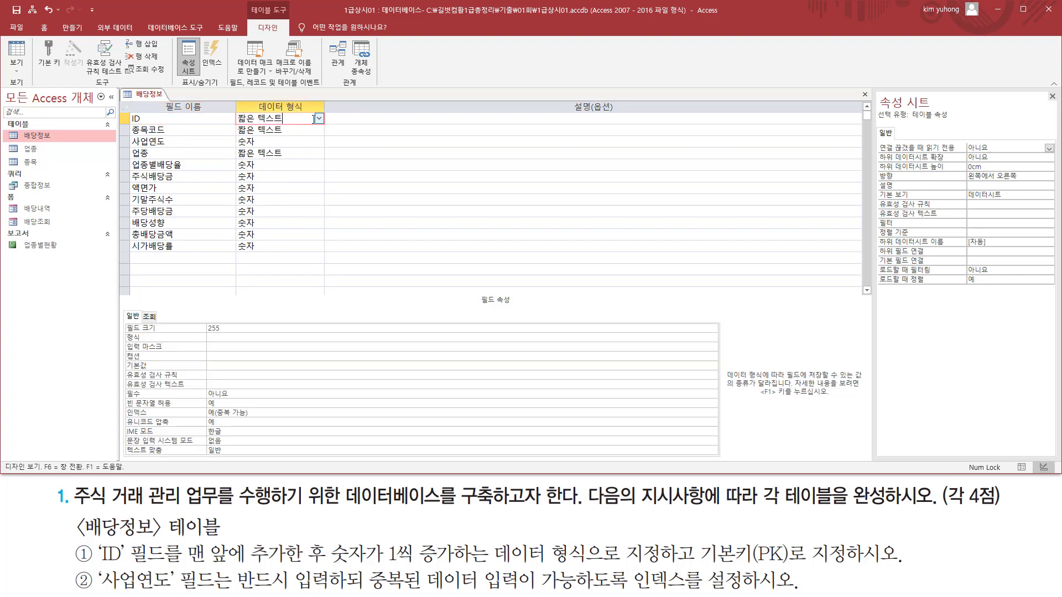
pyautogui.click(319, 119)
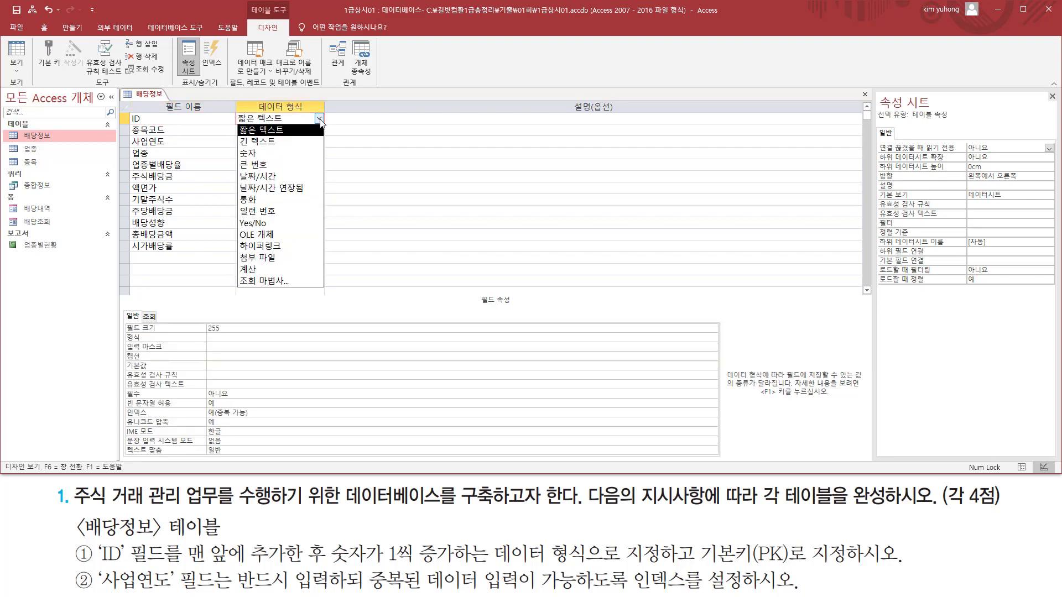
pyautogui.click(291, 212)
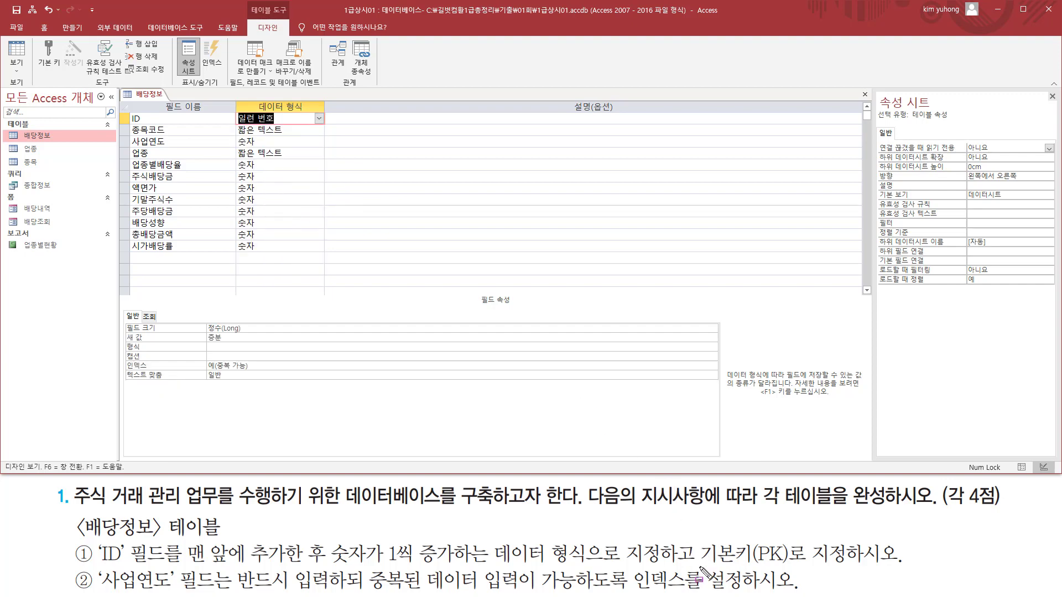
# Set the ID field as the primary key of the 배당정보 table.
pyautogui.moveTo(694, 566); pyautogui.dragTo(862, 567)
pyautogui.press('Escape')
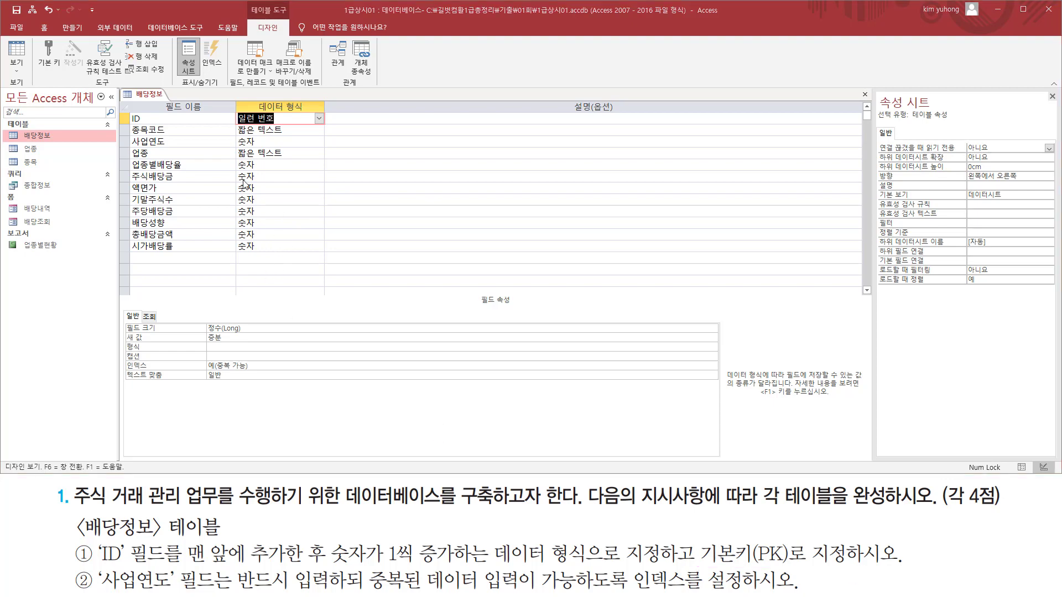
pyautogui.click(126, 117)
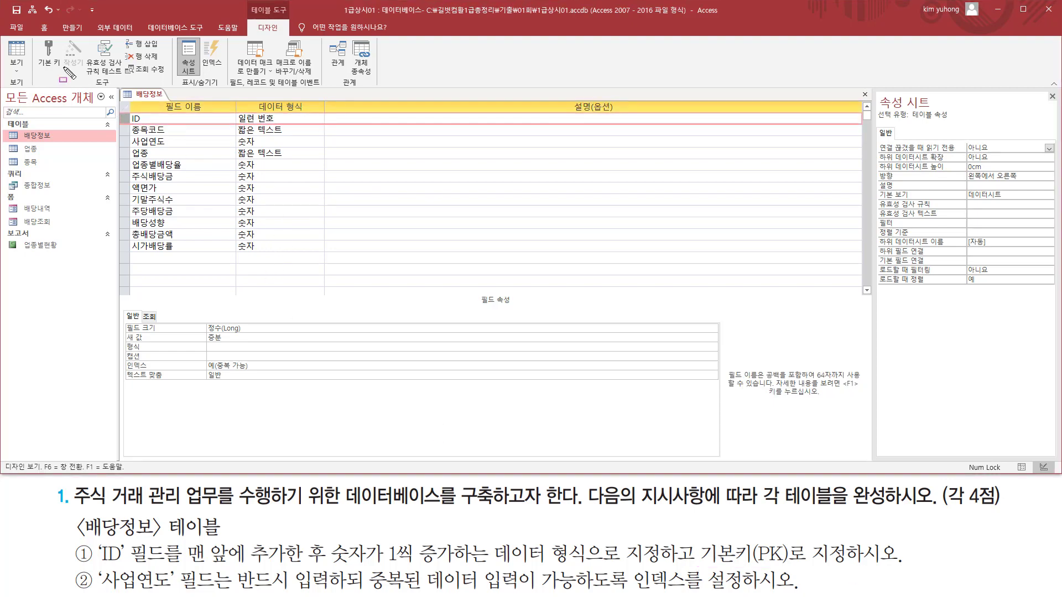
pyautogui.click(49, 54)
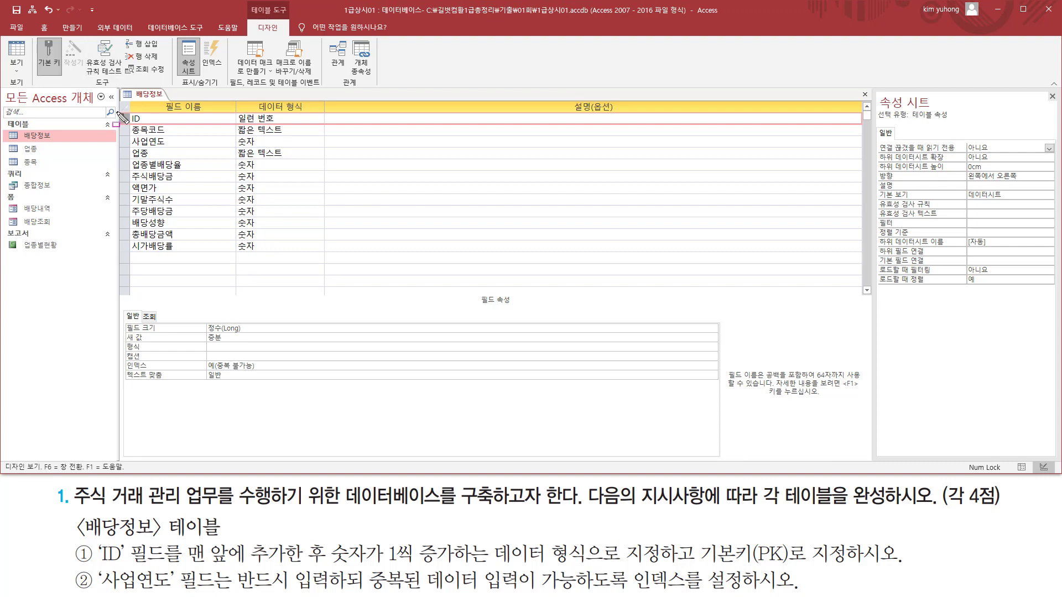
pyautogui.click(158, 126)
pyautogui.click(158, 120)
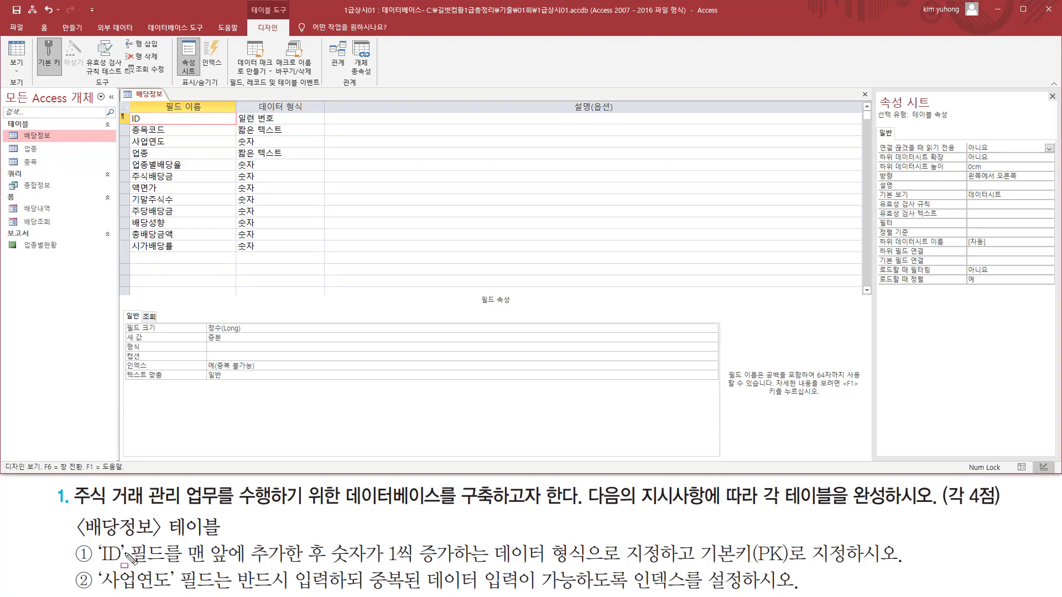
pyautogui.moveTo(121, 582)
pyautogui.mouseDown()
pyautogui.moveTo(176, 595)
pyautogui.moveTo(741, 592)
pyautogui.mouseUp()
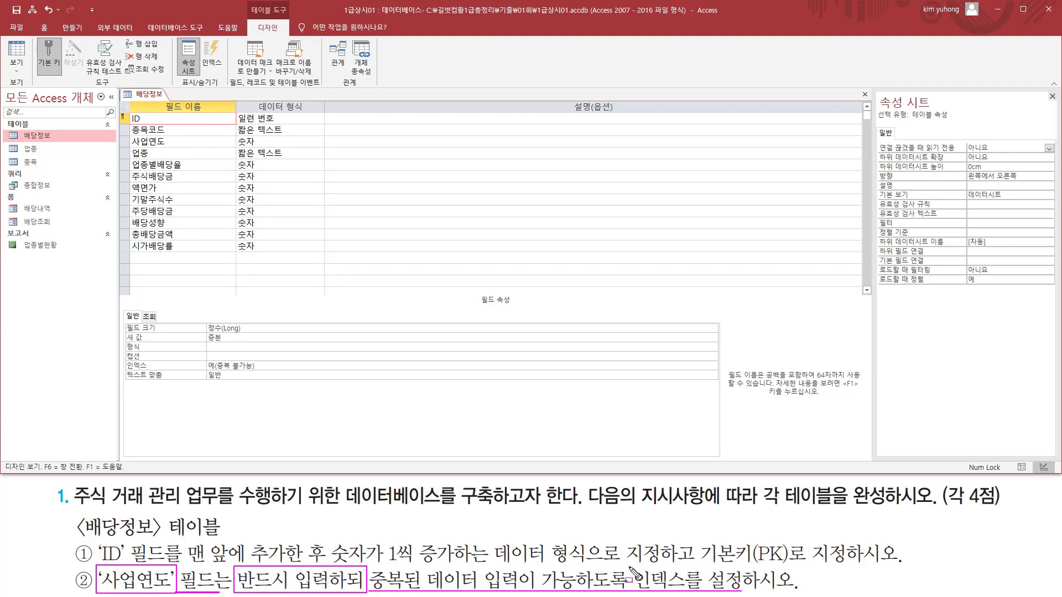
pyautogui.moveTo(629, 567)
pyautogui.mouseDown()
pyautogui.moveTo(663, 587)
pyautogui.moveTo(743, 593)
pyautogui.mouseUp()
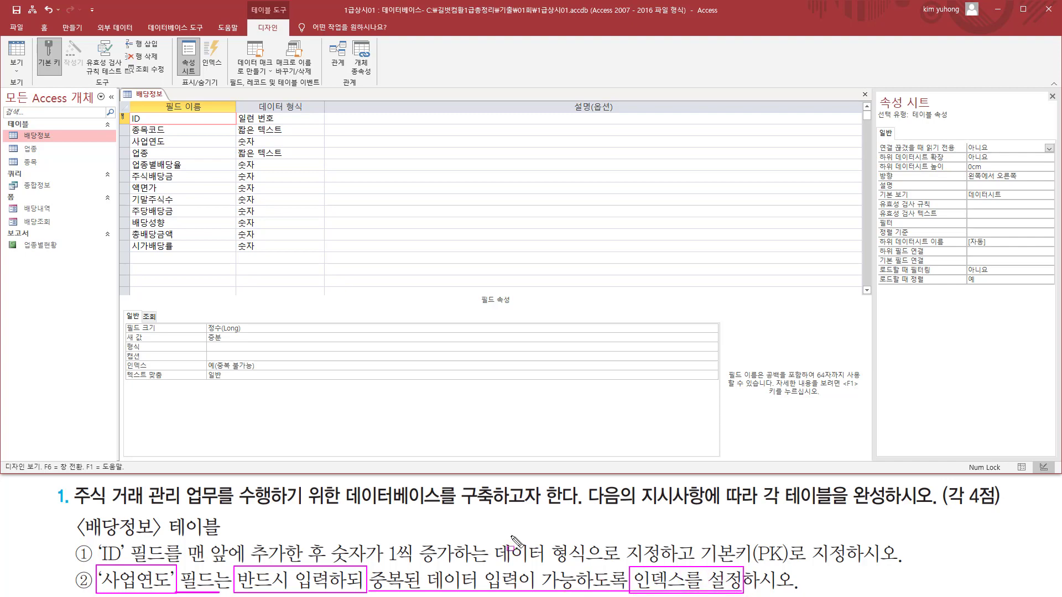
pyautogui.press('Escape')
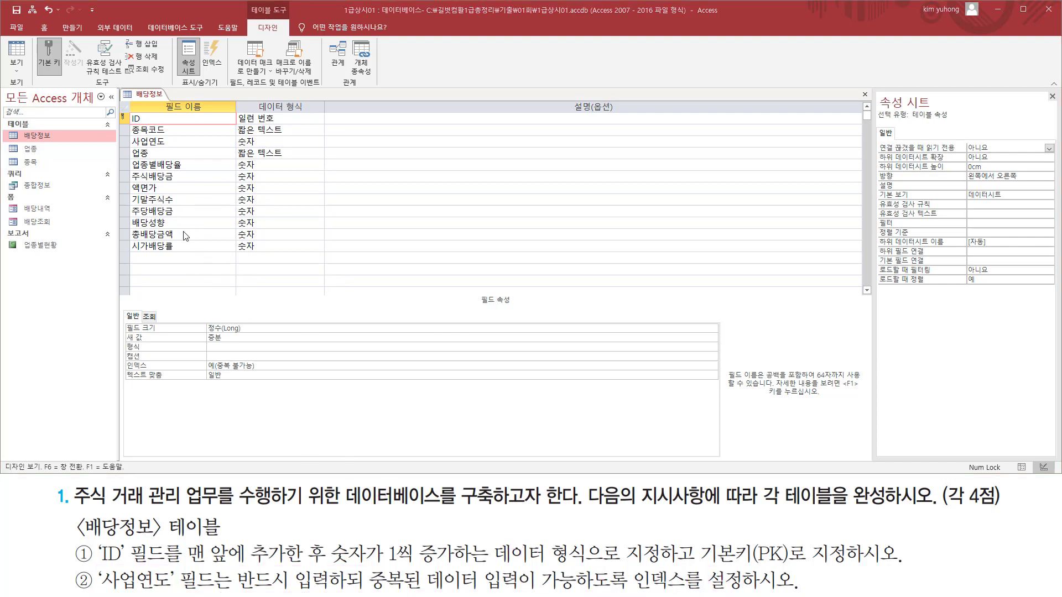
# For the 사업연도 field, set 필수 (Required) to 예 and 인덱스 (Indexed) to 예(중복 가능).
pyautogui.click(171, 142)
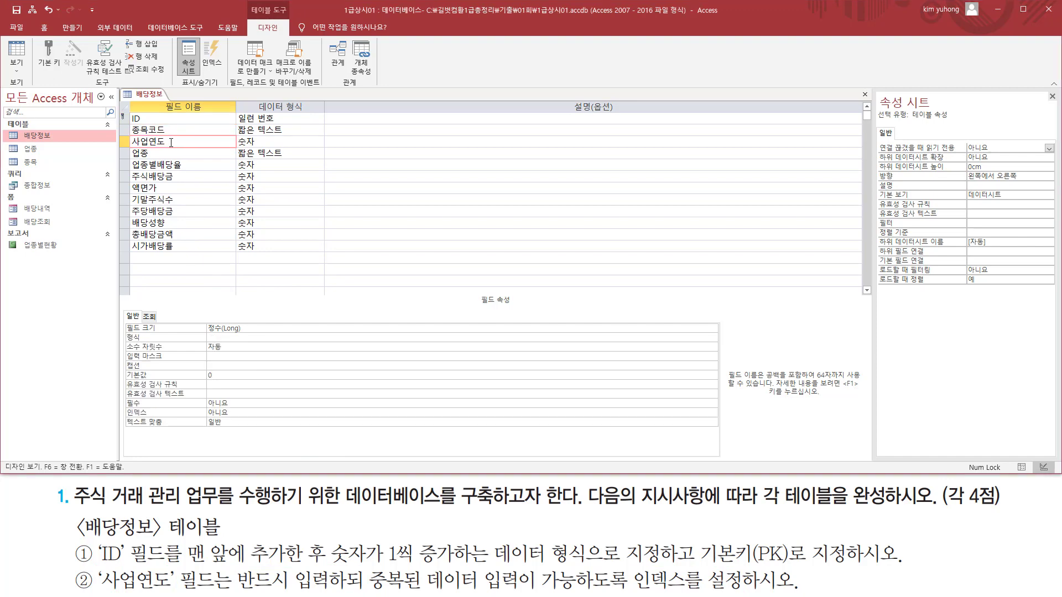
pyautogui.click(236, 404)
pyautogui.click(714, 404)
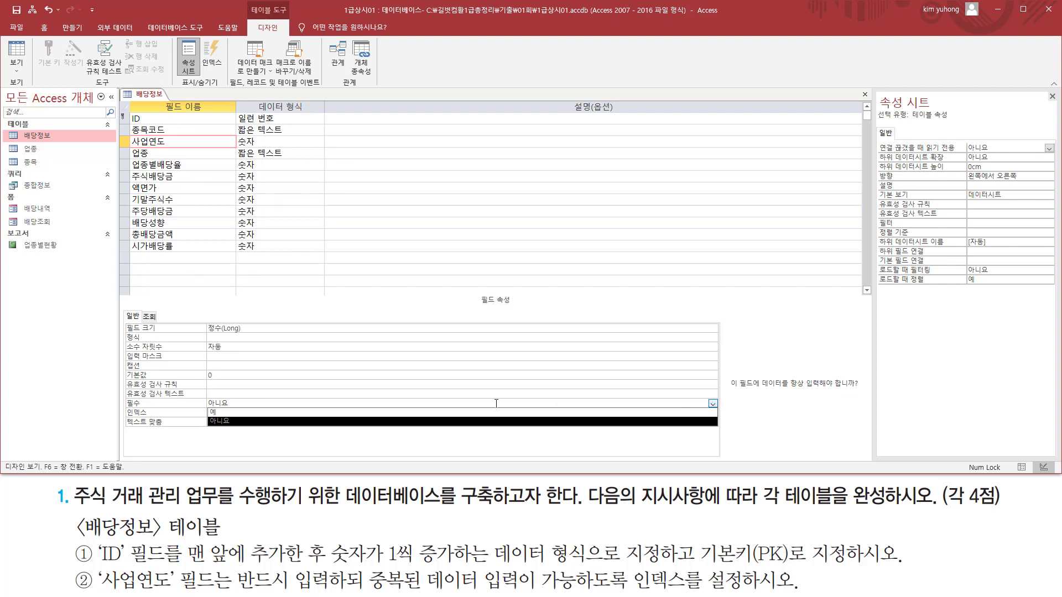
pyautogui.click(262, 412)
pyautogui.click(263, 414)
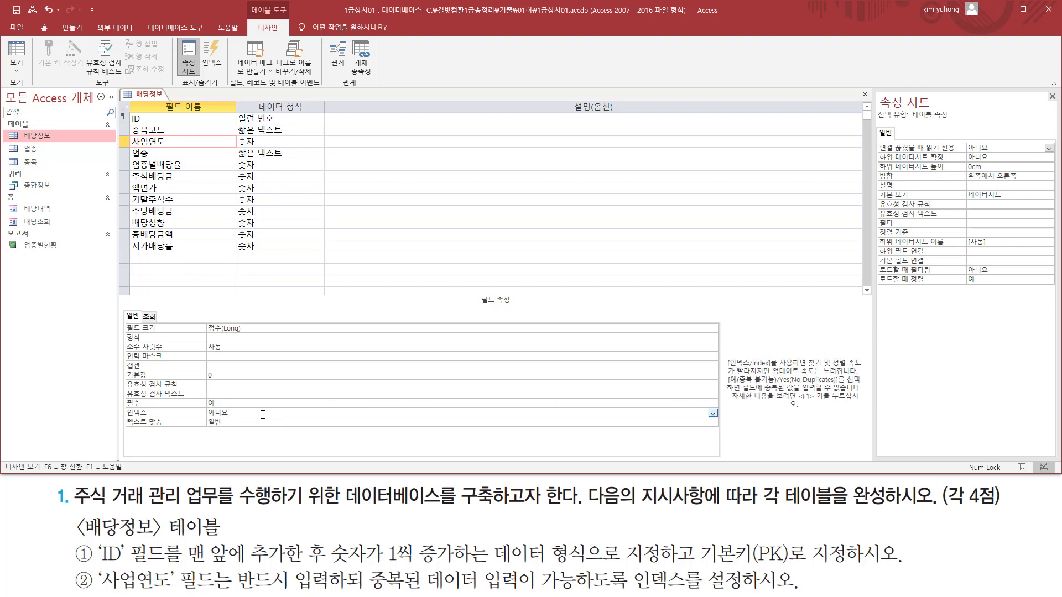
pyautogui.click(713, 413)
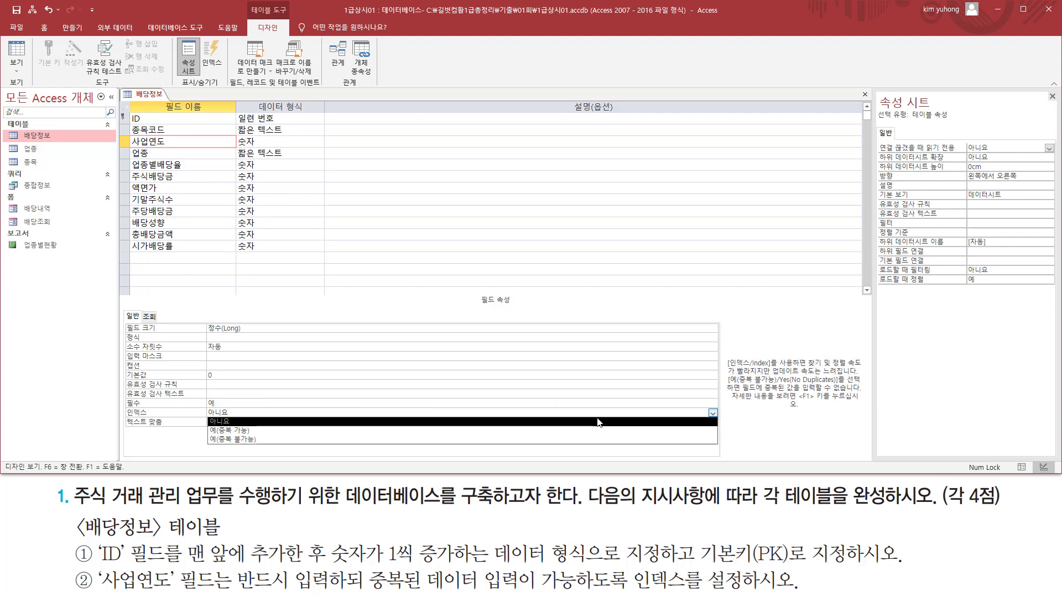
pyautogui.click(556, 431)
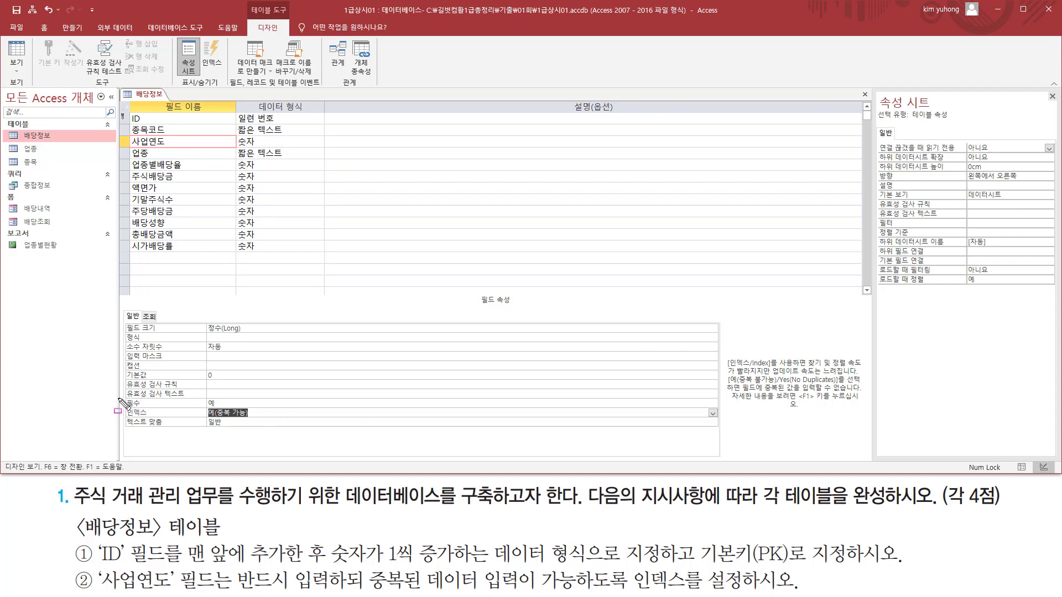
pyautogui.moveTo(122, 397)
pyautogui.mouseDown()
pyautogui.moveTo(142, 416)
pyautogui.moveTo(255, 421)
pyautogui.mouseUp()
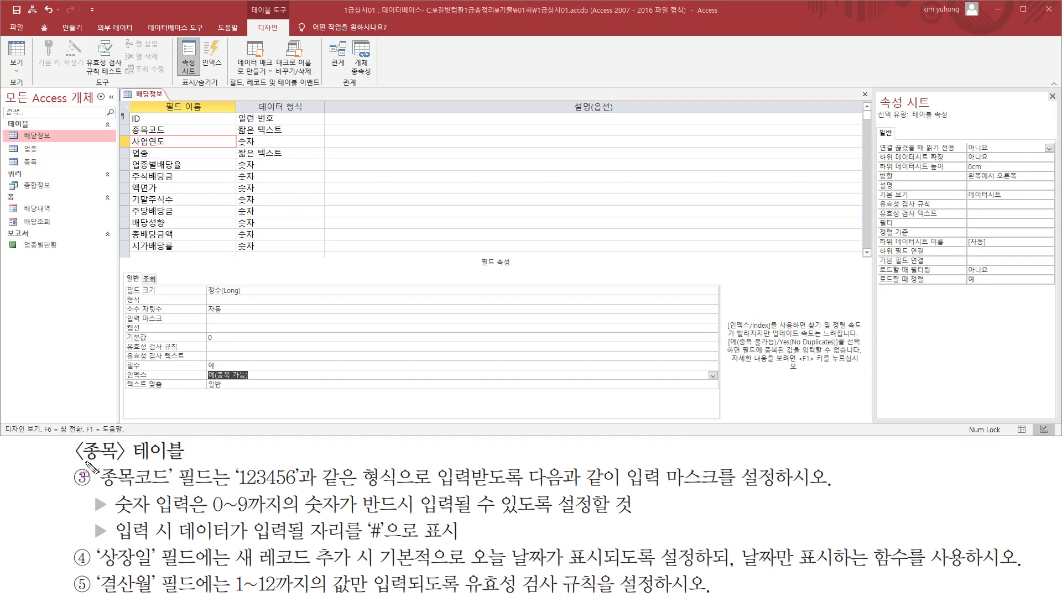
pyautogui.moveTo(75, 467)
pyautogui.mouseDown()
pyautogui.moveTo(200, 473)
pyautogui.moveTo(187, 439)
pyautogui.mouseUp()
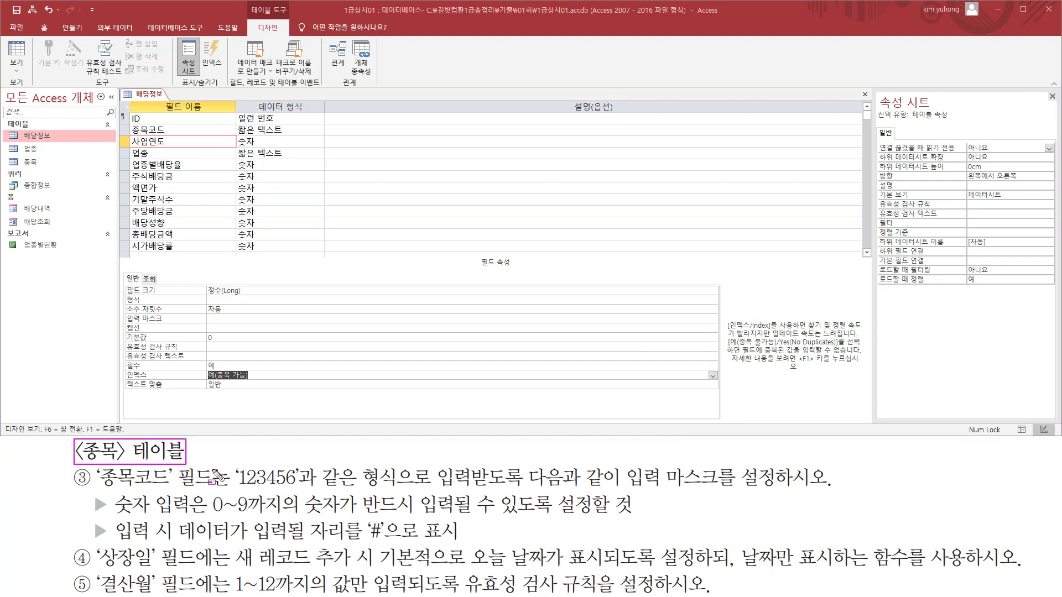
pyautogui.moveTo(132, 88); pyautogui.dragTo(181, 100)
pyautogui.press('Escape')
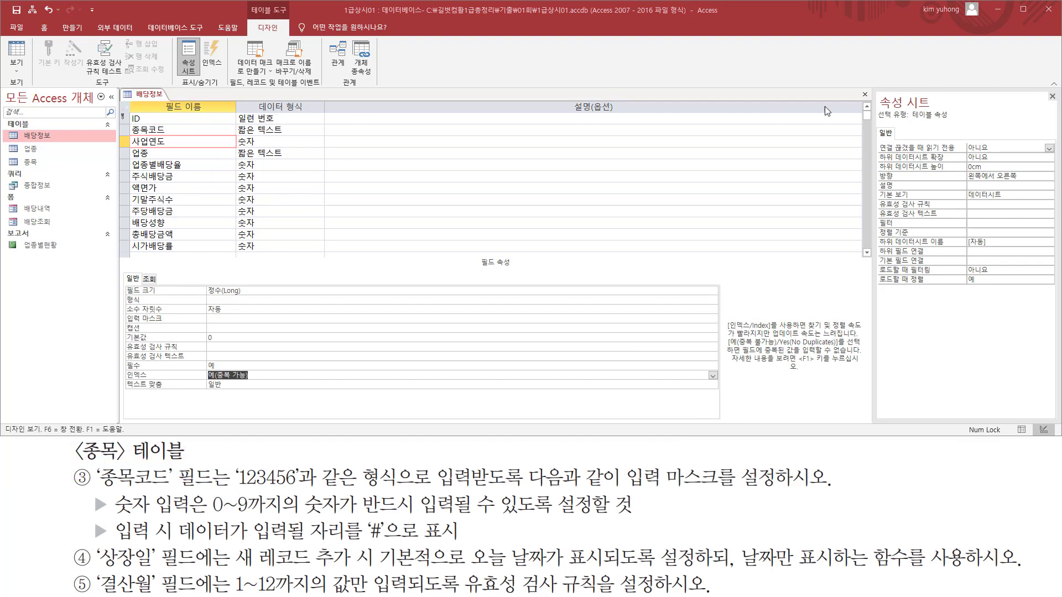
# Close the 배당정보 table, saving its design changes and agreeing to test existing data against the new integrity rules.
pyautogui.click(864, 95)
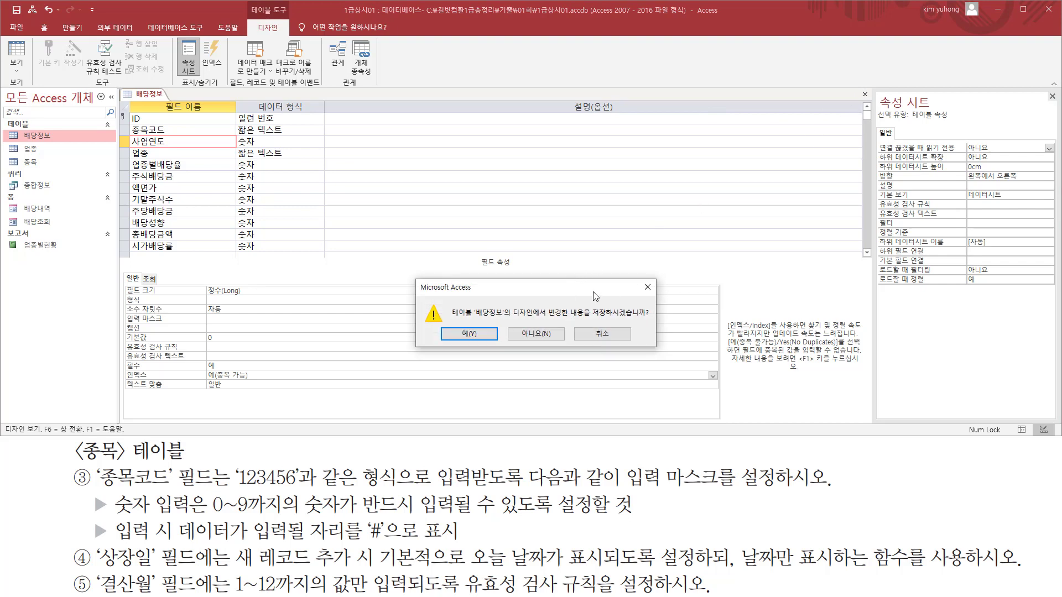
pyautogui.click(474, 335)
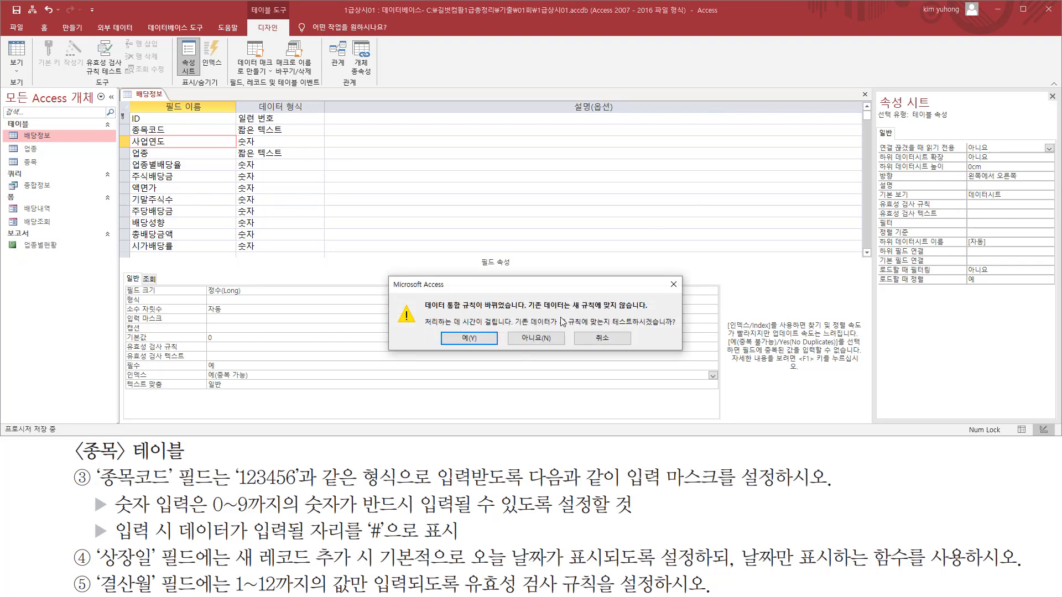
pyautogui.moveTo(443, 311); pyautogui.dragTo(514, 311)
pyautogui.moveTo(612, 326); pyautogui.dragTo(670, 328)
pyautogui.press('Escape')
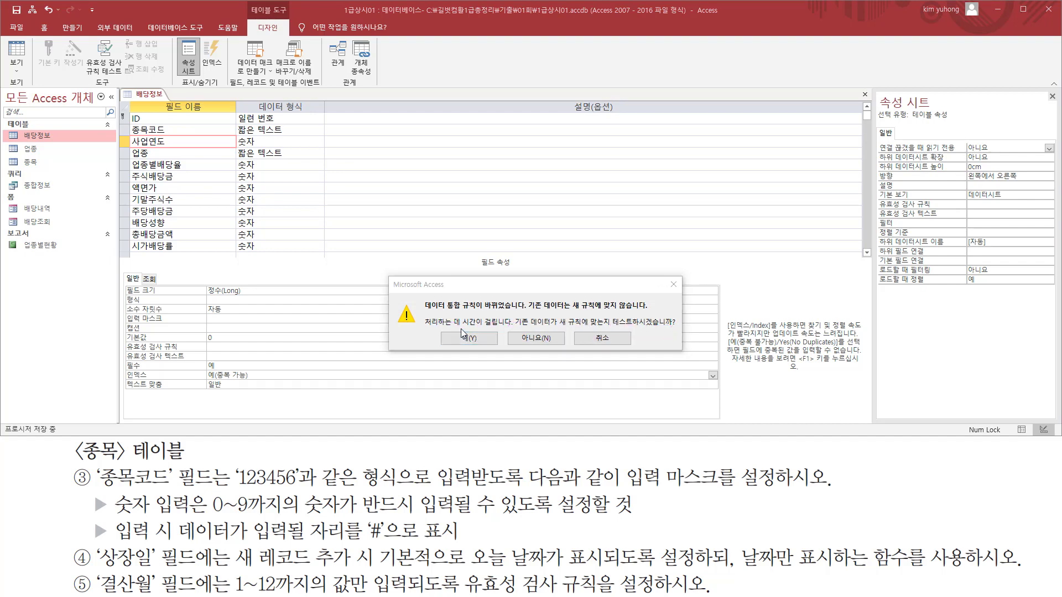
pyautogui.click(470, 337)
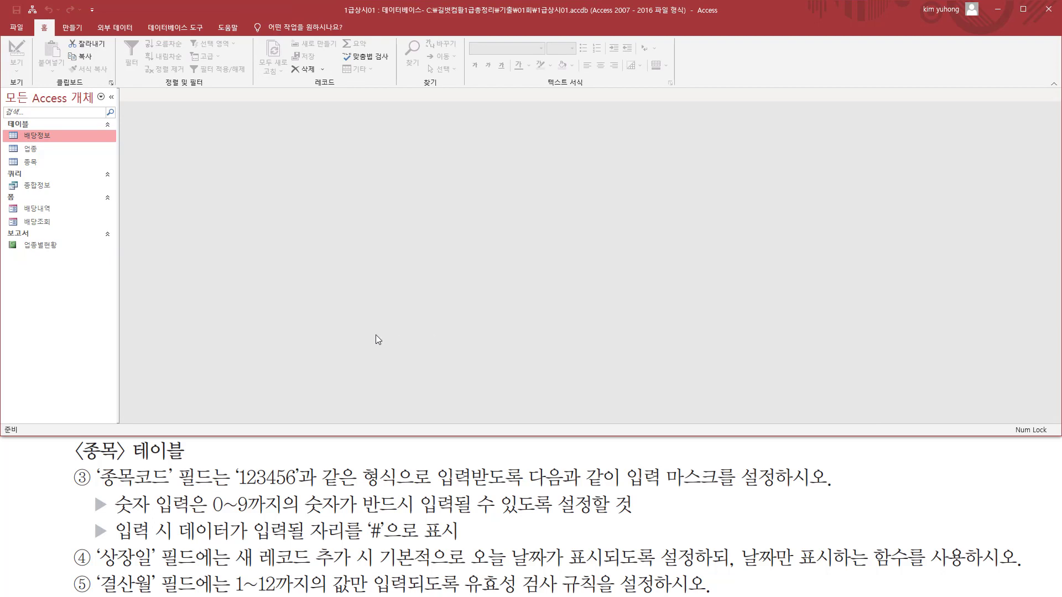
# Open the 종목 table and switch it to Design view.
pyautogui.click(42, 162)
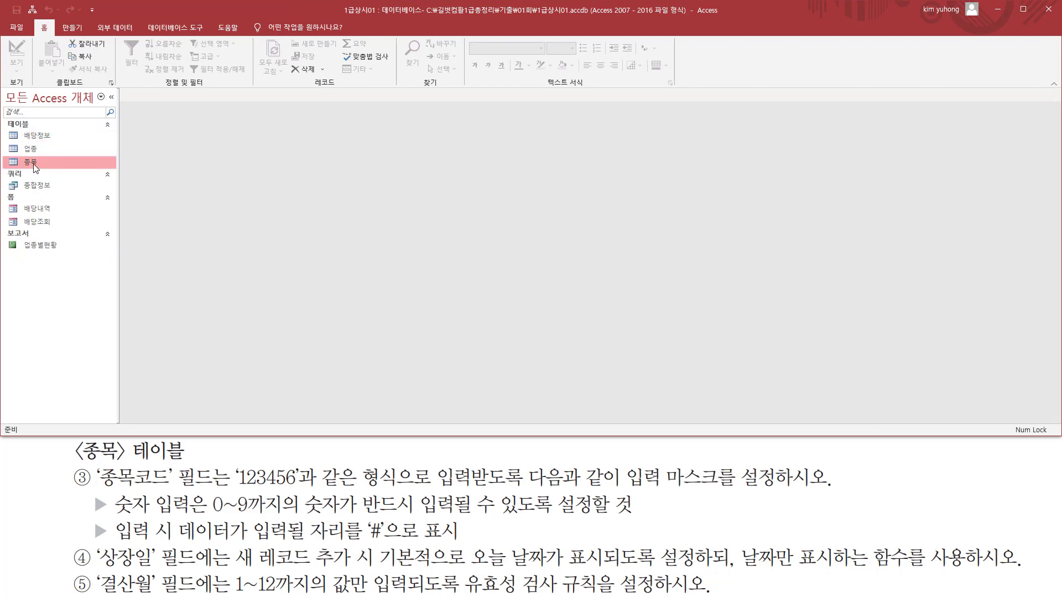
pyautogui.doubleClick(34, 163)
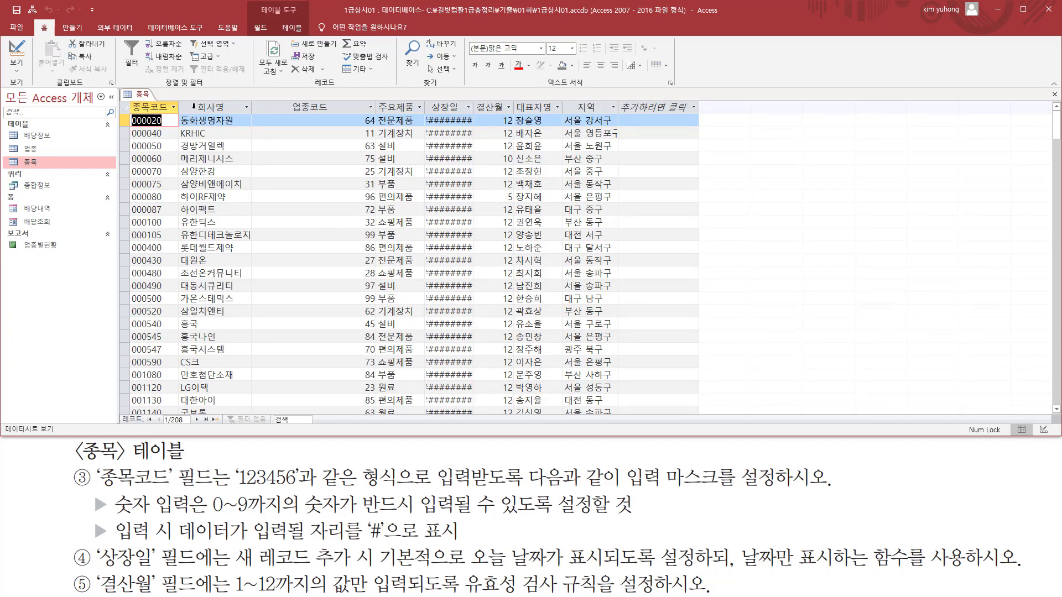
pyautogui.click(22, 54)
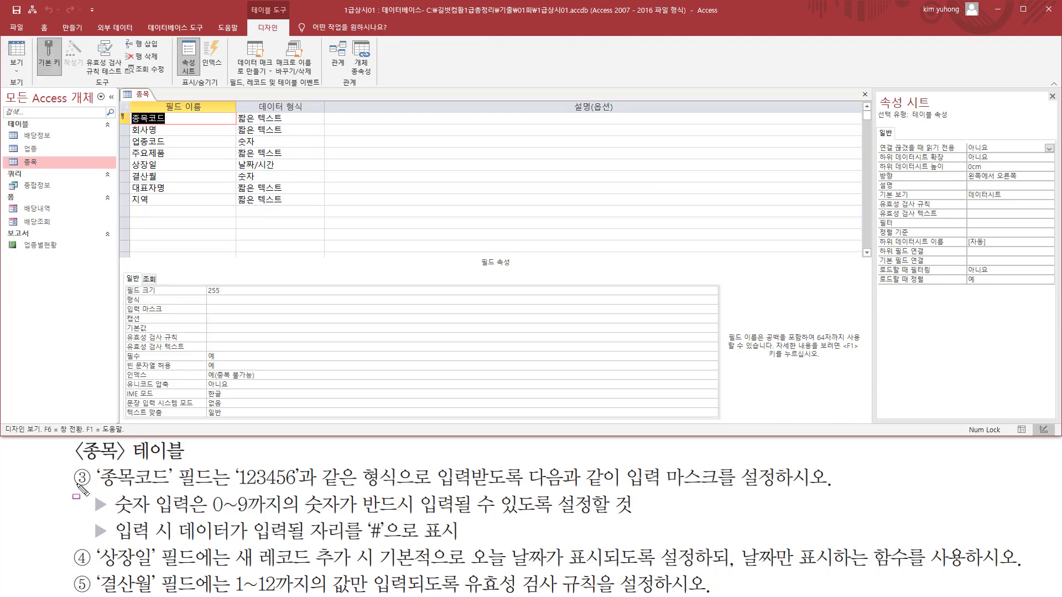
pyautogui.moveTo(98, 489); pyautogui.dragTo(171, 466)
pyautogui.moveTo(129, 111); pyautogui.dragTo(184, 125)
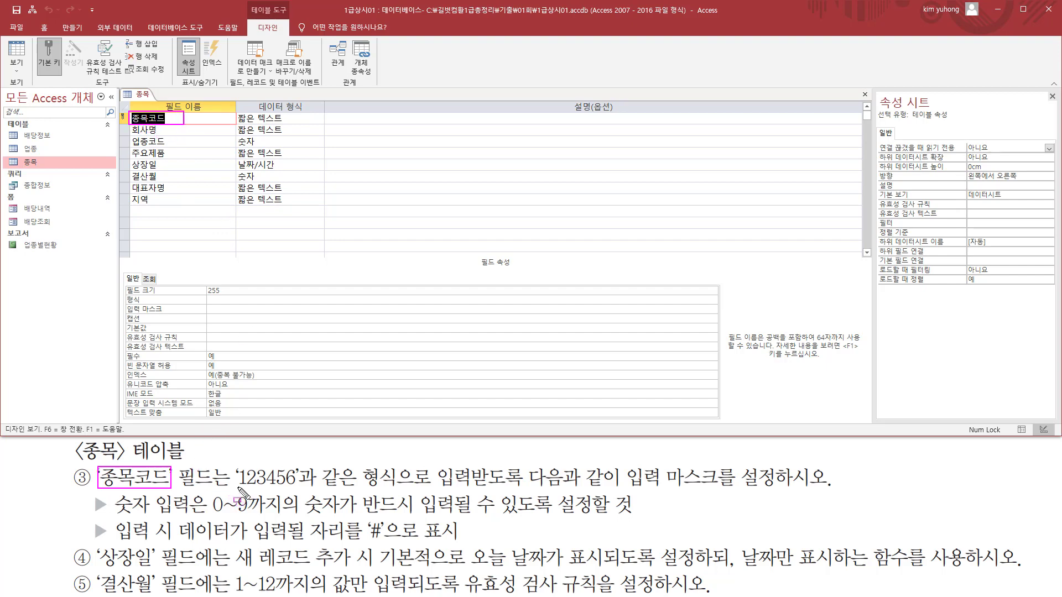
pyautogui.moveTo(237, 488); pyautogui.dragTo(522, 487)
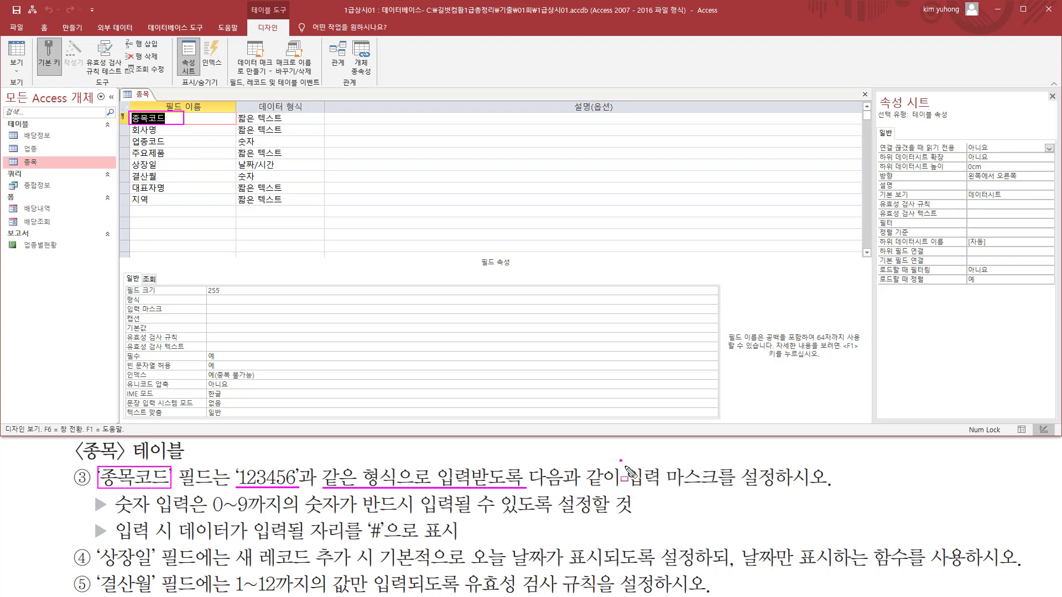
pyautogui.moveTo(619, 461); pyautogui.dragTo(719, 491)
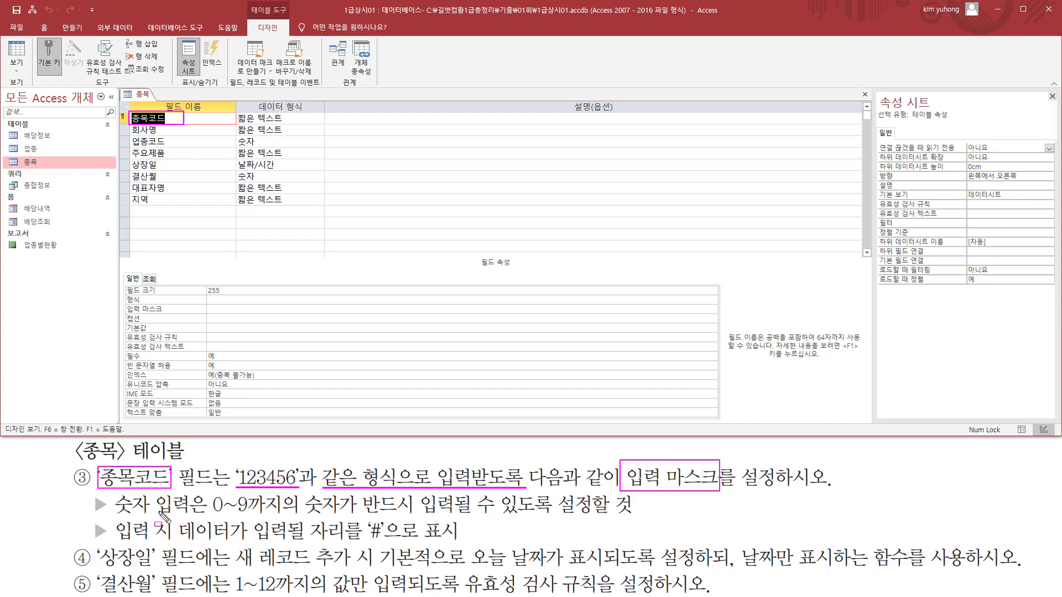
pyautogui.moveTo(113, 516); pyautogui.dragTo(629, 516)
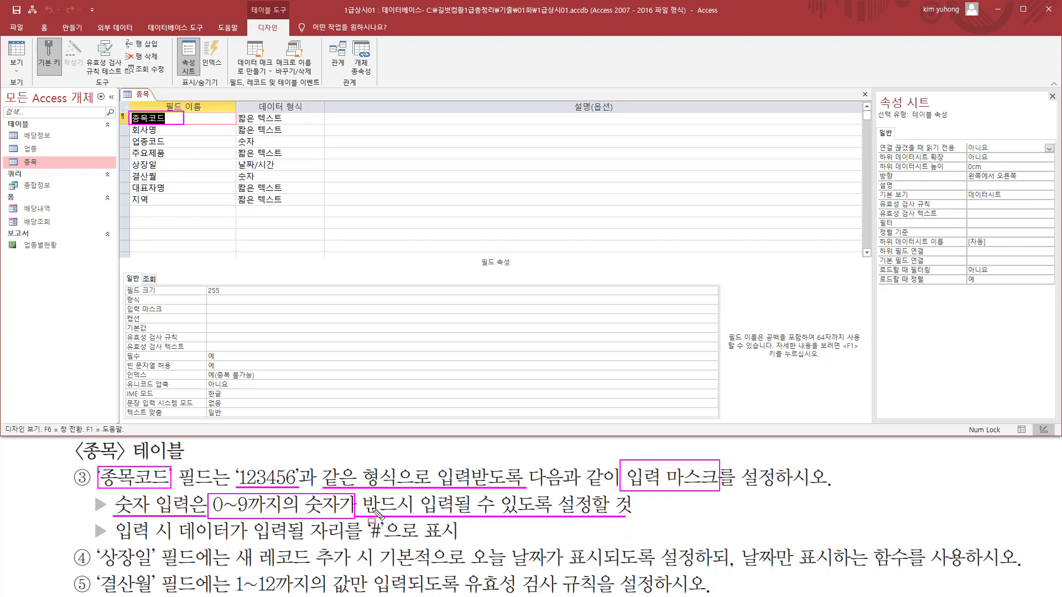
pyautogui.moveTo(360, 511); pyautogui.dragTo(597, 519)
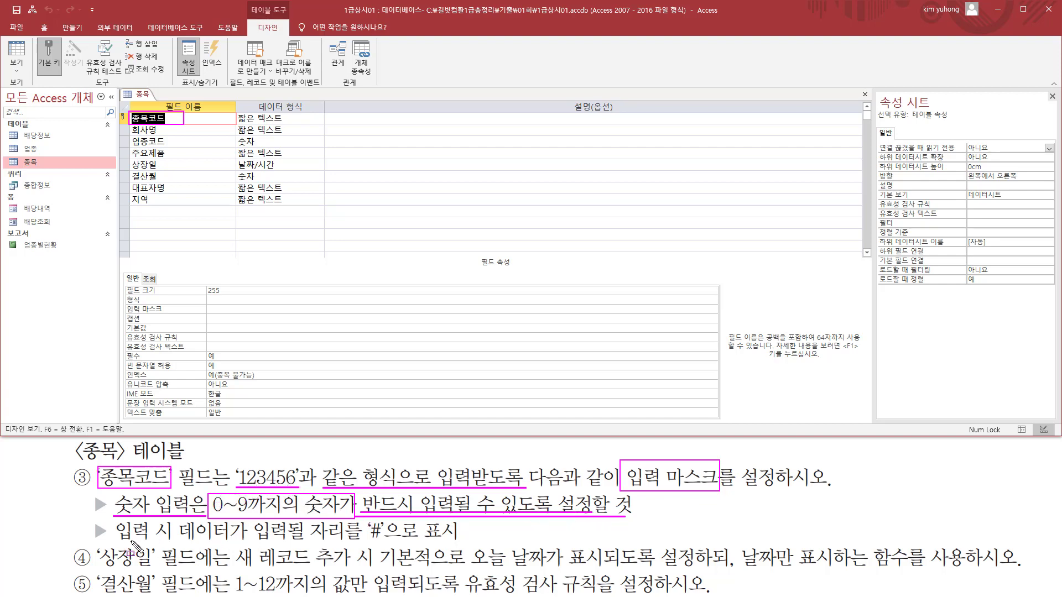
pyautogui.moveTo(116, 540); pyautogui.dragTo(386, 542)
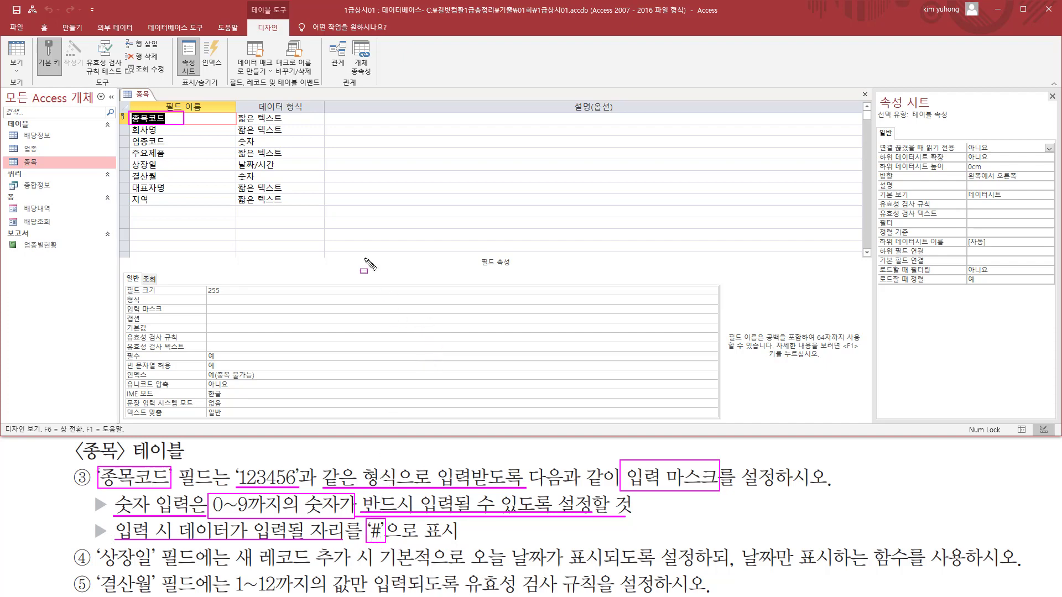
pyautogui.moveTo(361, 257)
pyautogui.mouseDown()
pyautogui.moveTo(362, 276)
pyautogui.moveTo(466, 277)
pyautogui.mouseUp()
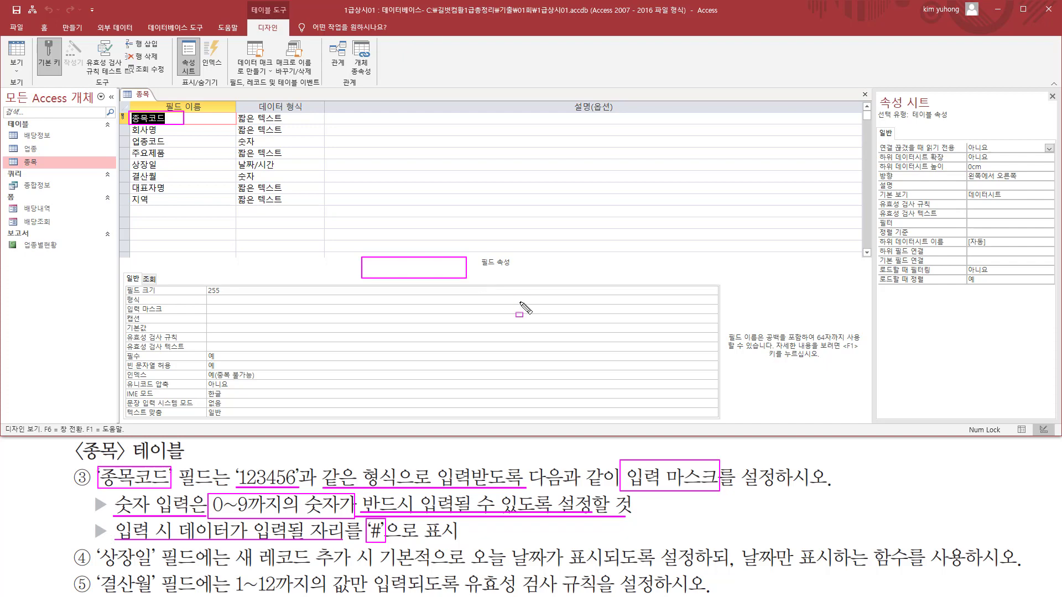
pyautogui.moveTo(474, 258)
pyautogui.mouseDown()
pyautogui.moveTo(481, 277)
pyautogui.moveTo(511, 279)
pyautogui.mouseUp()
pyautogui.moveTo(522, 257); pyautogui.dragTo(564, 279)
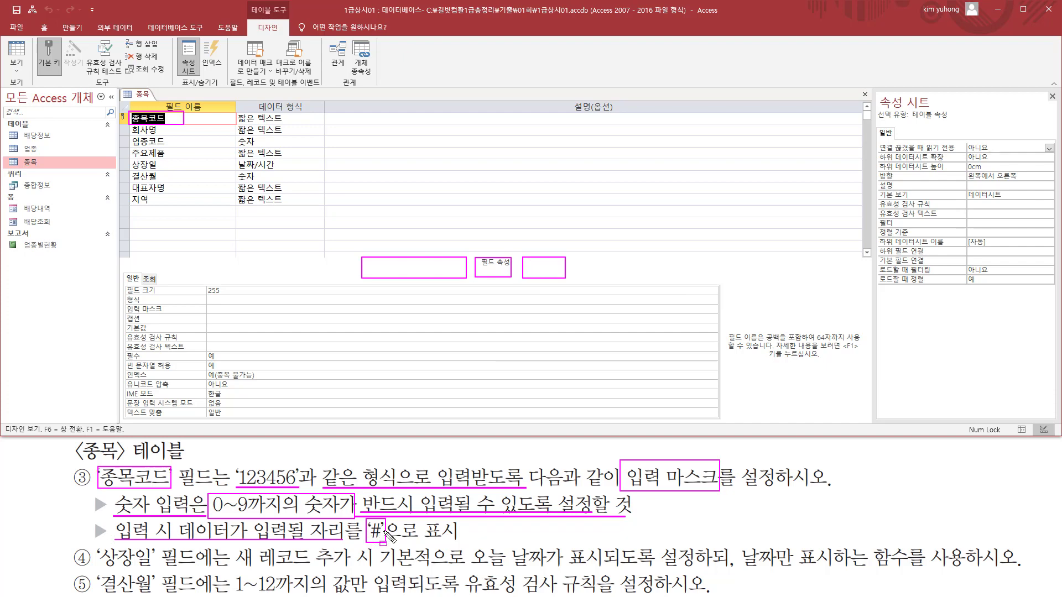
pyautogui.press('Escape')
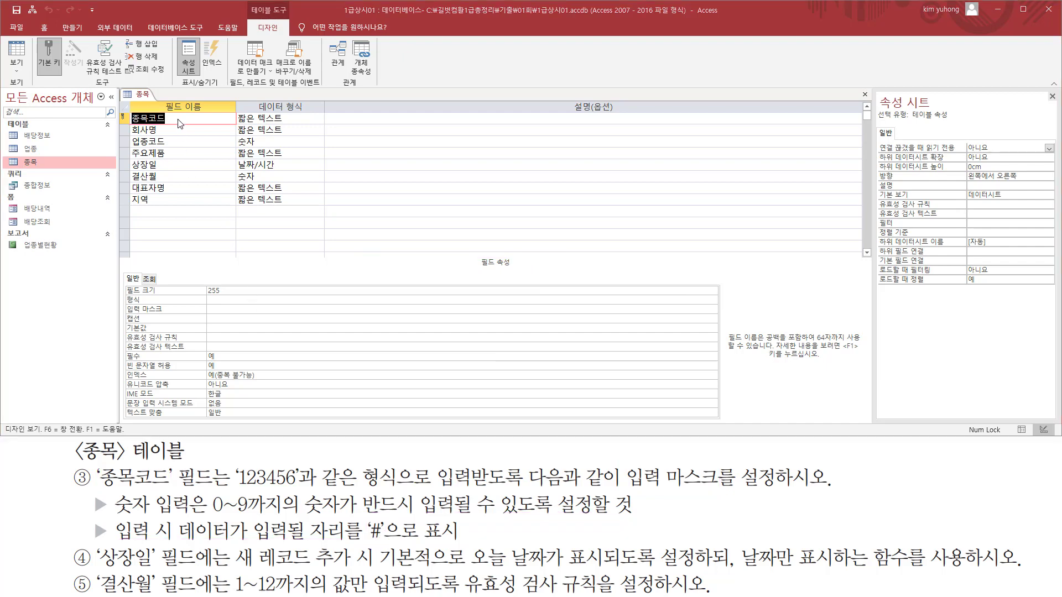
# Set the 입력 마스크 (Input Mask) of the 종목코드 field to 000000;;#.
pyautogui.click(164, 309)
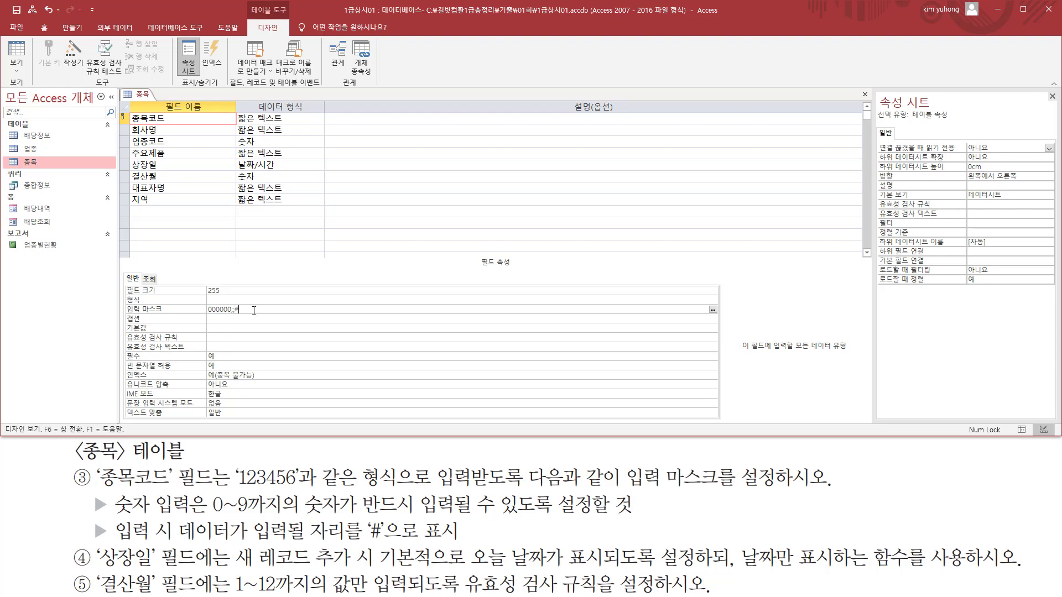
pyautogui.press('Return')
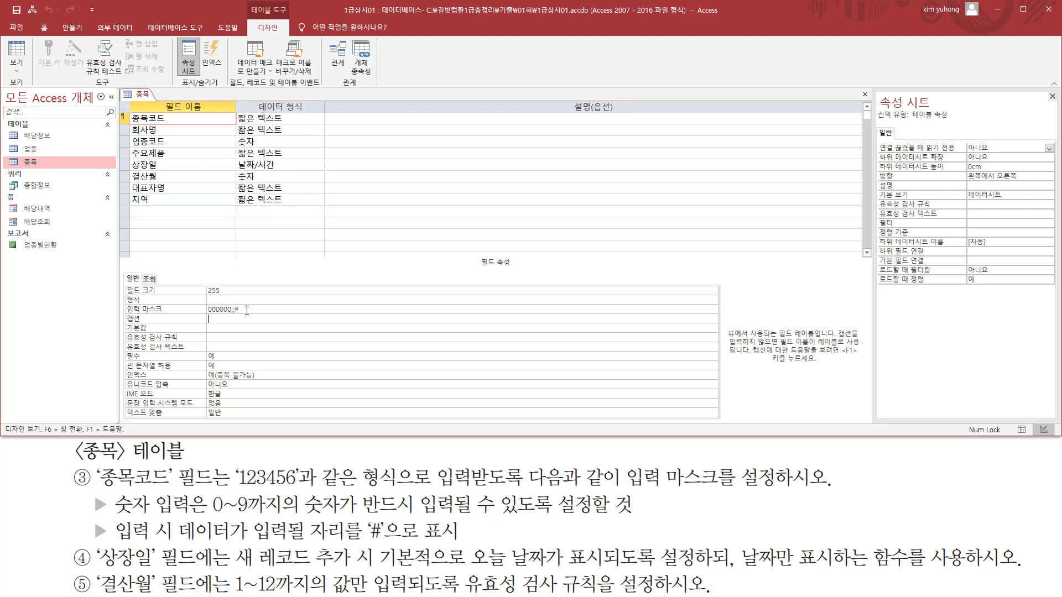
pyautogui.click(256, 309)
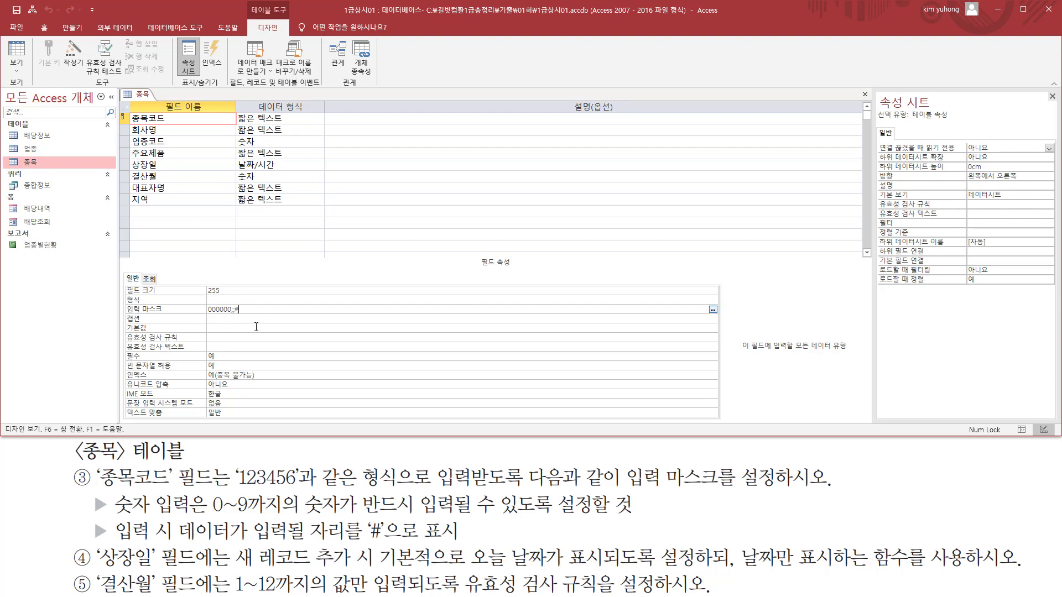
# View the 종목 table in Datasheet view and check the input mask in the new record's 종목코드 cell.
pyautogui.click(18, 49)
pyautogui.scroll(-6, 147, 250)
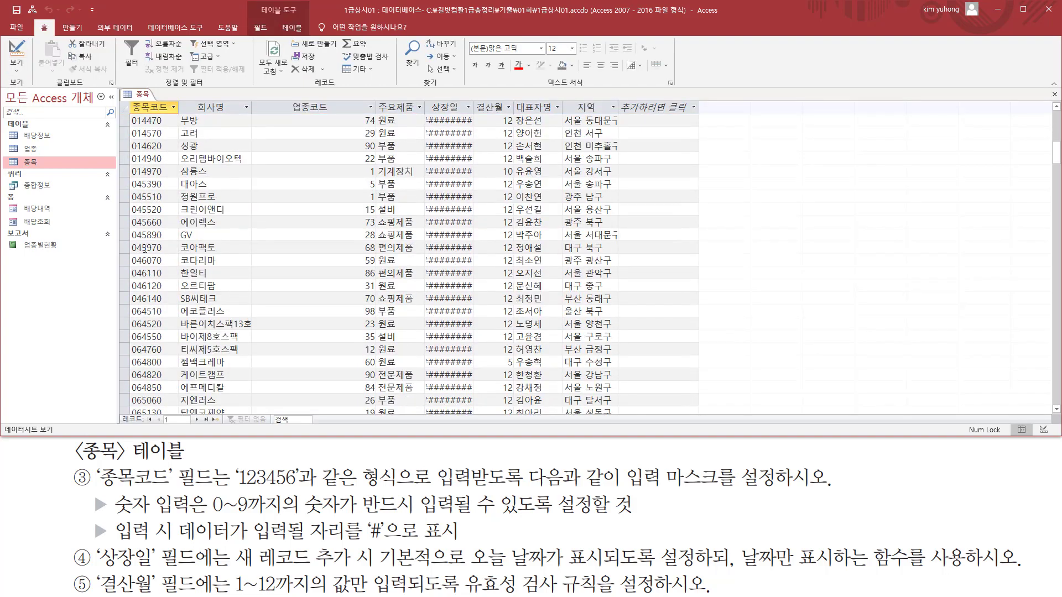
pyautogui.scroll(-20, 147, 250)
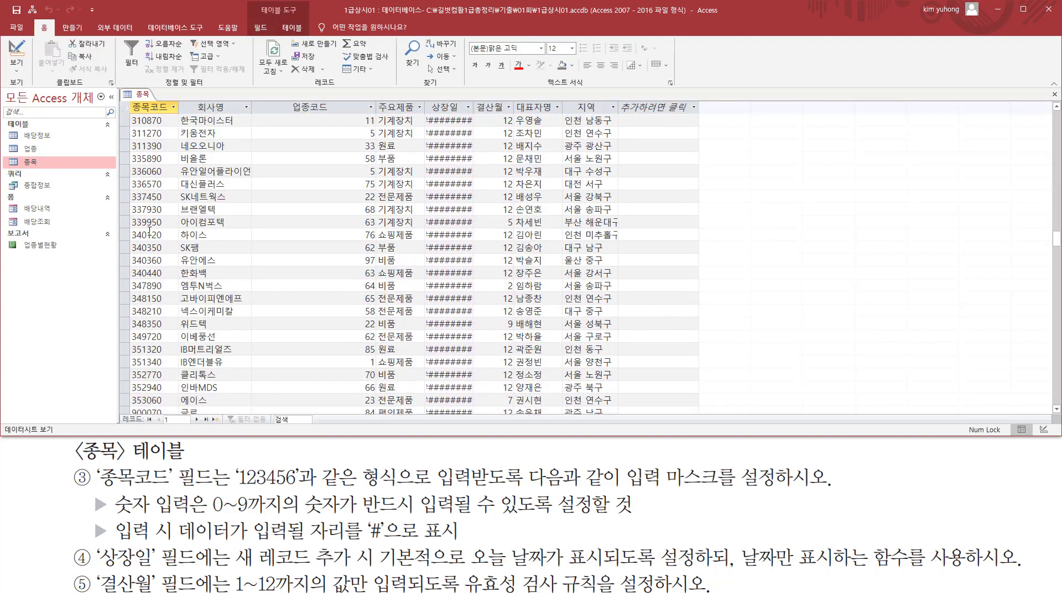
pyautogui.scroll(5, 152, 229)
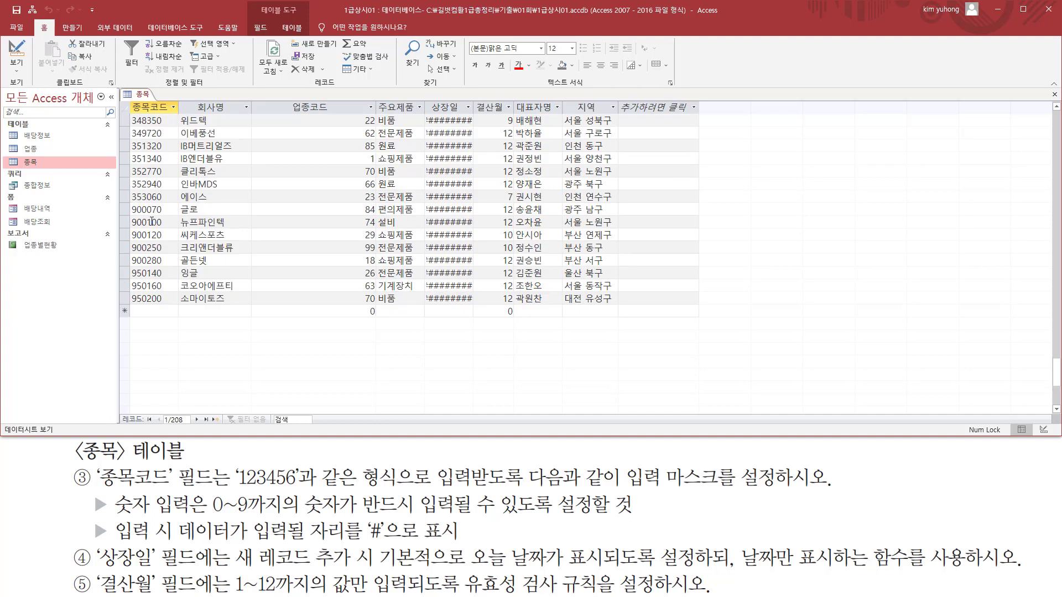
pyautogui.click(138, 310)
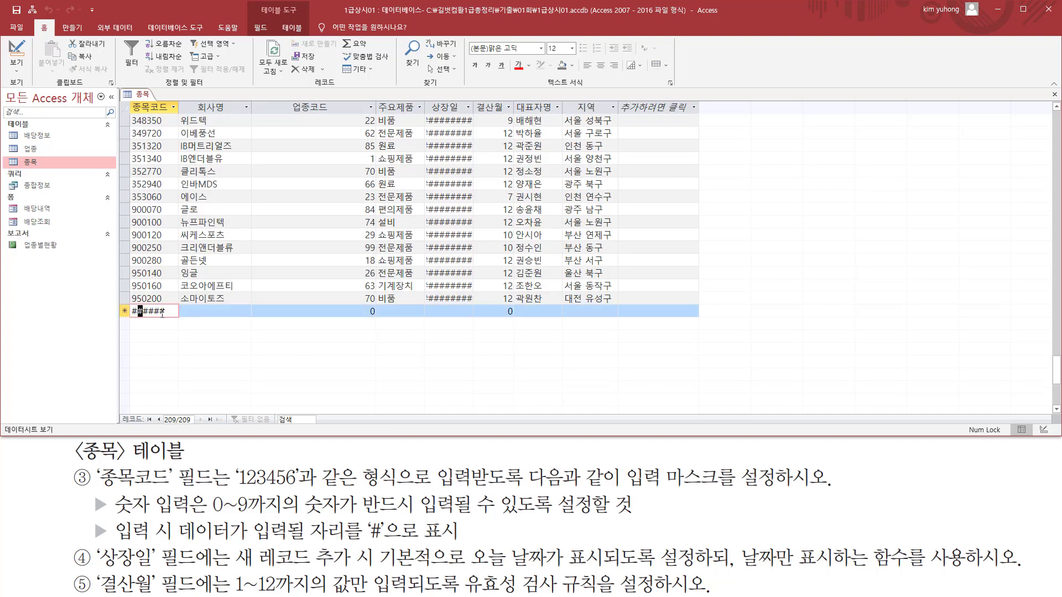
pyautogui.click(157, 312)
pyautogui.click(134, 312)
pyautogui.press('Tab')
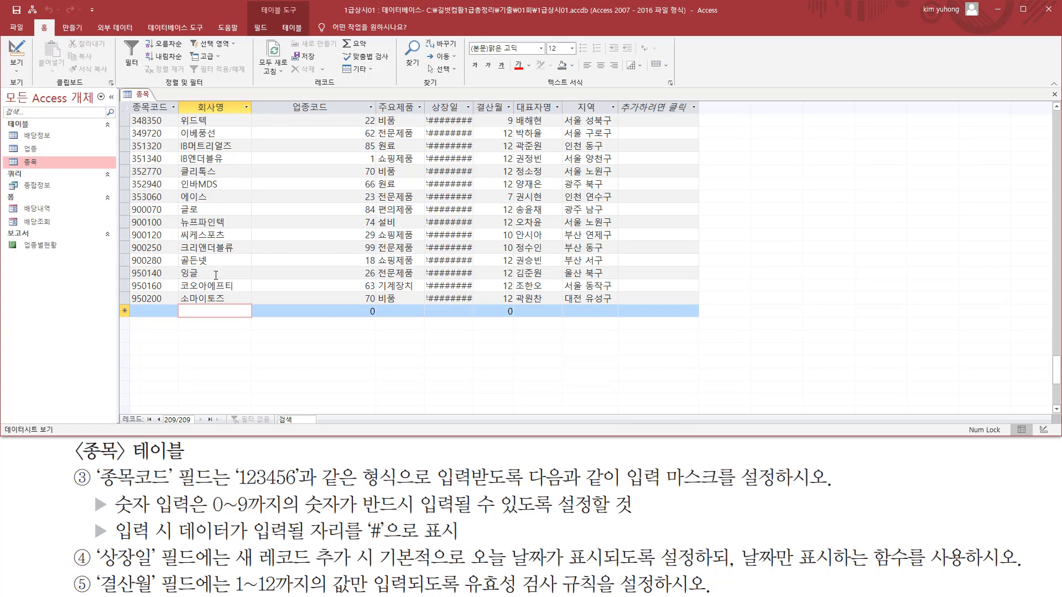
# Try to add a record with 회사명 ㅇㄹㄴㄹㄴㅁ and an empty 종목코드, and discard the entry.
pyautogui.write('ㅇㄹㄴㄹㄴㅁ')
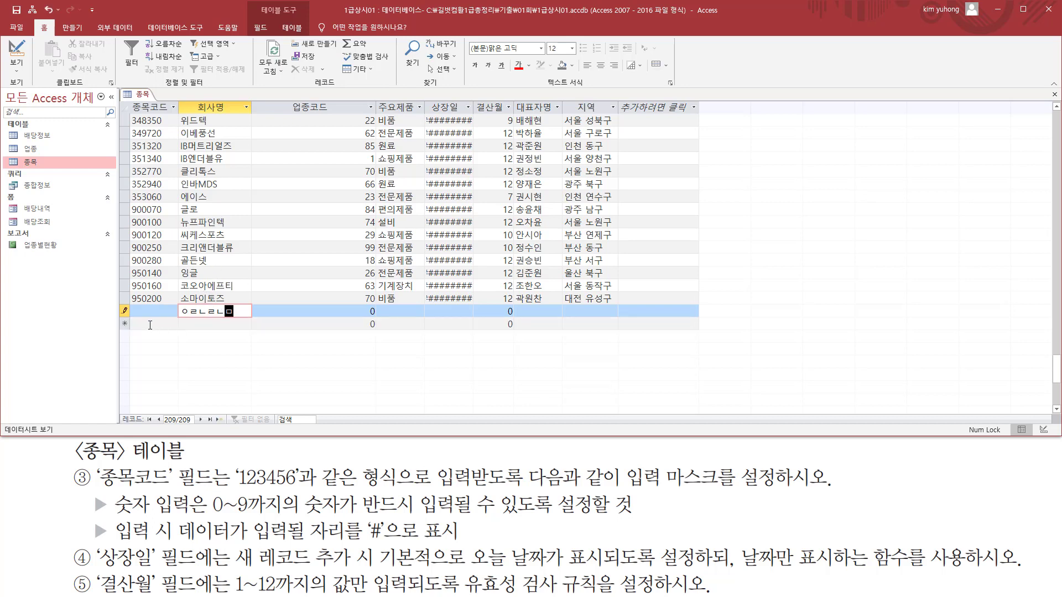
pyautogui.click(150, 324)
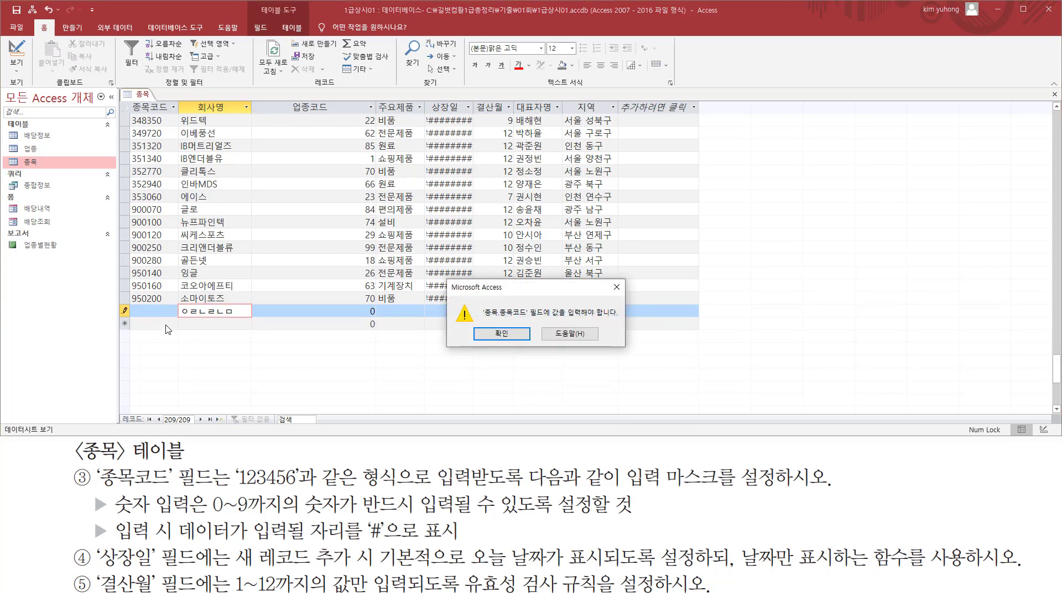
pyautogui.hotkey('ctrl', '2')
pyautogui.moveTo(483, 318); pyautogui.dragTo(620, 319)
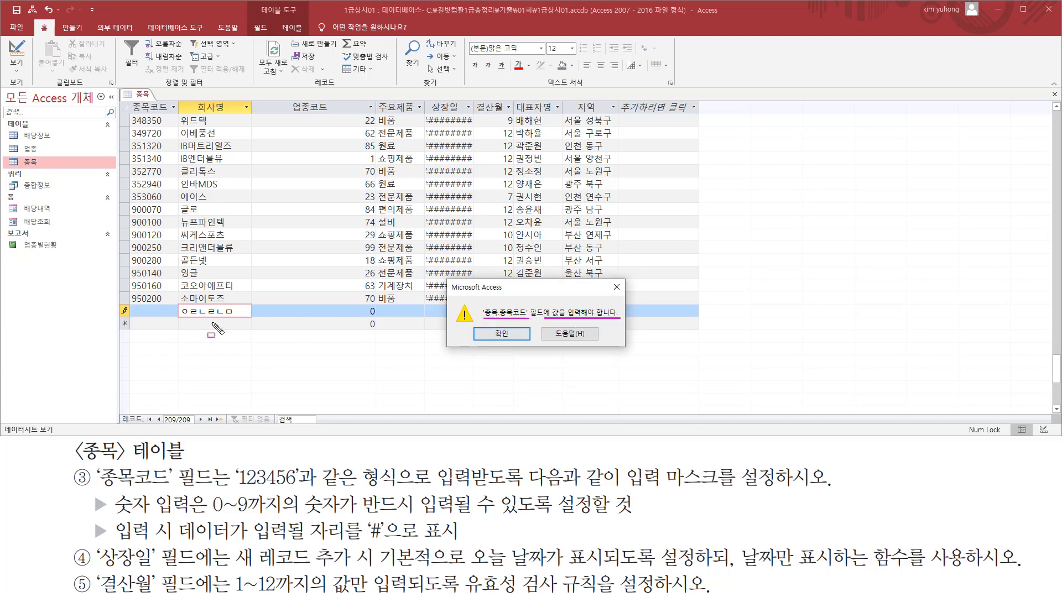
pyautogui.moveTo(130, 306); pyautogui.dragTo(177, 314)
pyautogui.moveTo(302, 514); pyautogui.dragTo(559, 514)
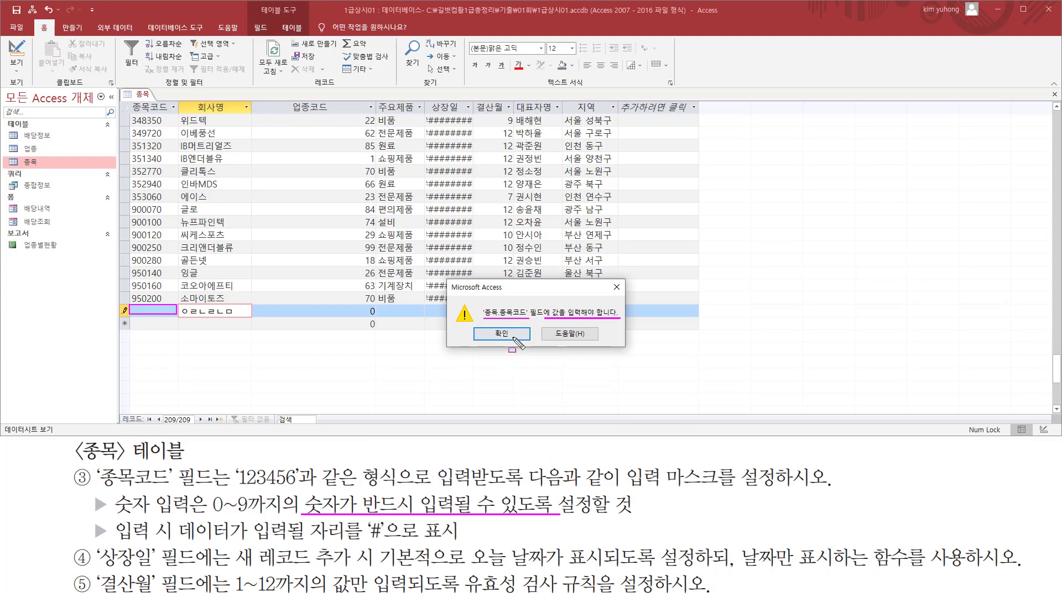
pyautogui.press('Escape')
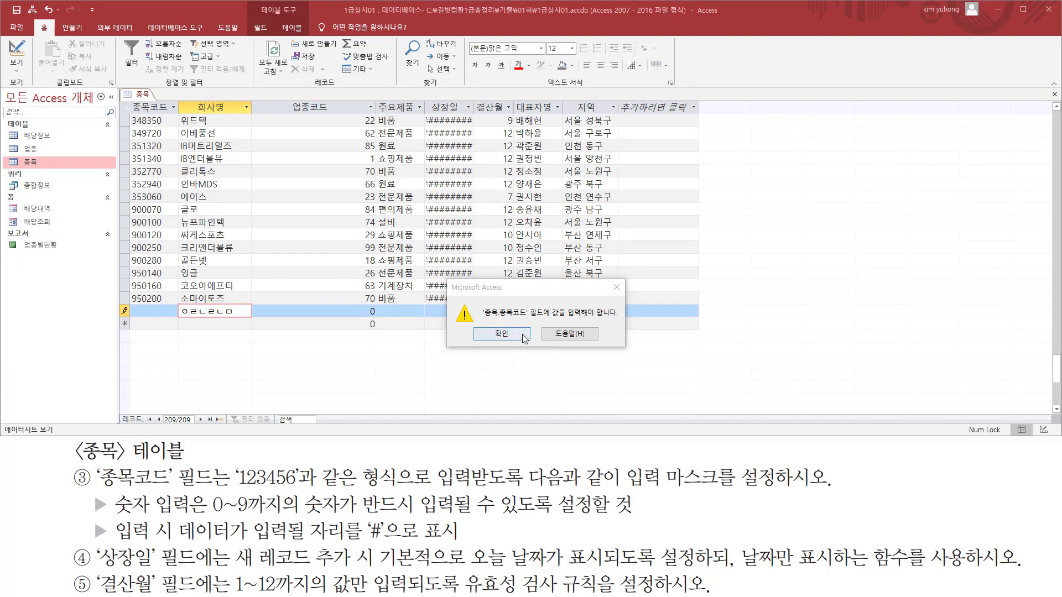
pyautogui.click(524, 338)
pyautogui.press('Escape')
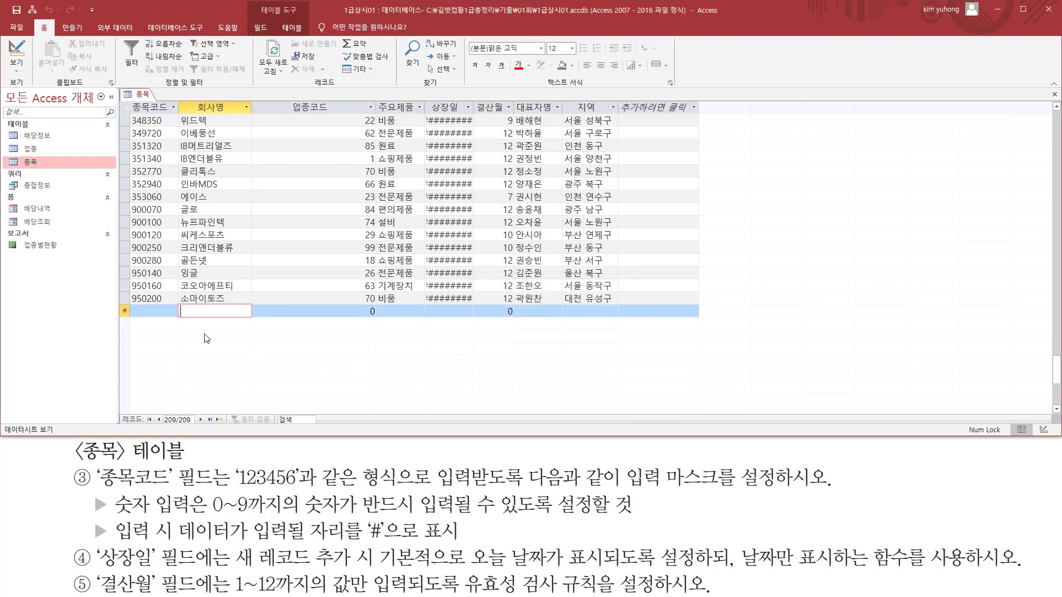
# Return the 종목 table to Design view and set the 기본값 (Default Value) of the 상장일 field to Date().
pyautogui.click(17, 51)
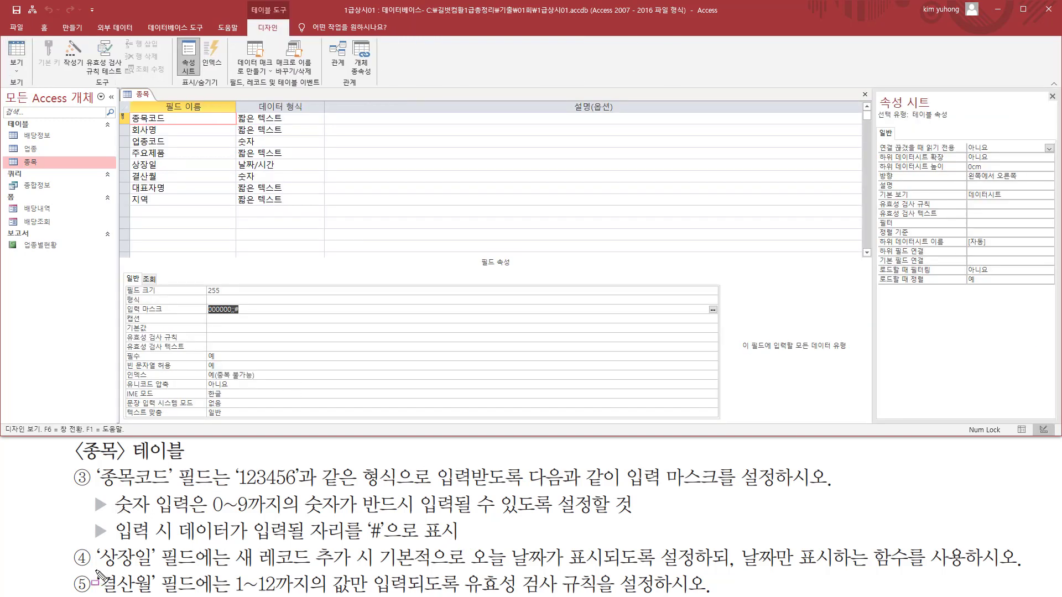
pyautogui.moveTo(96, 570); pyautogui.dragTo(153, 545)
pyautogui.moveTo(232, 569)
pyautogui.mouseDown()
pyautogui.moveTo(376, 569)
pyautogui.moveTo(385, 546)
pyautogui.moveTo(413, 570)
pyautogui.moveTo(913, 570)
pyautogui.mouseUp()
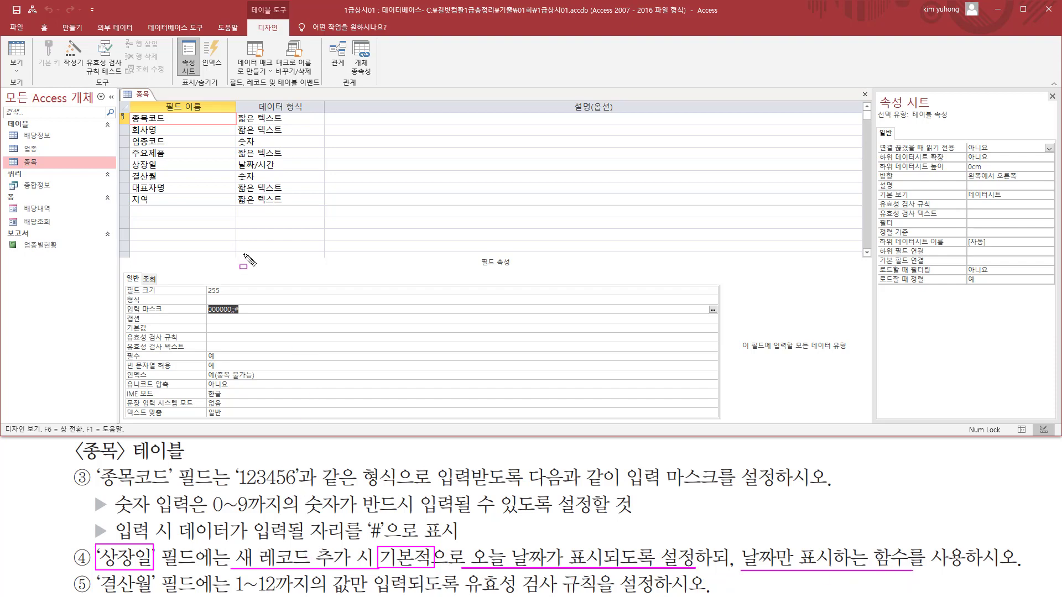
pyautogui.press('Escape')
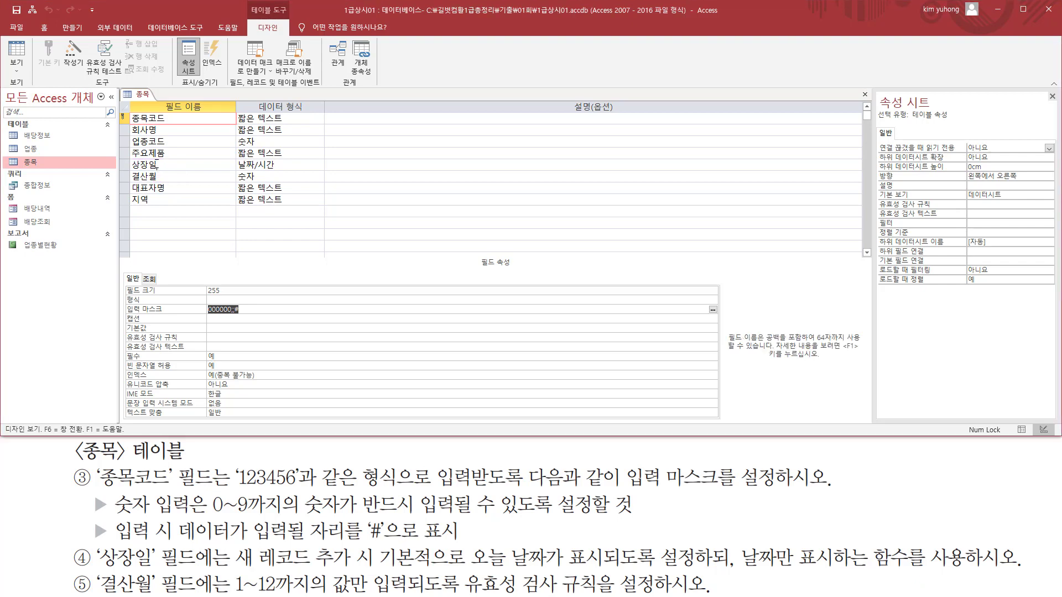
pyautogui.click(171, 164)
pyautogui.click(214, 318)
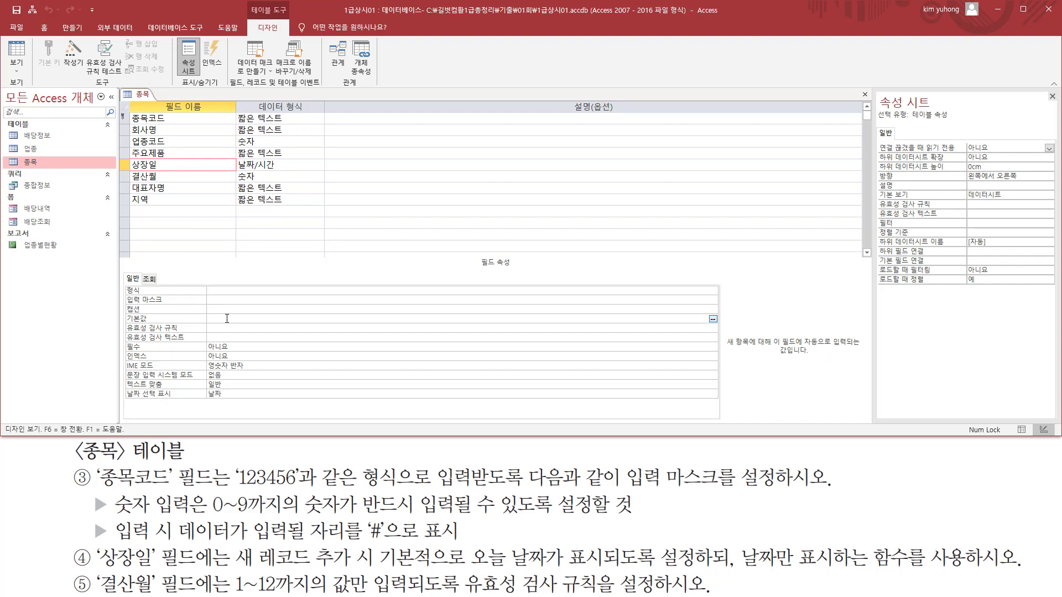
pyautogui.write('ㅇ')
pyautogui.press('BackSpace')
pyautogui.click(251, 326)
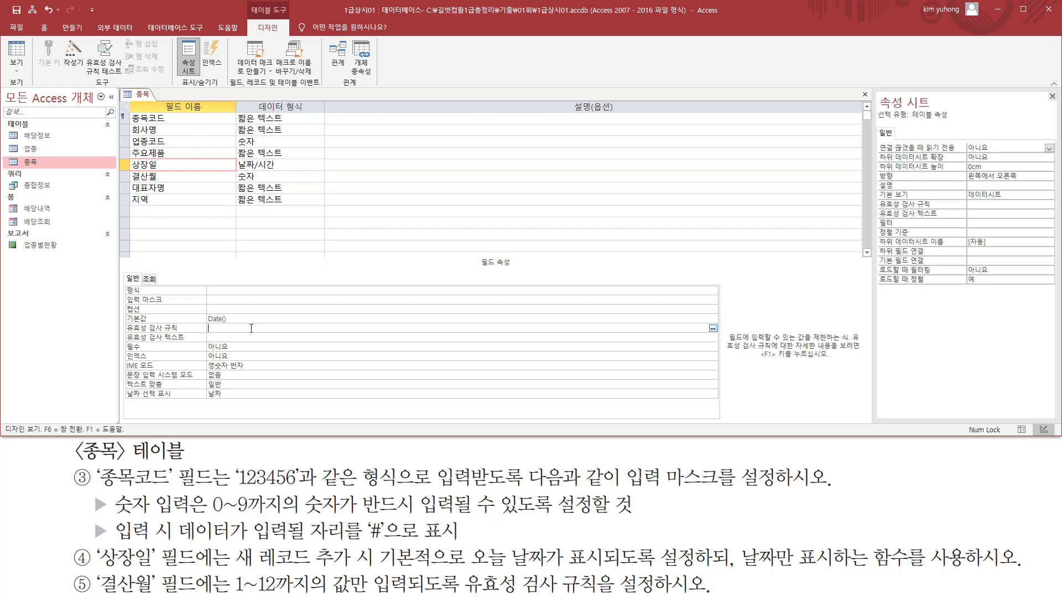
# Save the 종목 table and widen the 상장일 column in Datasheet view to check the new record's default date.
pyautogui.click(18, 53)
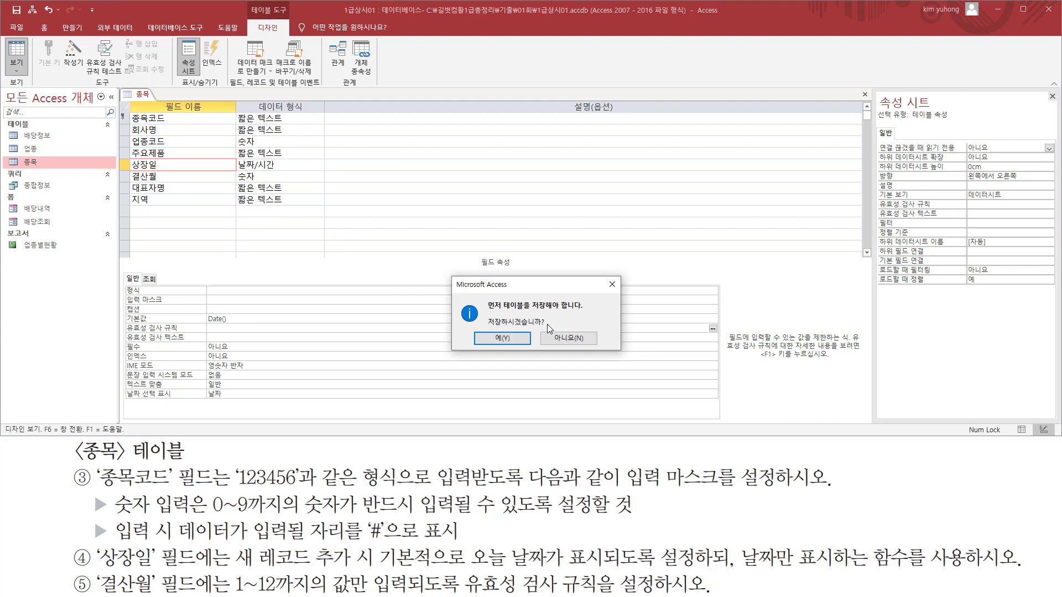
pyautogui.click(495, 338)
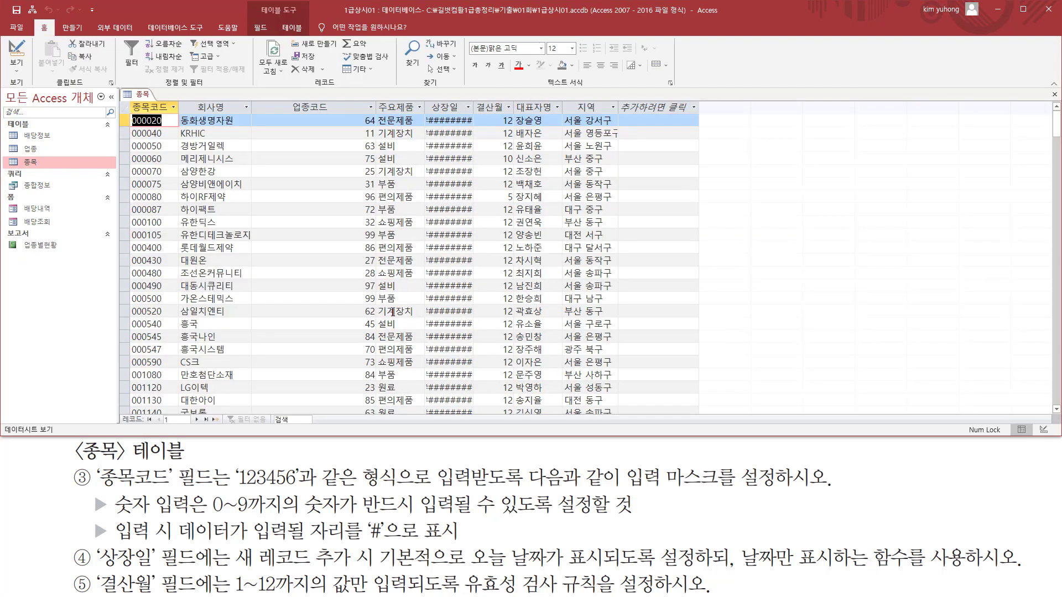
pyautogui.scroll(-15, 436, 310)
pyautogui.scroll(-20, 424, 275)
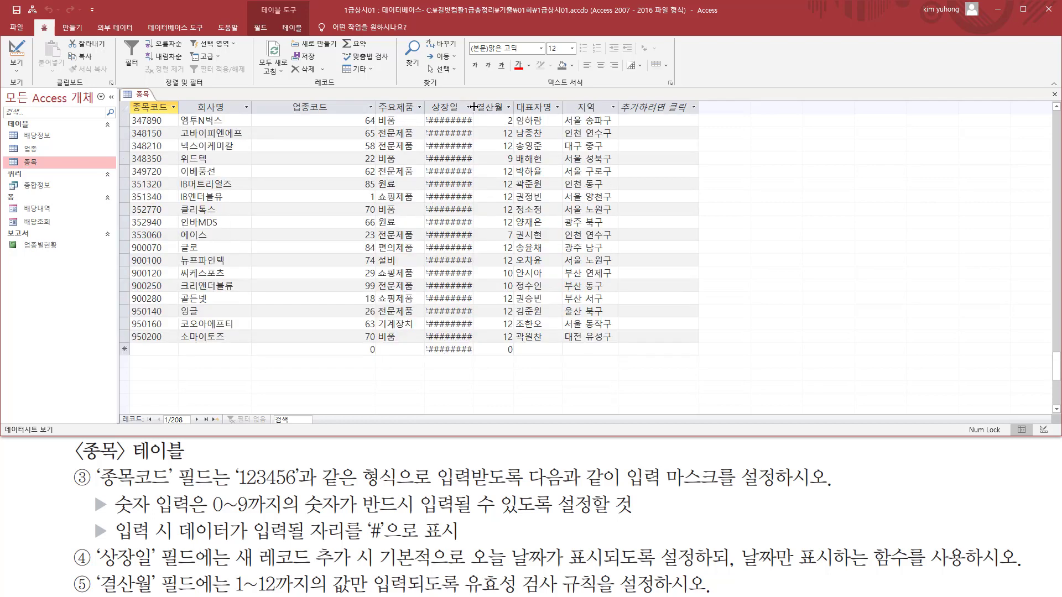
pyautogui.moveTo(474, 106); pyautogui.dragTo(487, 107)
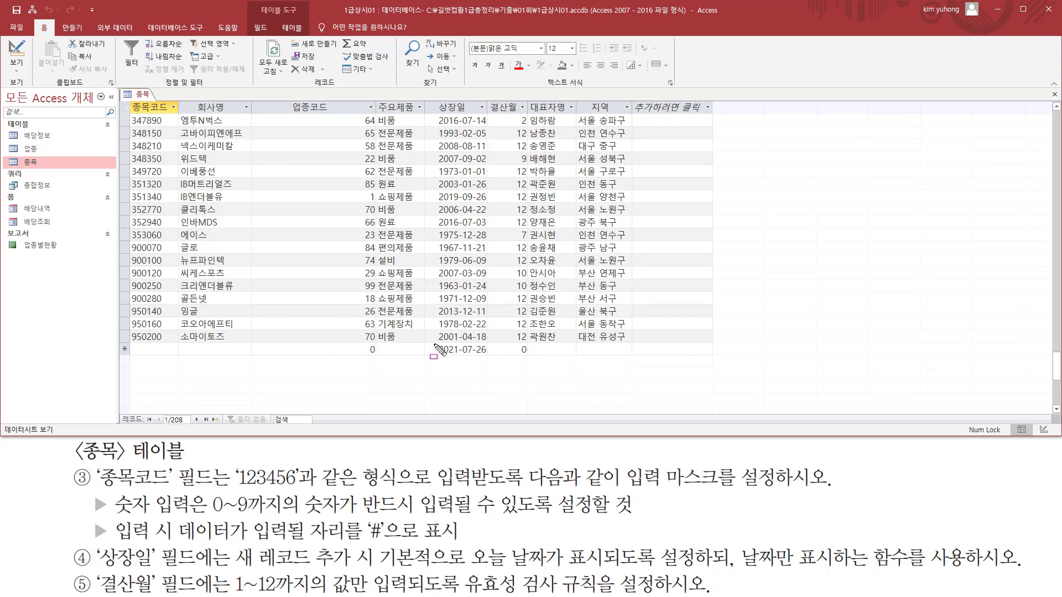
pyautogui.moveTo(434, 344); pyautogui.dragTo(486, 357)
# Return the 종목 table to Design view and set the 유효성 검사 규칙 (Validation Rule) of the 결산월 field to Between 1 And 12.
pyautogui.click(15, 51)
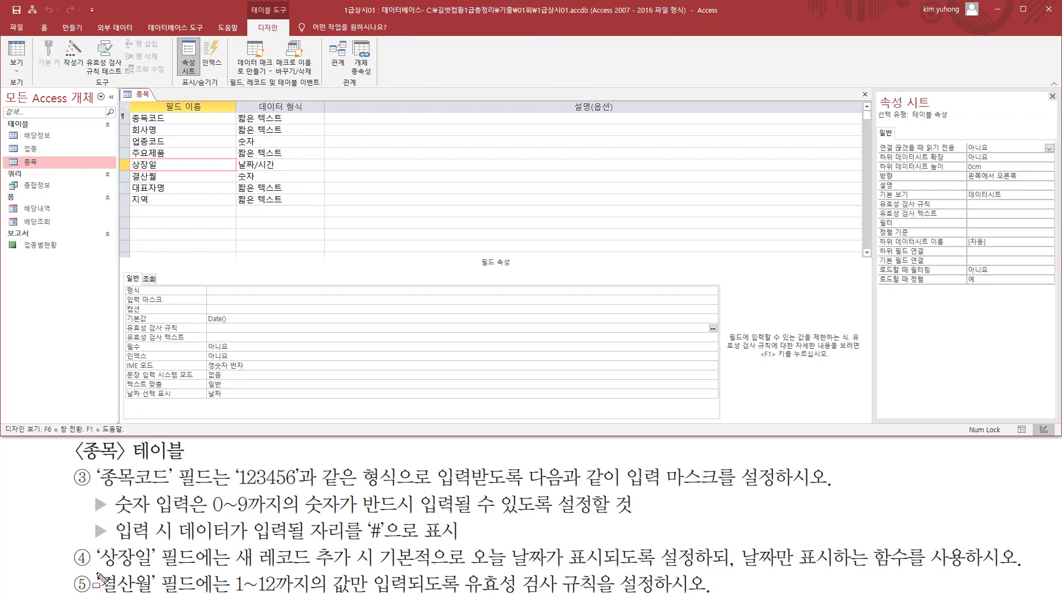
pyautogui.moveTo(98, 573); pyautogui.dragTo(157, 593)
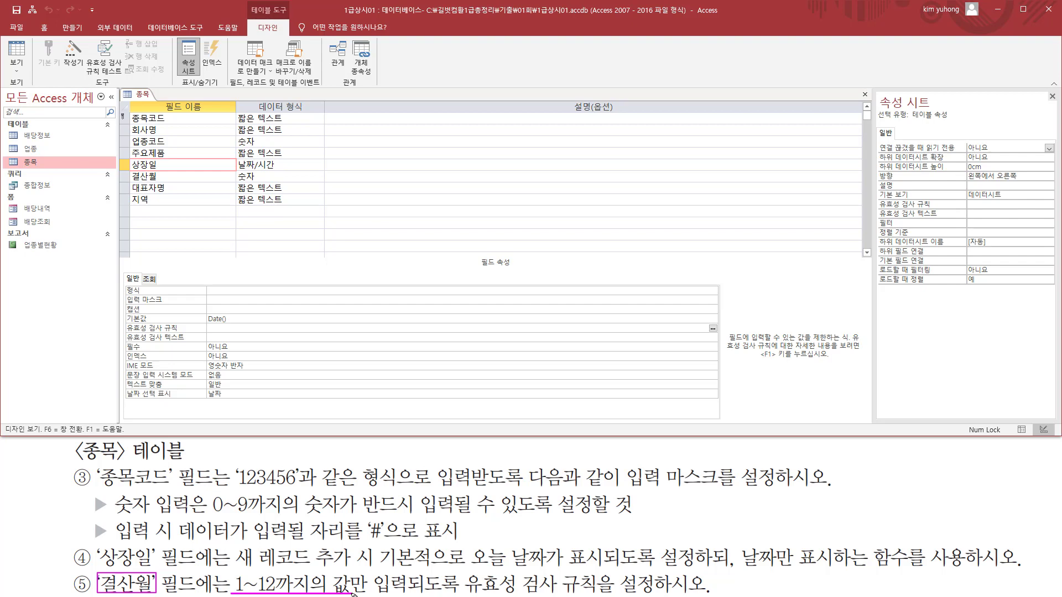
pyautogui.moveTo(352, 595); pyautogui.dragTo(370, 596)
pyautogui.moveTo(463, 572)
pyautogui.mouseDown()
pyautogui.moveTo(517, 591)
pyautogui.moveTo(600, 594)
pyautogui.mouseUp()
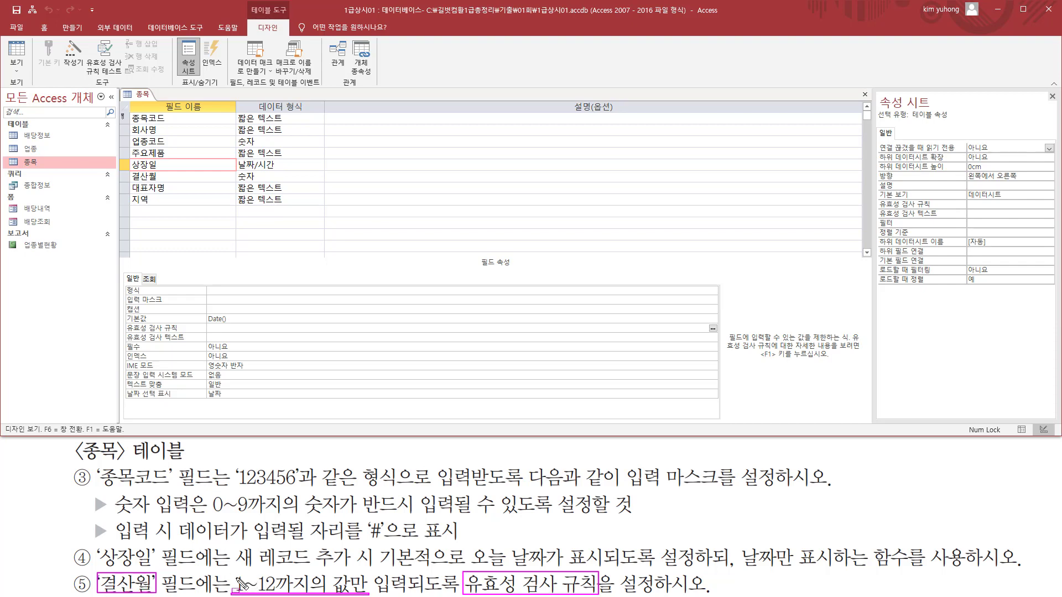
pyautogui.moveTo(235, 575); pyautogui.dragTo(276, 593)
pyautogui.press('Escape')
pyautogui.click(193, 177)
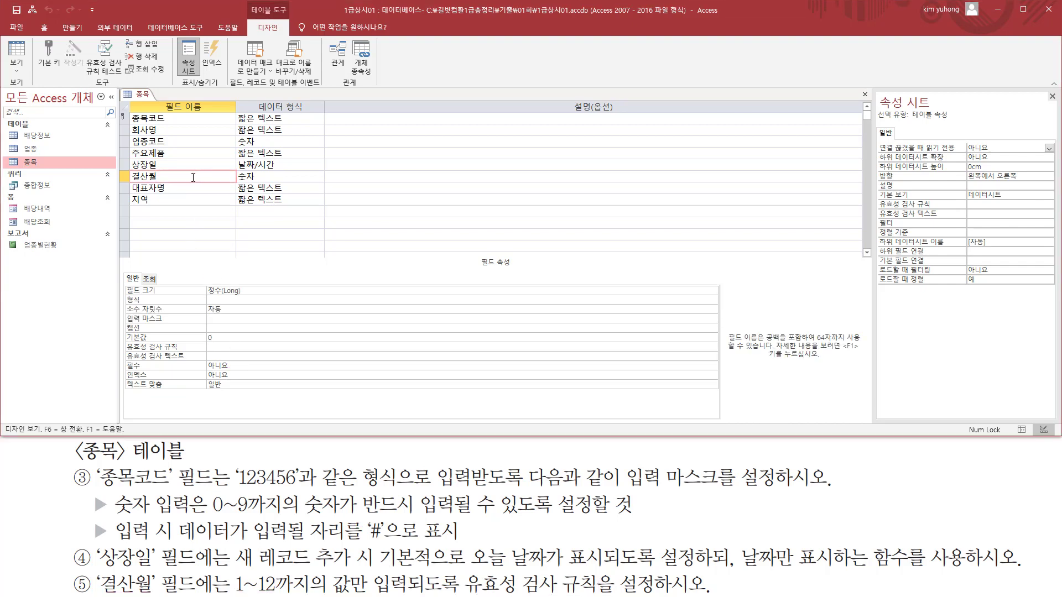
pyautogui.click(225, 347)
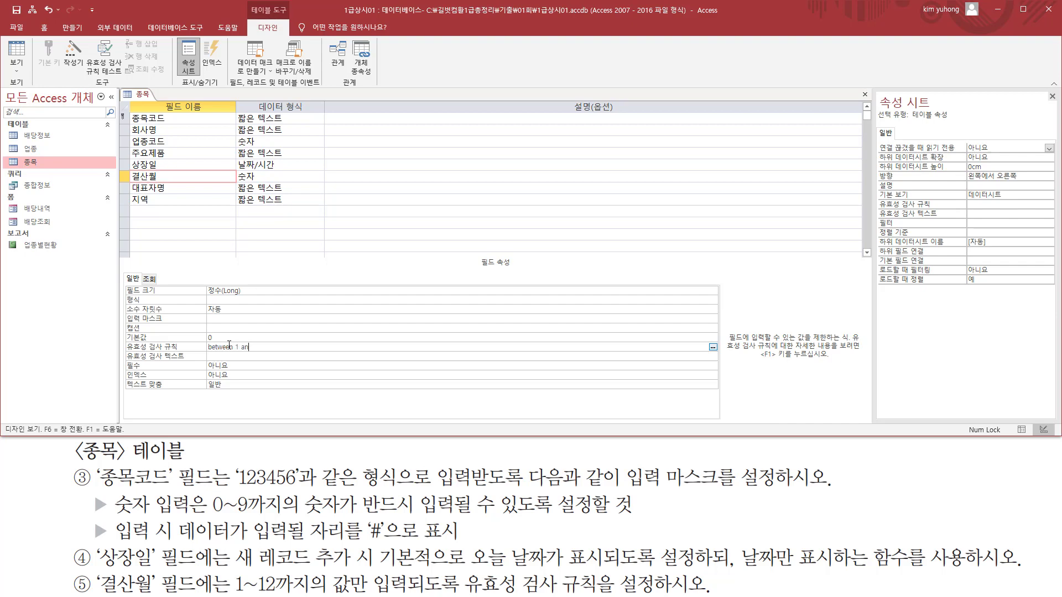
pyautogui.click(246, 356)
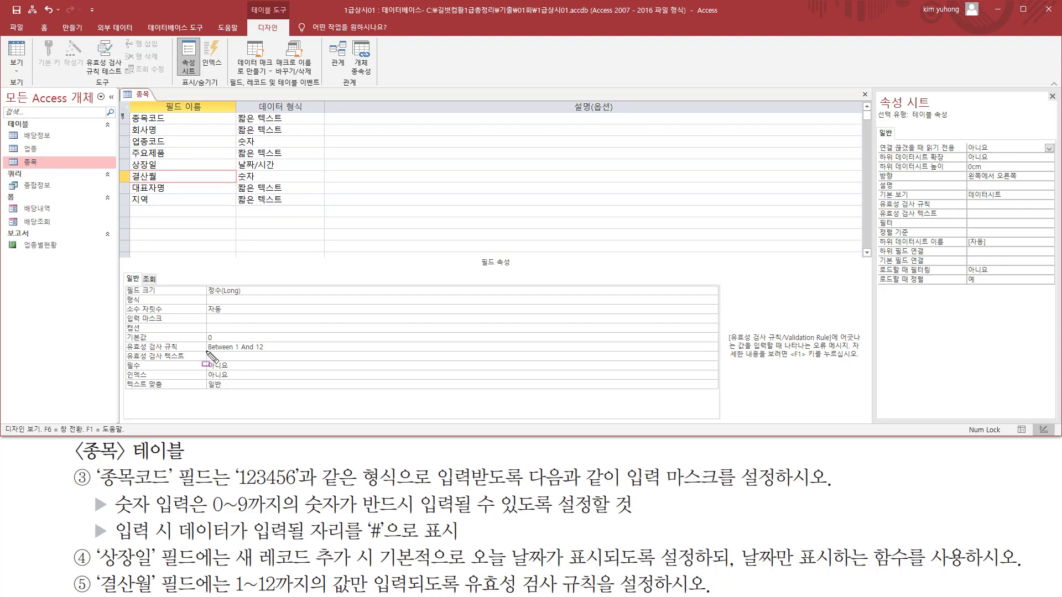
pyautogui.moveTo(207, 352)
pyautogui.mouseDown()
pyautogui.moveTo(246, 355)
pyautogui.moveTo(273, 341)
pyautogui.mouseUp()
pyautogui.press('Escape')
# Save the 종목 table with the existing data tested against the new rule, and show it in Datasheet view.
pyautogui.click(24, 54)
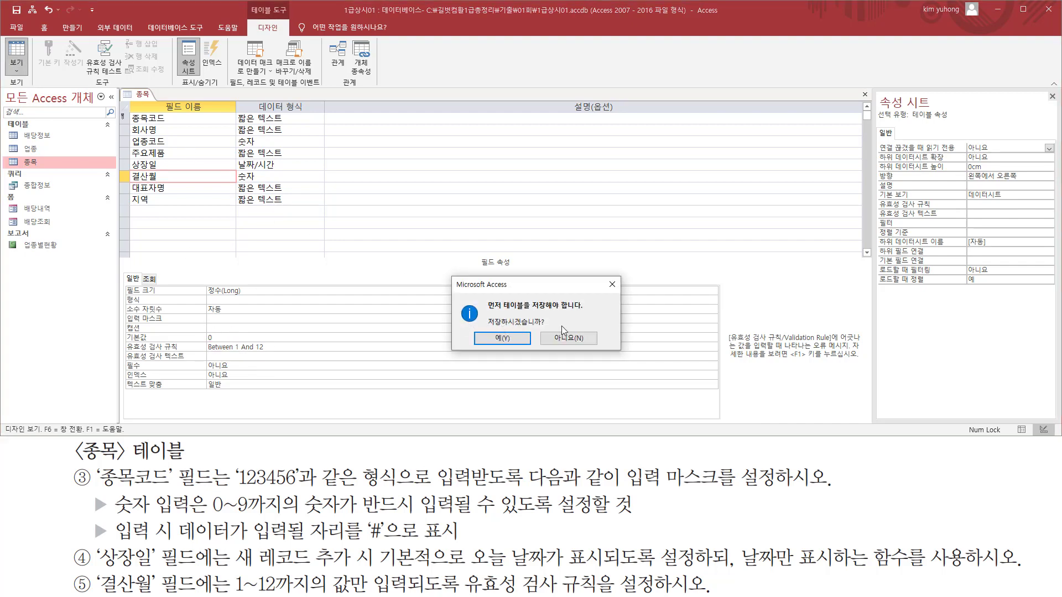
pyautogui.click(498, 338)
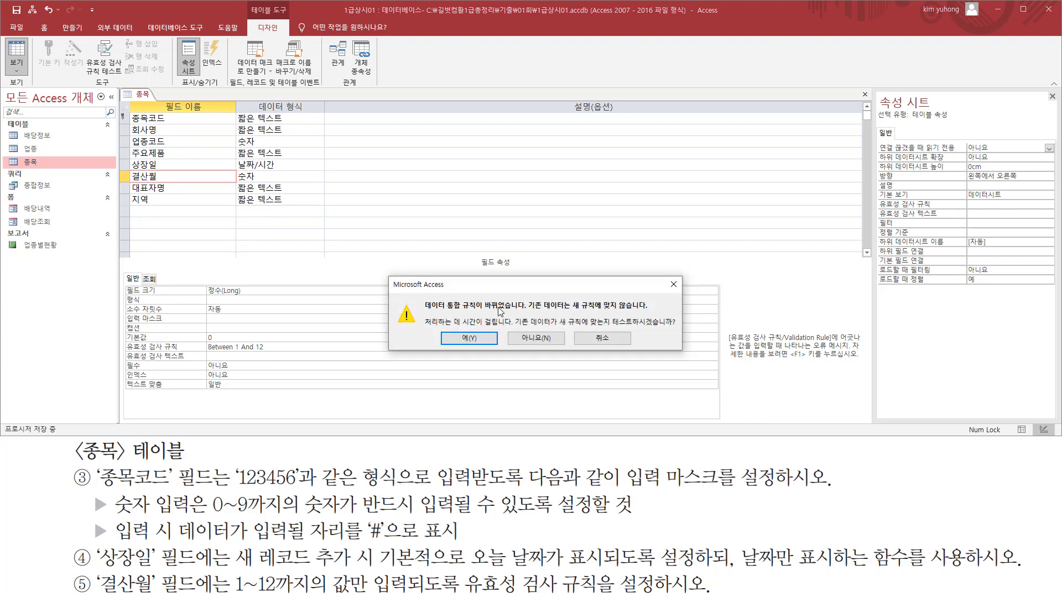
pyautogui.moveTo(462, 309); pyautogui.dragTo(519, 309)
pyautogui.click(452, 336)
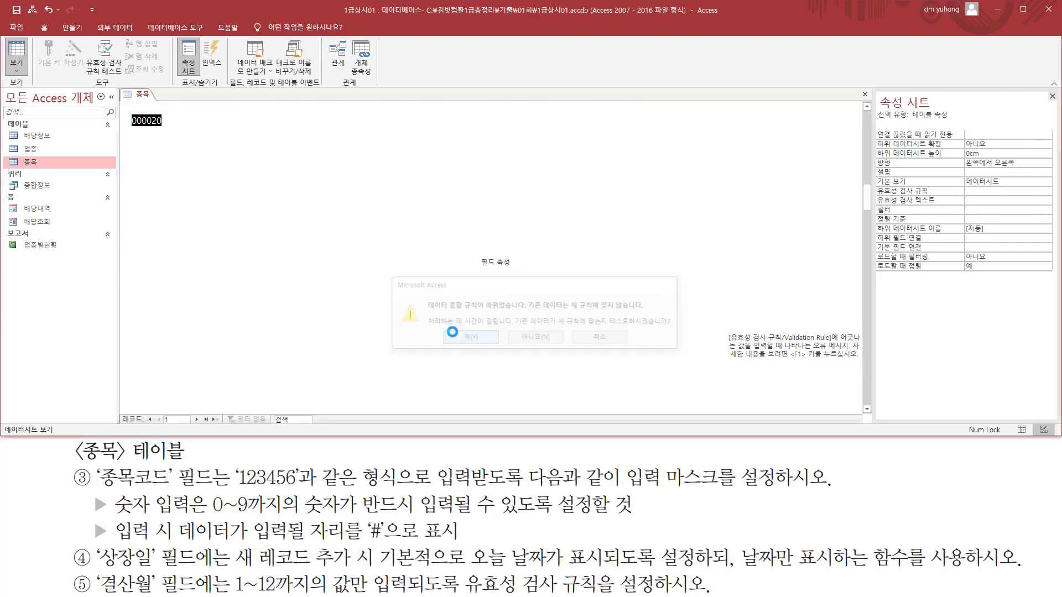
# Try to enter 13 as the 결산월 value of the new record, and discard the entry.
pyautogui.scroll(-20, 423, 291)
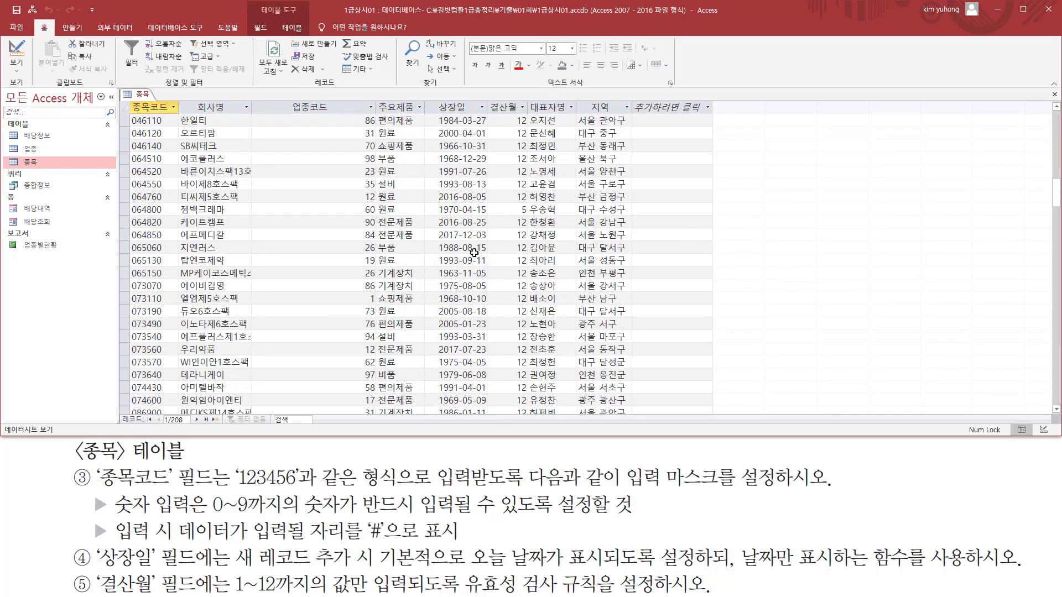
pyautogui.scroll(-20, 501, 243)
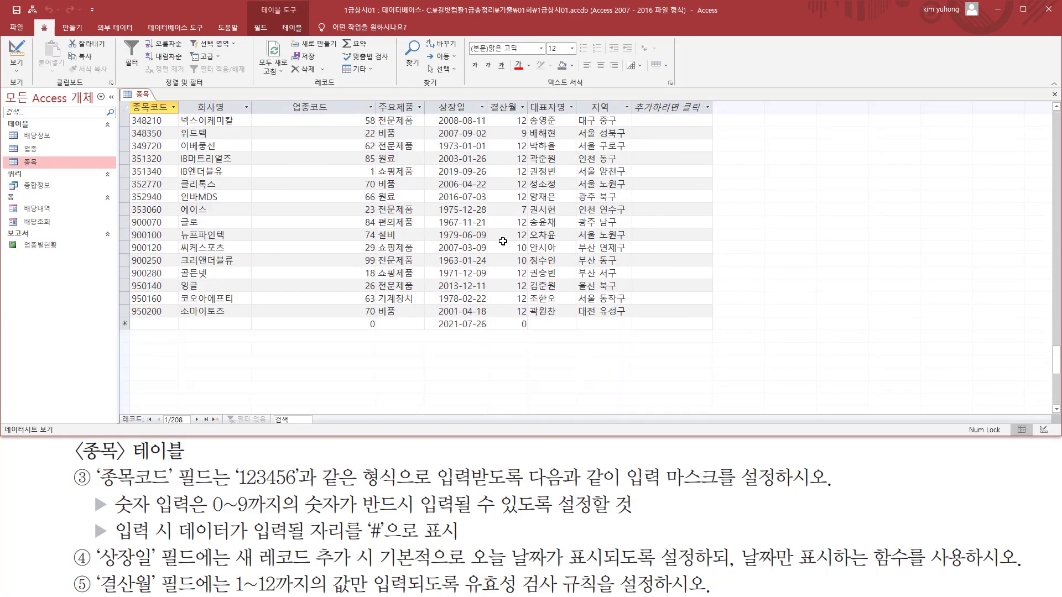
pyautogui.click(515, 247)
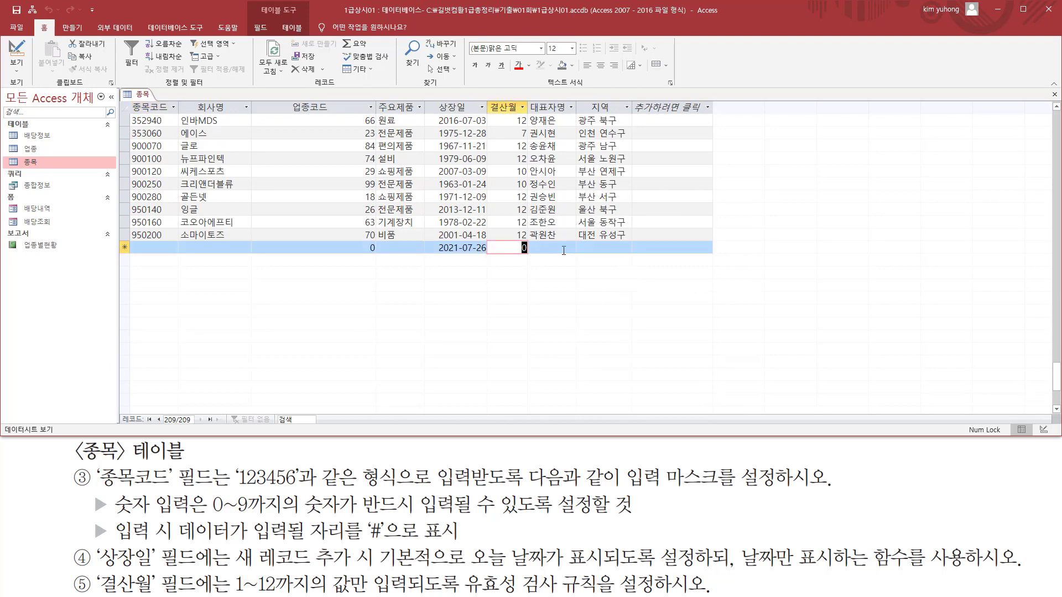
pyautogui.write('0')
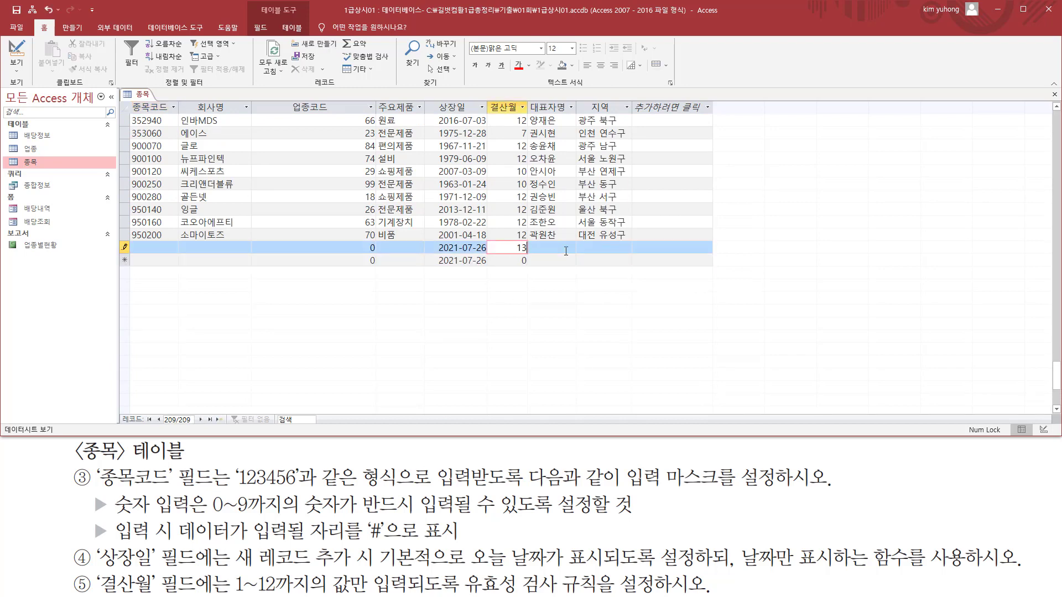
pyautogui.click(565, 250)
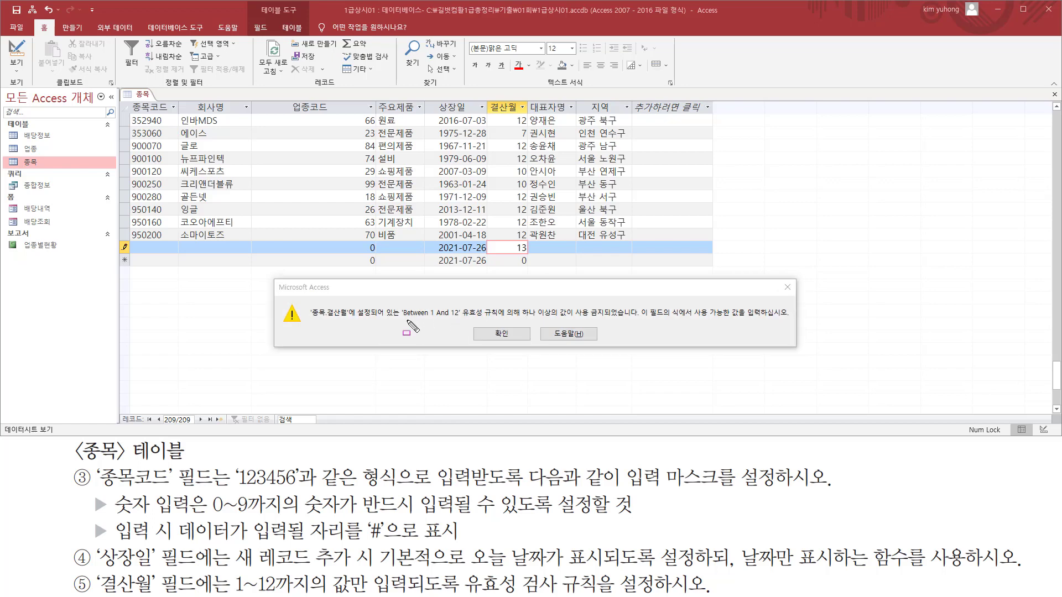
pyautogui.moveTo(400, 318); pyautogui.dragTo(602, 319)
pyautogui.moveTo(514, 240); pyautogui.dragTo(531, 254)
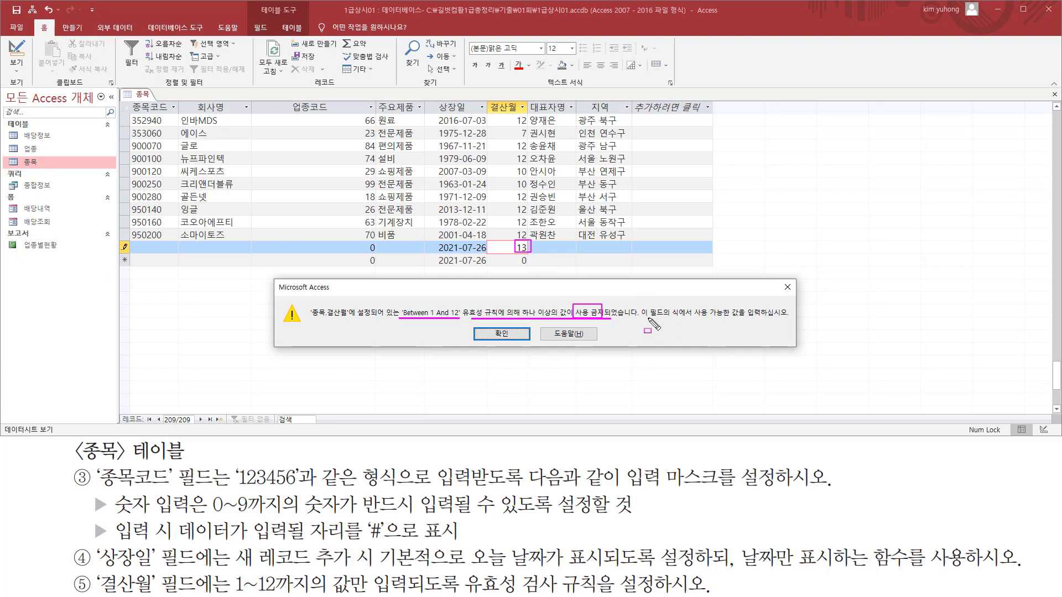
pyautogui.moveTo(692, 317); pyautogui.dragTo(783, 317)
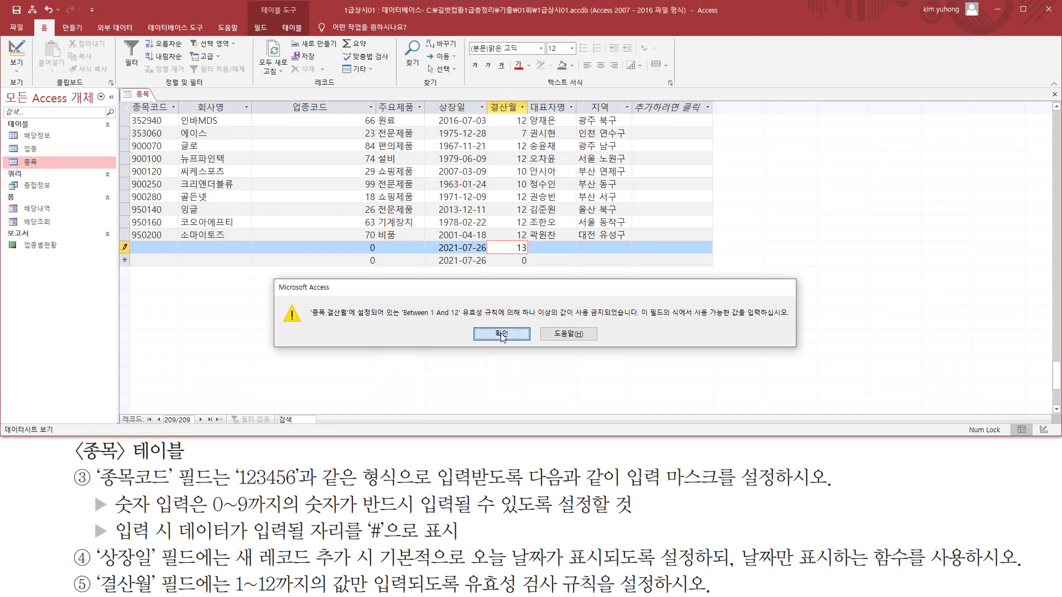
pyautogui.click(501, 334)
pyautogui.press('Escape')
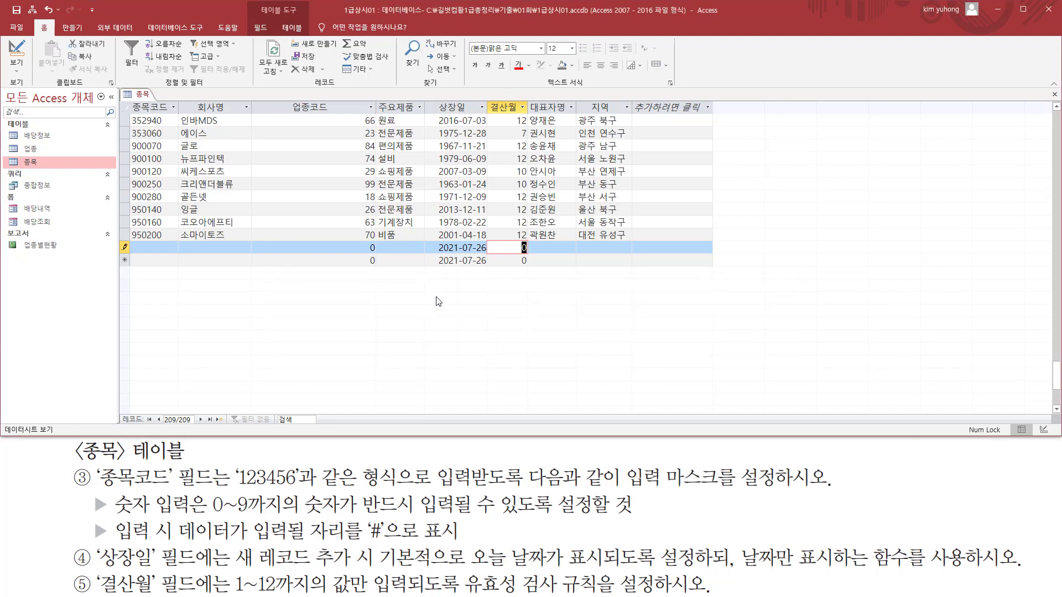
pyautogui.write('13')
pyautogui.press('Escape')
pyautogui.press('Escape')
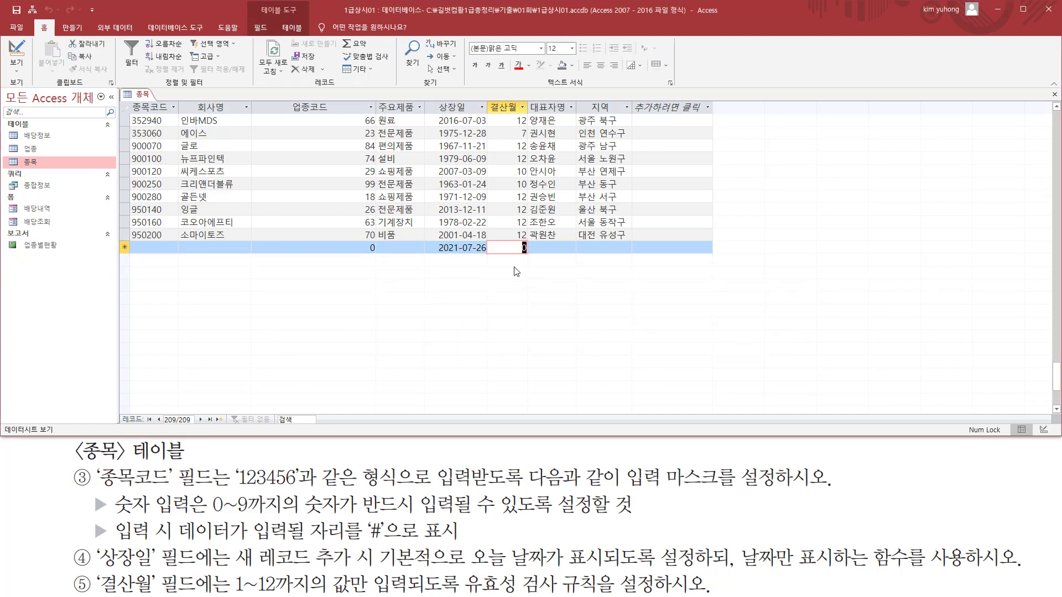
# Close the 종목 table and reopen it in Datasheet view.
pyautogui.click(1055, 95)
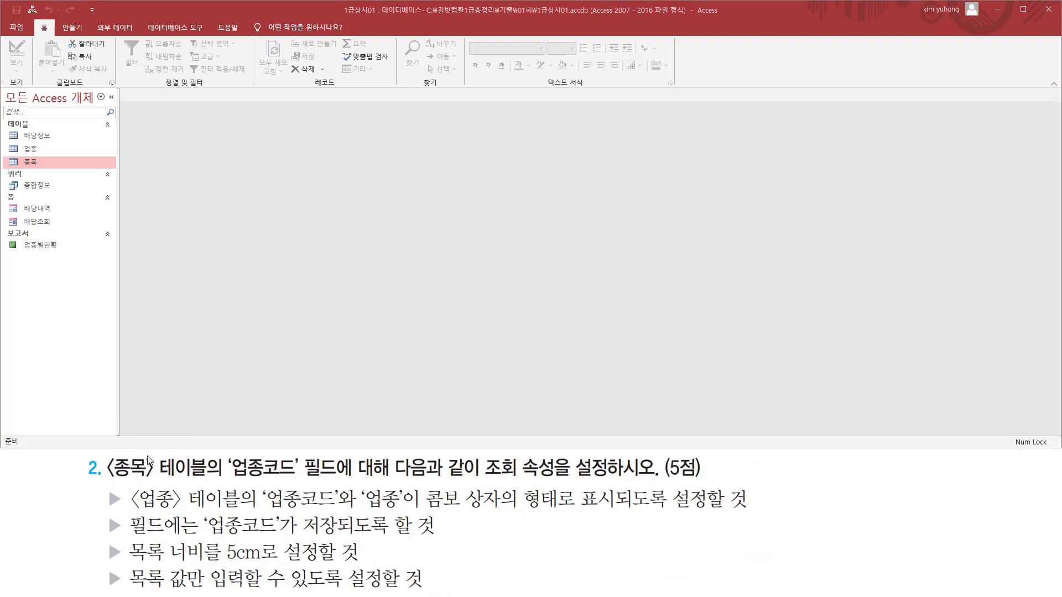
pyautogui.moveTo(106, 480)
pyautogui.mouseDown()
pyautogui.moveTo(208, 480)
pyautogui.moveTo(206, 454)
pyautogui.mouseUp()
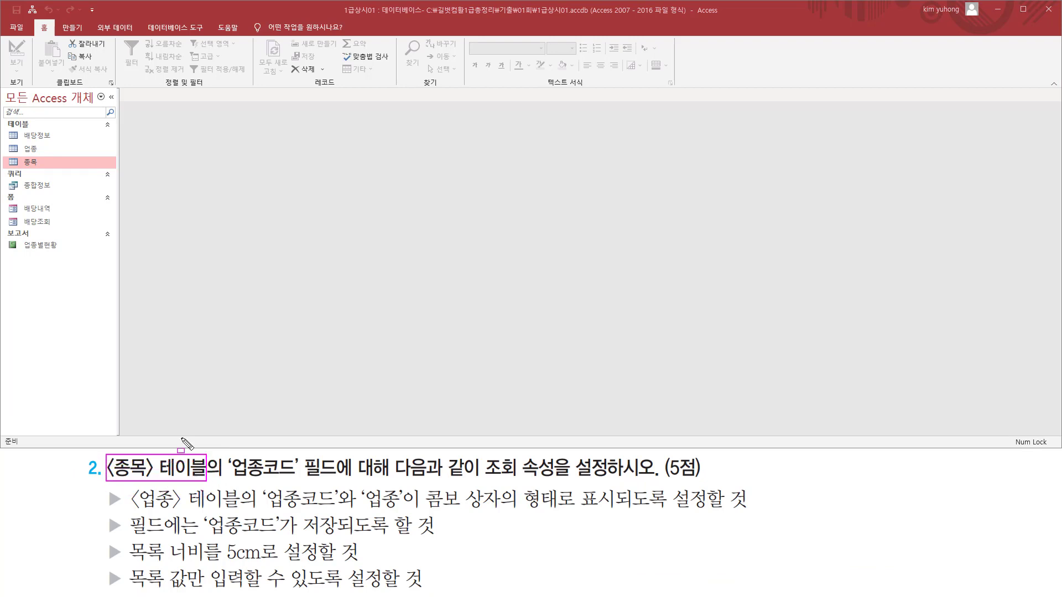
pyautogui.doubleClick(37, 160)
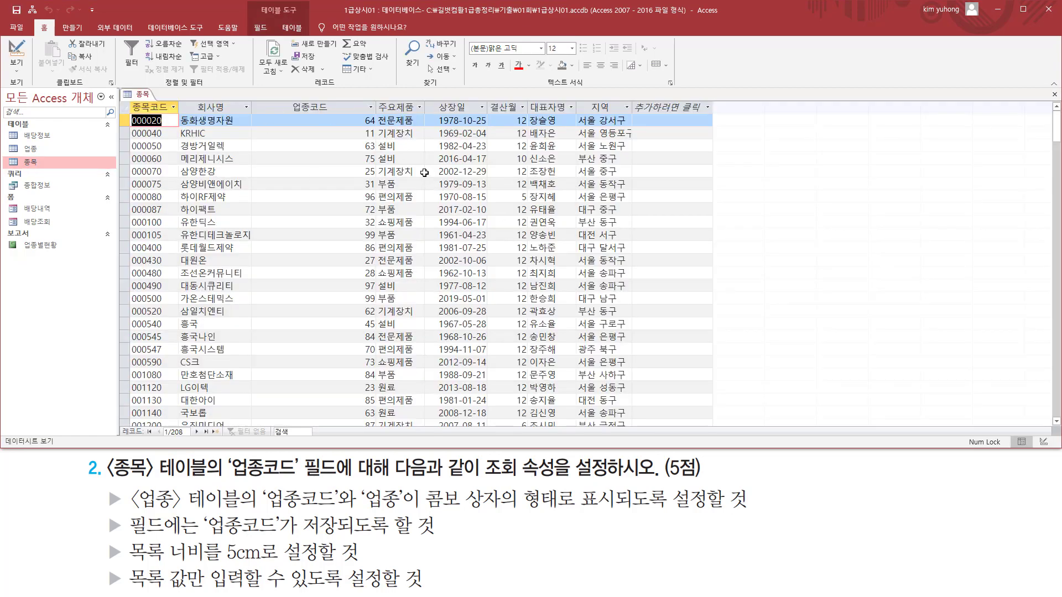
# Examine the cells of the 업종코드 column in the 종목 table against the required combo box lookup settings.
pyautogui.hotkey('ctrl', 'shift', 'd')
pyautogui.moveTo(229, 479)
pyautogui.mouseDown()
pyautogui.moveTo(301, 477)
pyautogui.moveTo(298, 459)
pyautogui.mouseUp()
pyautogui.moveTo(252, 103); pyautogui.dragTo(381, 140)
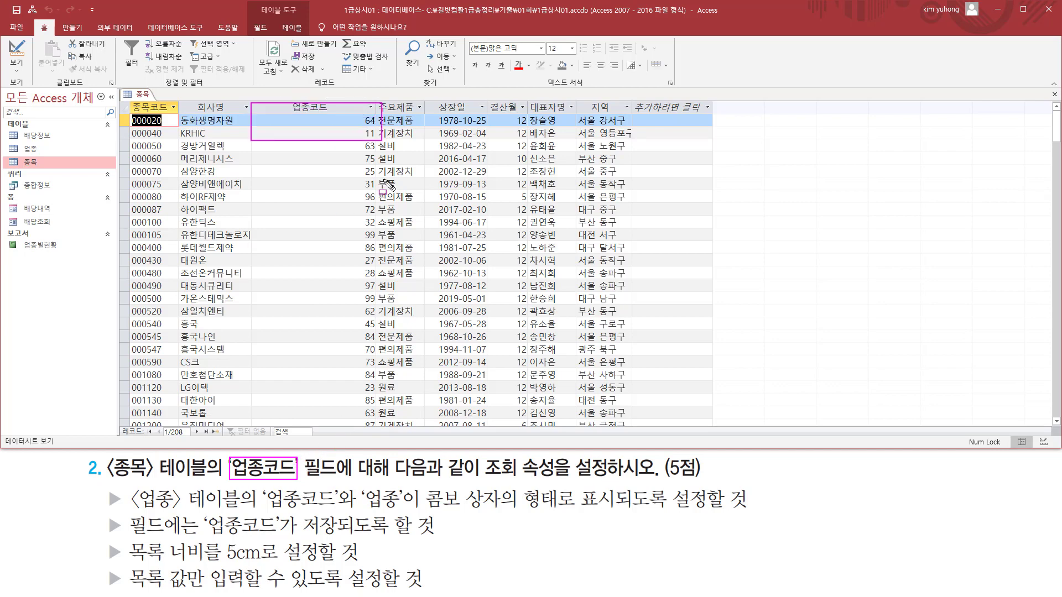
pyautogui.moveTo(387, 184); pyautogui.dragTo(378, 425)
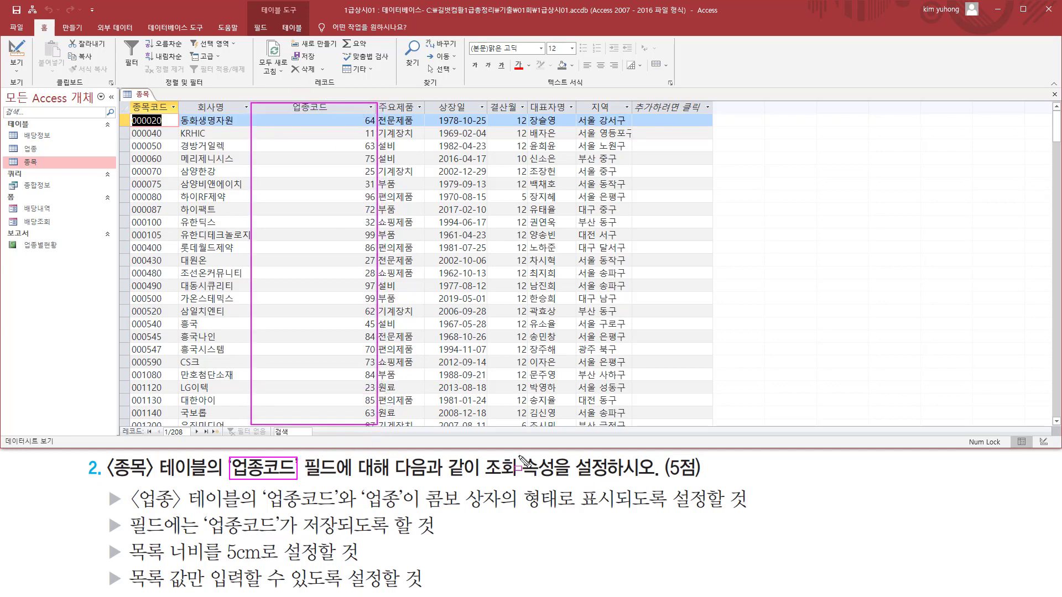
pyautogui.moveTo(479, 480)
pyautogui.mouseDown()
pyautogui.moveTo(519, 480)
pyautogui.moveTo(523, 456)
pyautogui.moveTo(635, 477)
pyautogui.mouseUp()
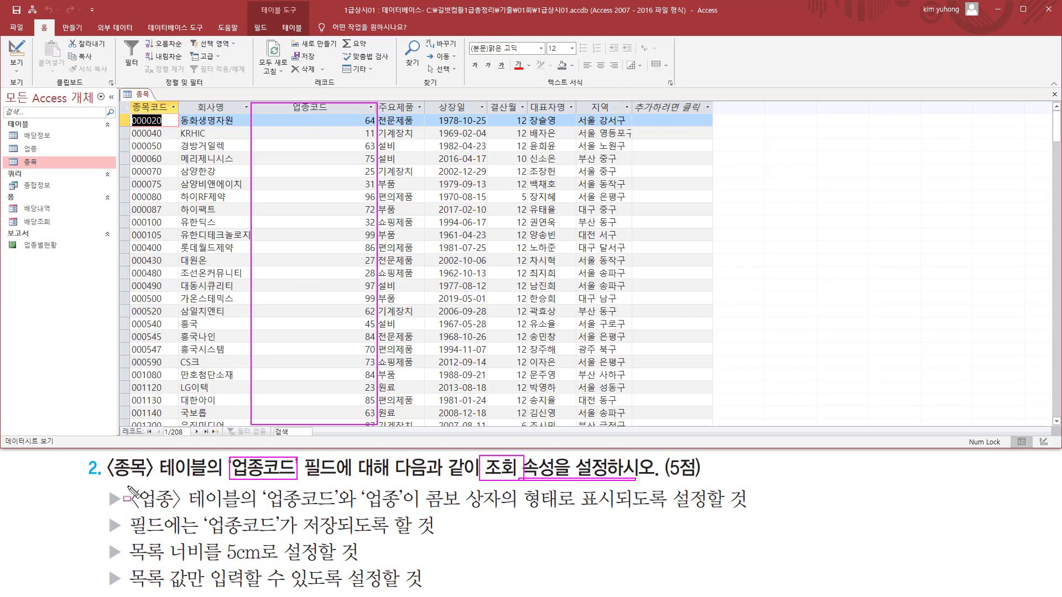
pyautogui.moveTo(128, 487)
pyautogui.mouseDown()
pyautogui.moveTo(220, 512)
pyautogui.moveTo(426, 512)
pyautogui.moveTo(402, 487)
pyautogui.moveTo(541, 511)
pyautogui.moveTo(720, 512)
pyautogui.mouseUp()
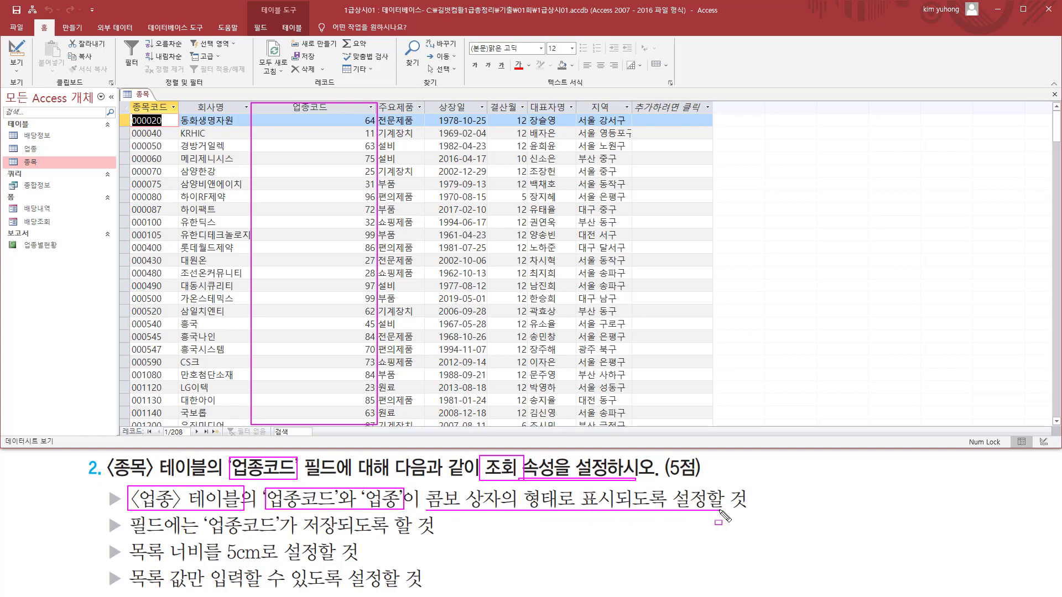
pyautogui.click(346, 133)
pyautogui.click(346, 119)
pyautogui.click(347, 145)
pyautogui.click(344, 170)
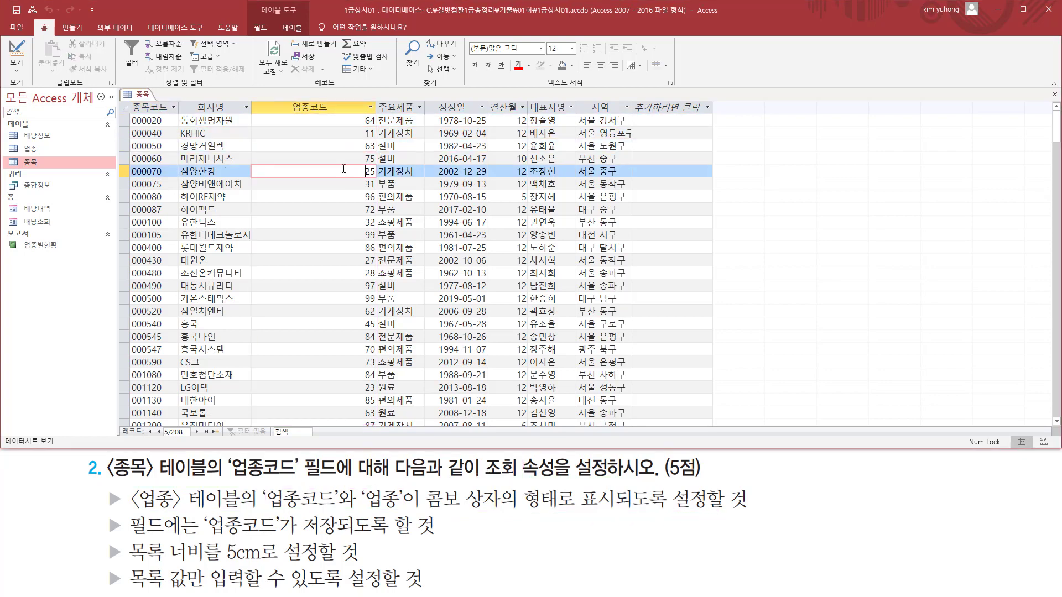
pyautogui.moveTo(339, 195); pyautogui.dragTo(342, 172)
pyautogui.click(343, 158)
pyautogui.click(344, 133)
pyautogui.click(344, 120)
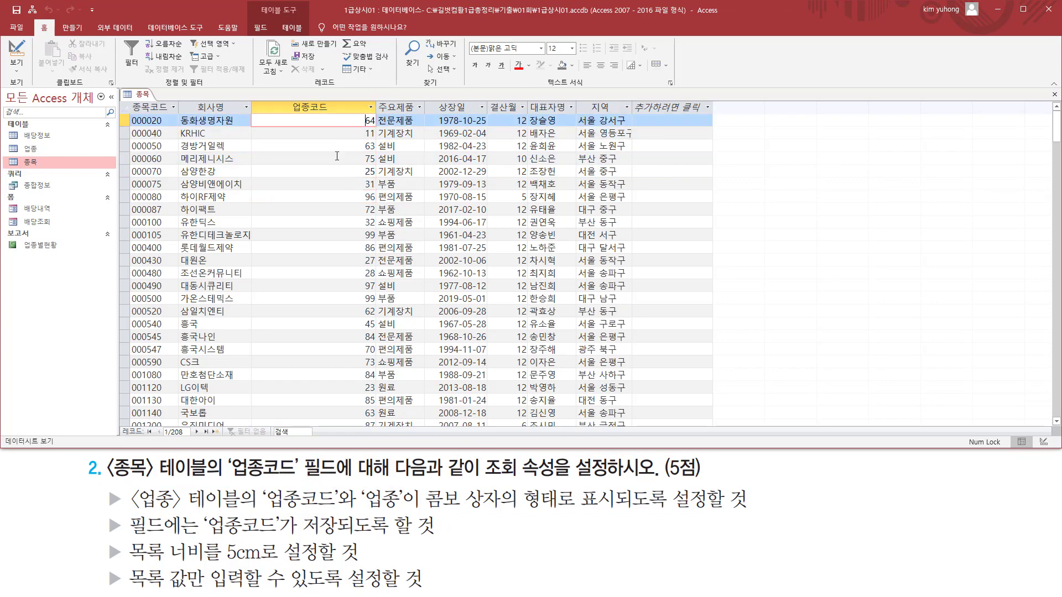
pyautogui.click(338, 158)
pyautogui.click(339, 181)
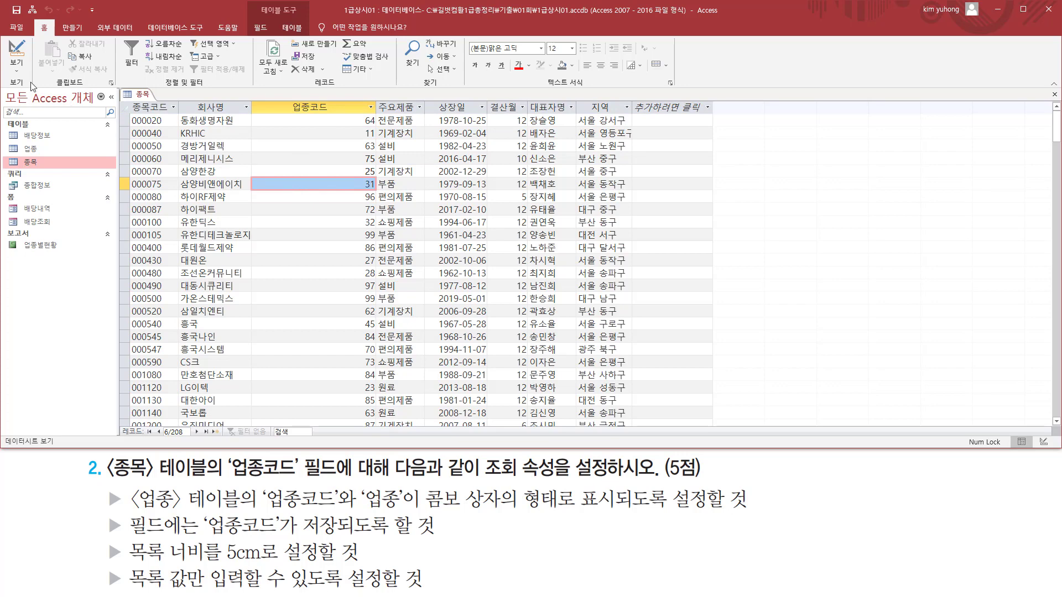
# Switch the 종목 table to Design view and set the 업종코드 field's lookup display control (컨트롤 표시) to 콤보 상자.
pyautogui.click(17, 53)
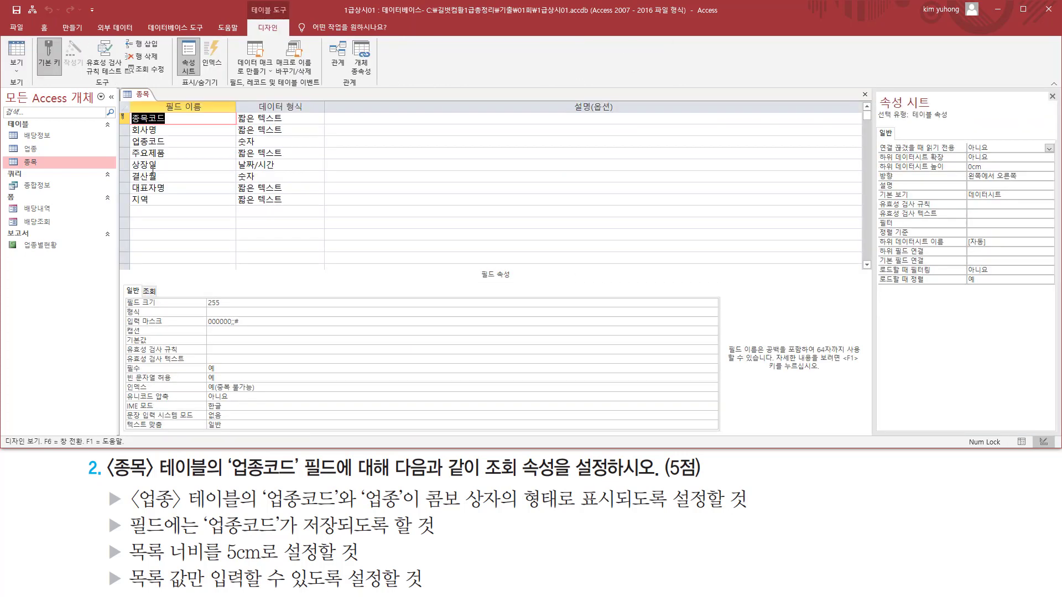
pyautogui.click(165, 142)
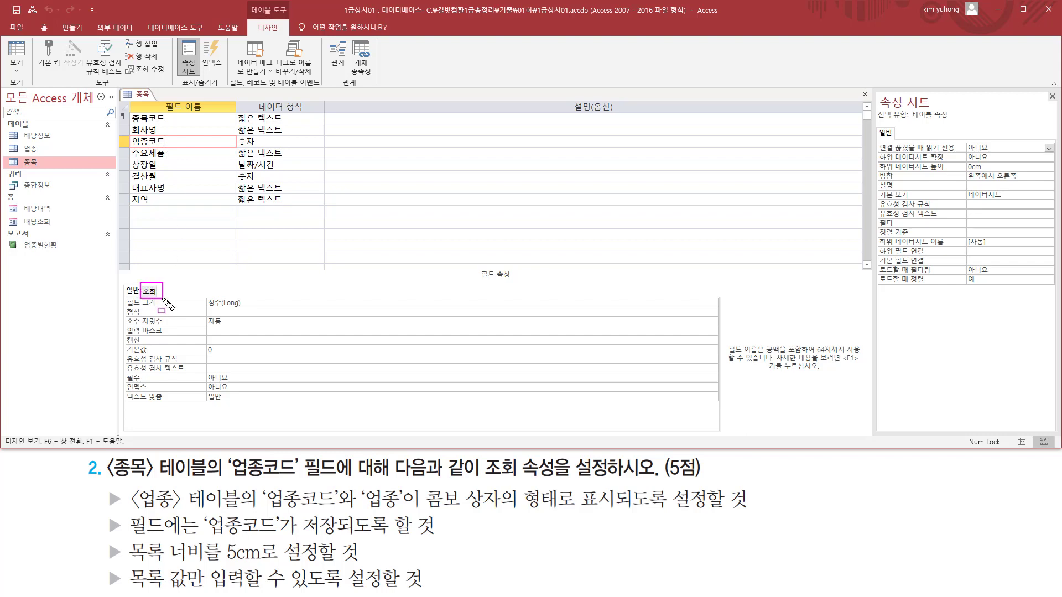
pyautogui.click(153, 294)
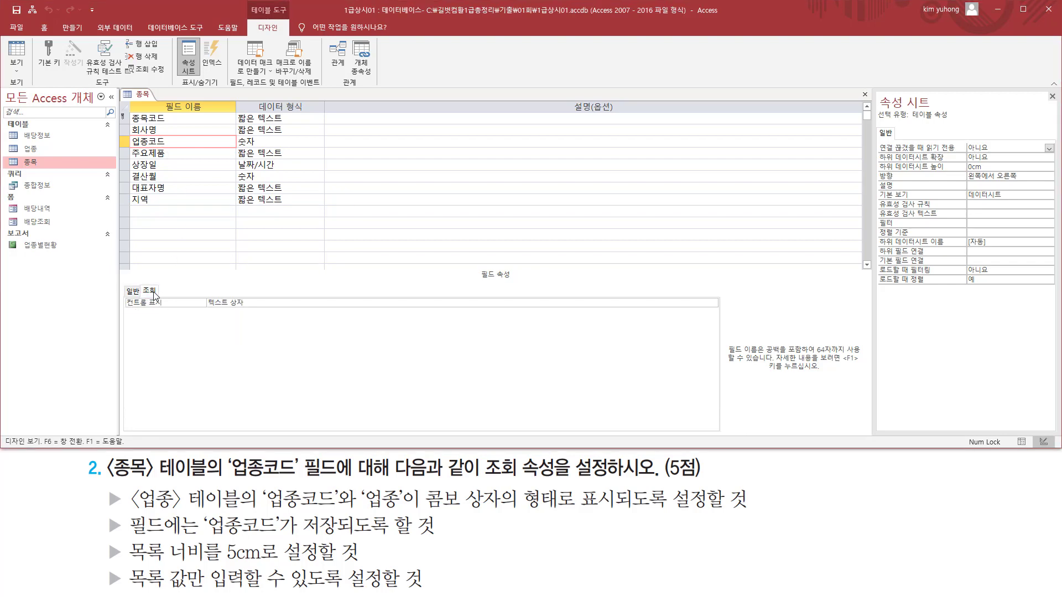
pyautogui.hotkey('ctrl', '2')
pyautogui.moveTo(203, 293); pyautogui.dragTo(248, 311)
pyautogui.press('Escape')
pyautogui.click(712, 303)
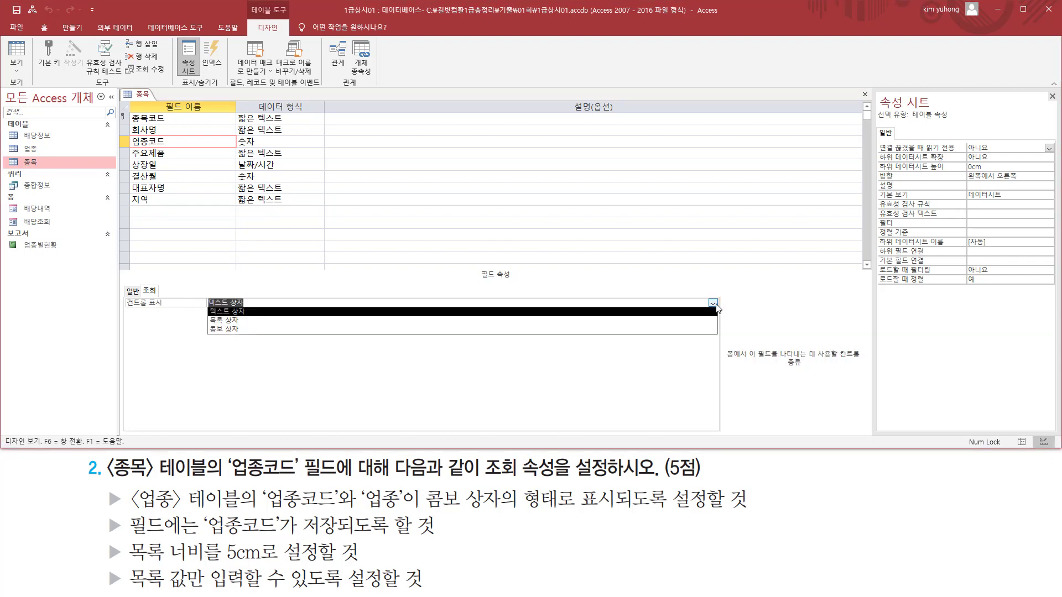
pyautogui.click(508, 330)
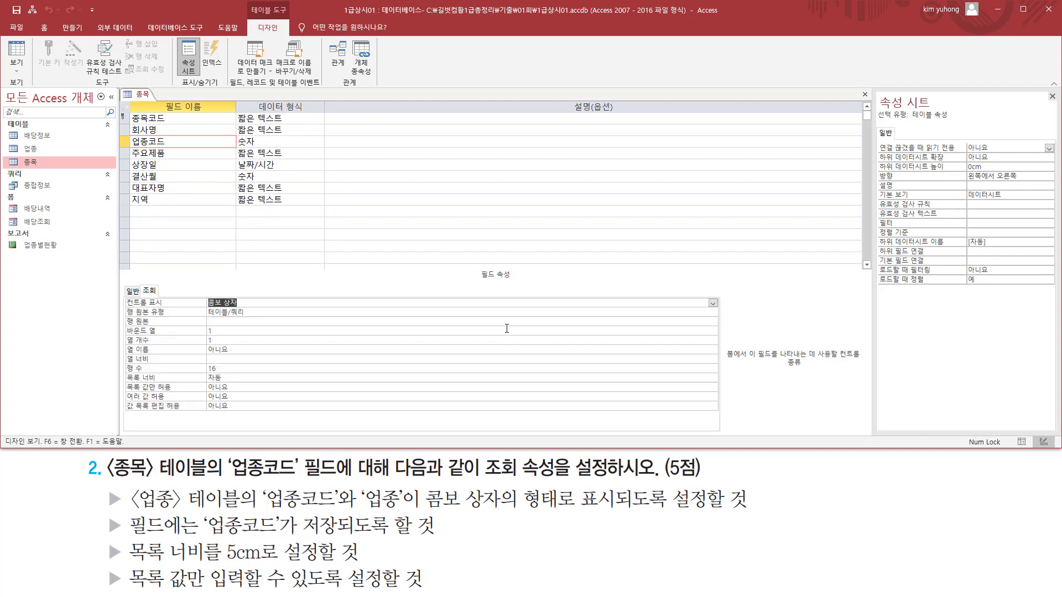
# Open the query builder for the 업종코드 field's row source (행 원본).
pyautogui.hotkey('ctrl', 'shift', 'd')
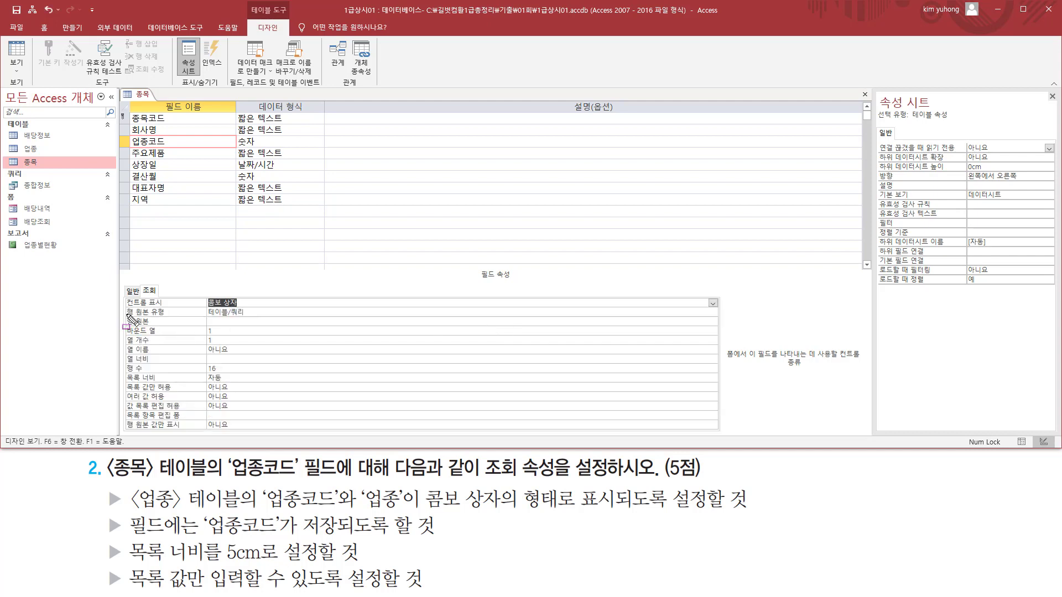
pyautogui.moveTo(126, 317)
pyautogui.mouseDown()
pyautogui.moveTo(254, 317)
pyautogui.moveTo(254, 307)
pyautogui.mouseUp()
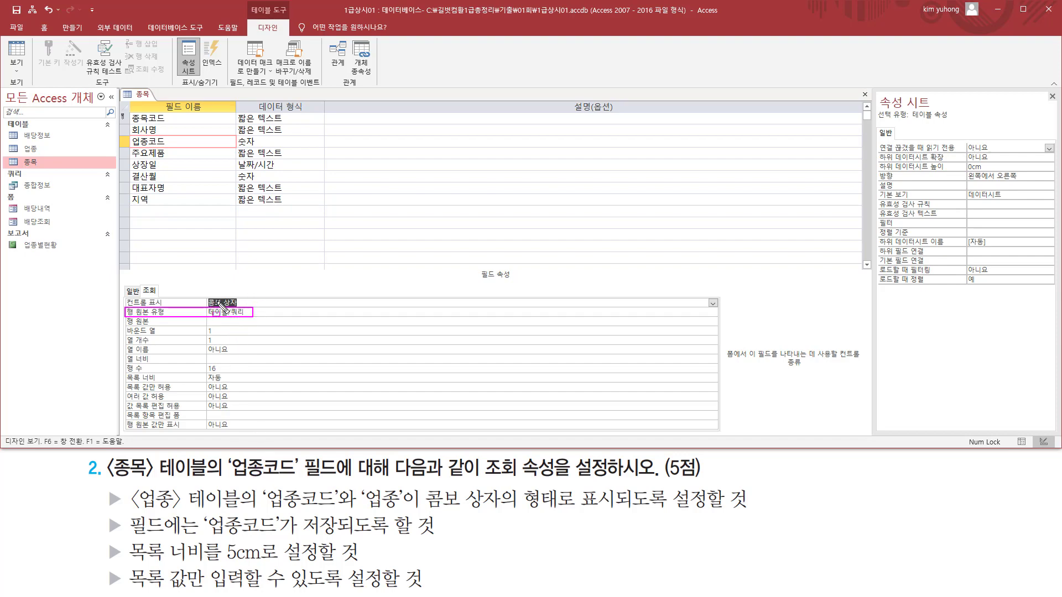
pyautogui.moveTo(129, 485)
pyautogui.mouseDown()
pyautogui.moveTo(185, 509)
pyautogui.moveTo(397, 510)
pyautogui.mouseUp()
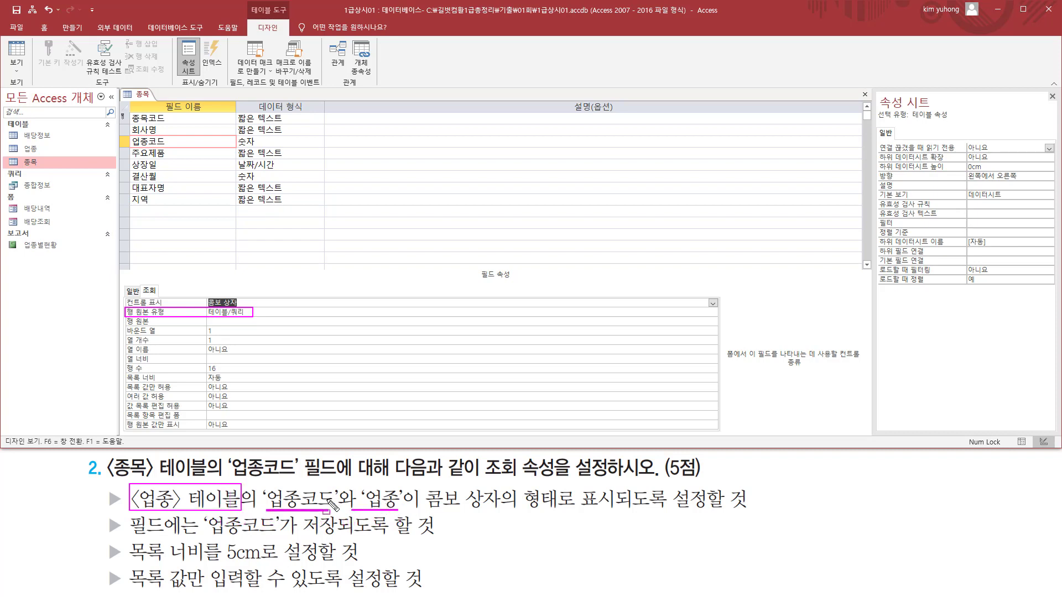
pyautogui.press('Escape')
pyautogui.click(235, 320)
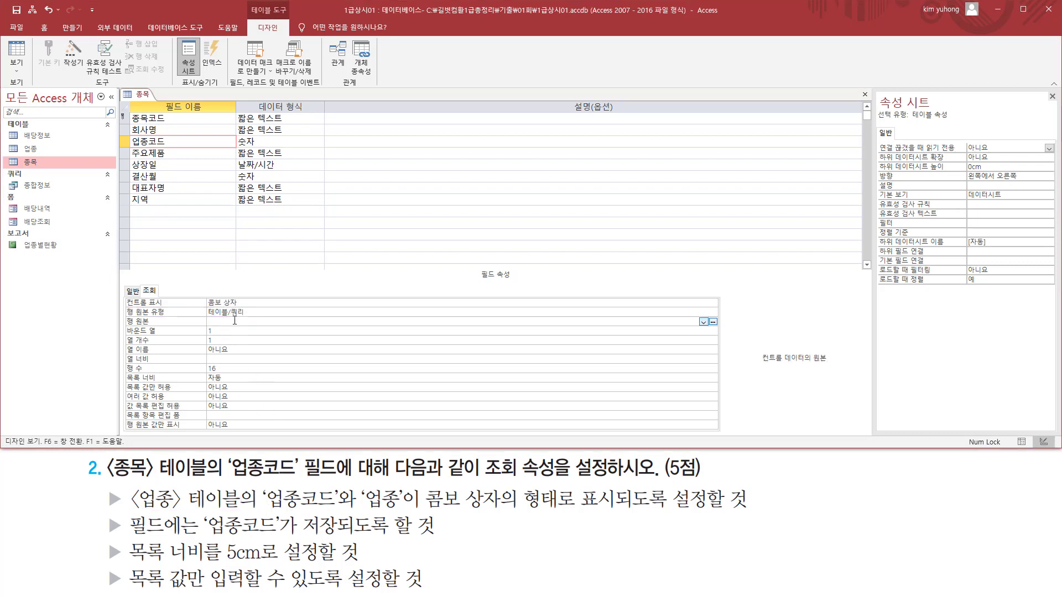
pyautogui.moveTo(705, 314)
pyautogui.mouseDown()
pyautogui.moveTo(720, 315)
pyautogui.moveTo(720, 330)
pyautogui.mouseUp()
pyautogui.press('Escape')
pyautogui.click(713, 322)
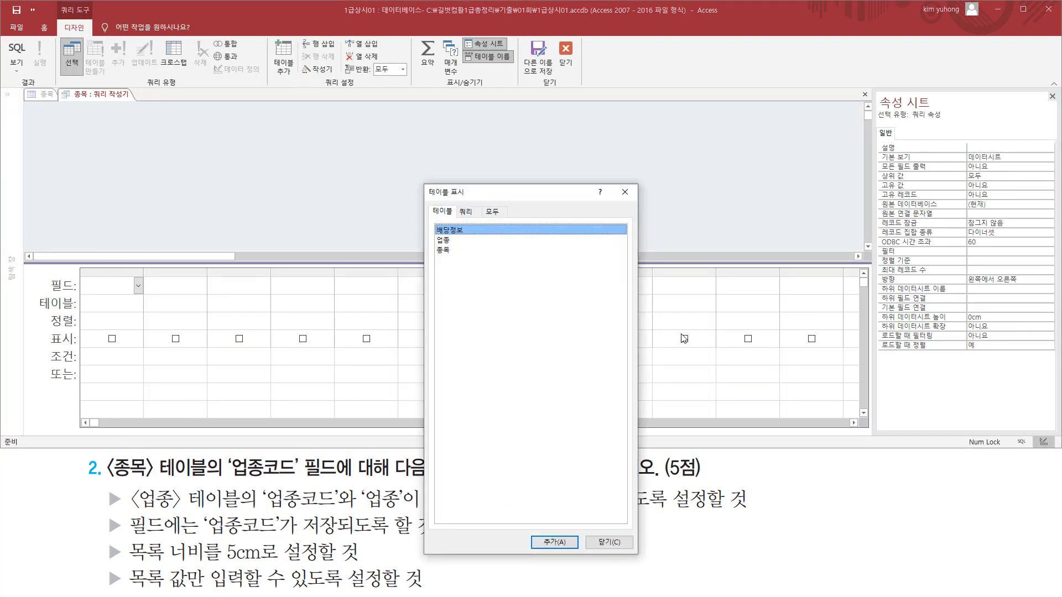
# Add the 업종 table to the row source query and close the table list.
pyautogui.click(446, 241)
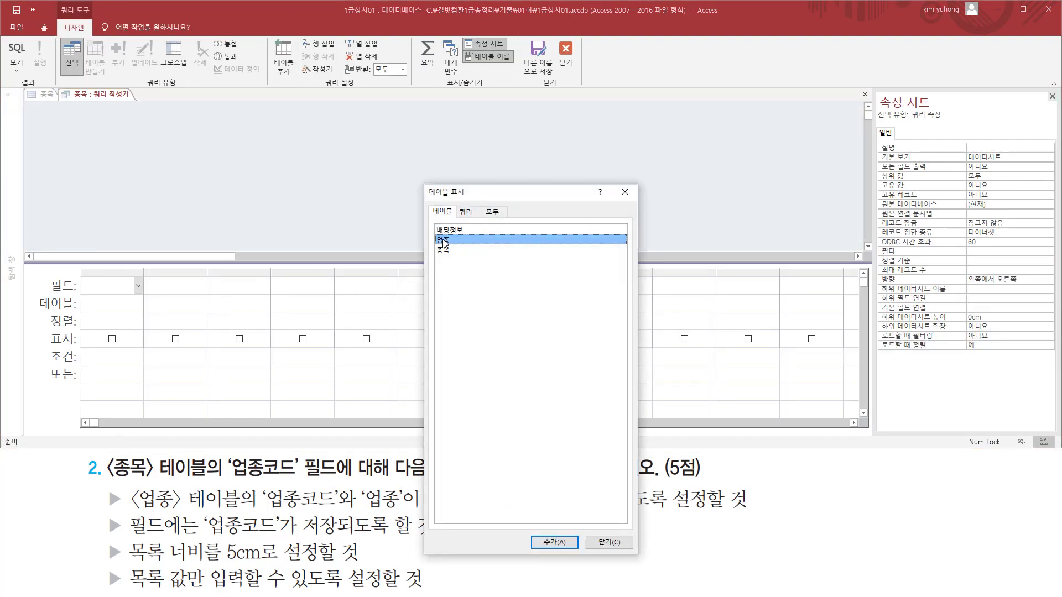
pyautogui.doubleClick(442, 239)
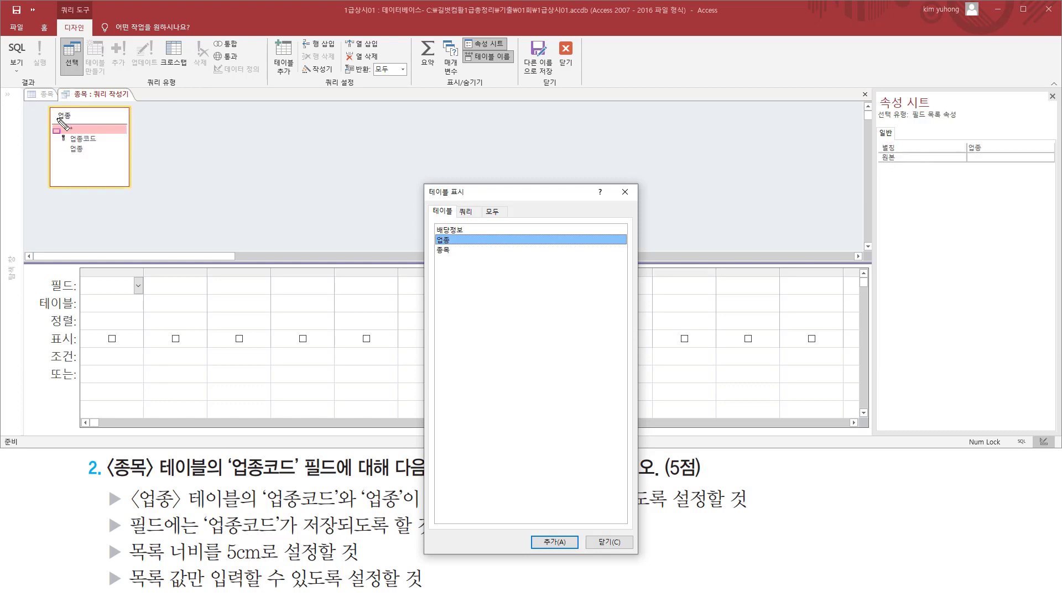
pyautogui.moveTo(44, 107); pyautogui.dragTo(125, 181)
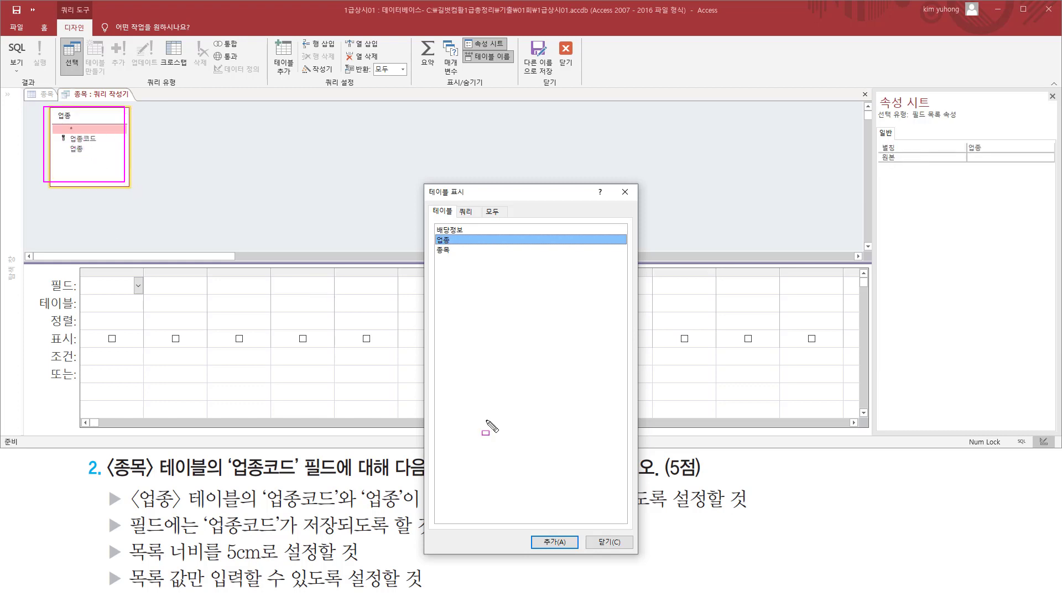
pyautogui.press('Escape')
pyautogui.click(626, 194)
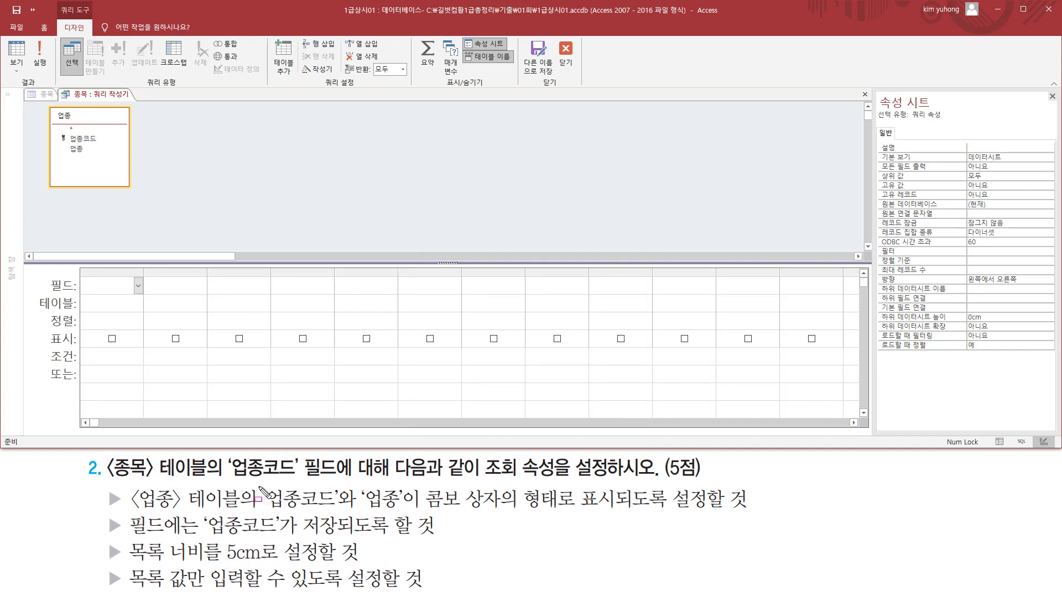
# Add the 업종코드 and 업종 fields, in that order, to the query's design grid.
pyautogui.moveTo(257, 483)
pyautogui.mouseDown()
pyautogui.moveTo(387, 511)
pyautogui.moveTo(675, 522)
pyautogui.mouseUp()
pyautogui.press('Escape')
pyautogui.click(85, 139)
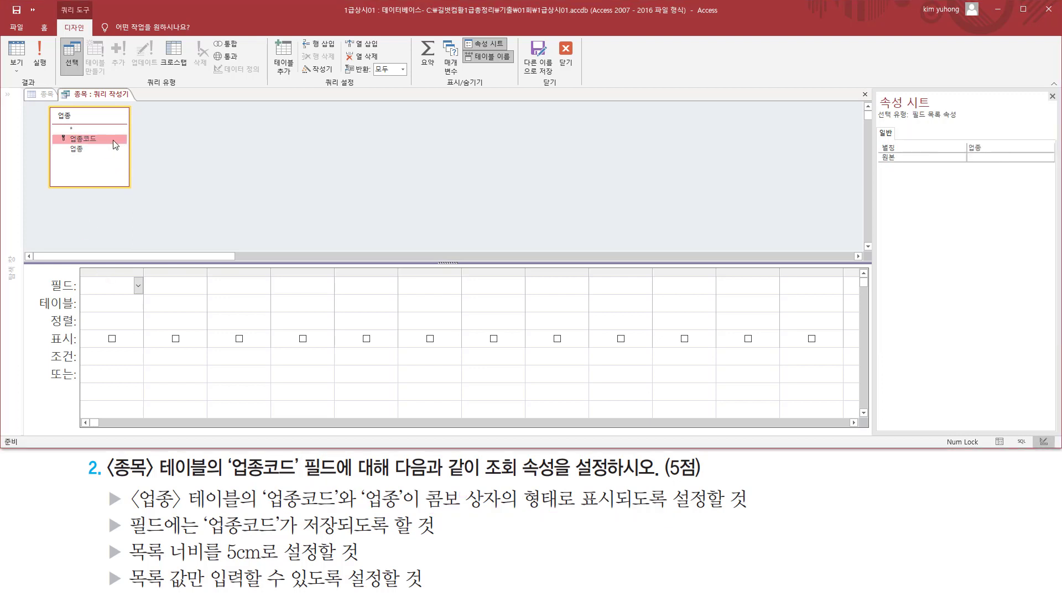
pyautogui.doubleClick(94, 139)
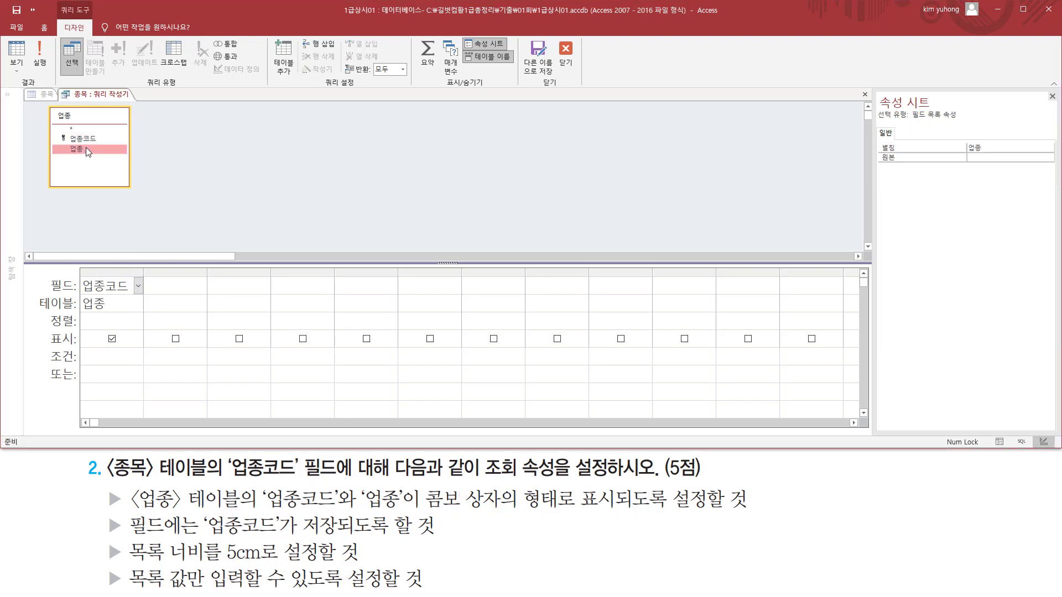
pyautogui.doubleClick(85, 148)
pyautogui.moveTo(78, 270)
pyautogui.mouseDown()
pyautogui.moveTo(176, 320)
pyautogui.moveTo(216, 319)
pyautogui.mouseUp()
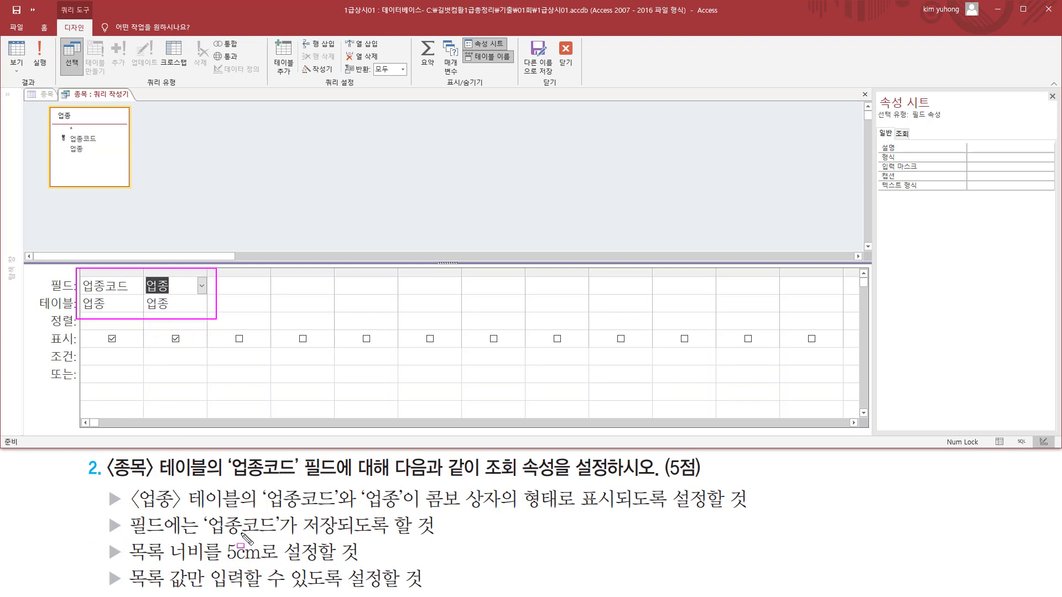
pyautogui.moveTo(129, 536); pyautogui.dragTo(434, 536)
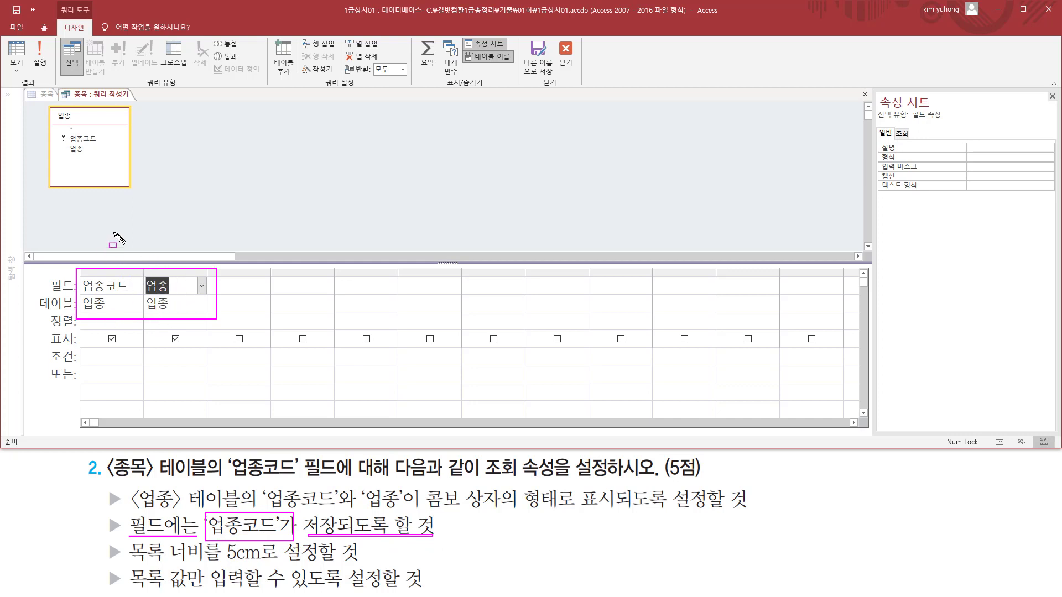
pyautogui.moveTo(115, 227); pyautogui.dragTo(115, 280)
pyautogui.press('Escape')
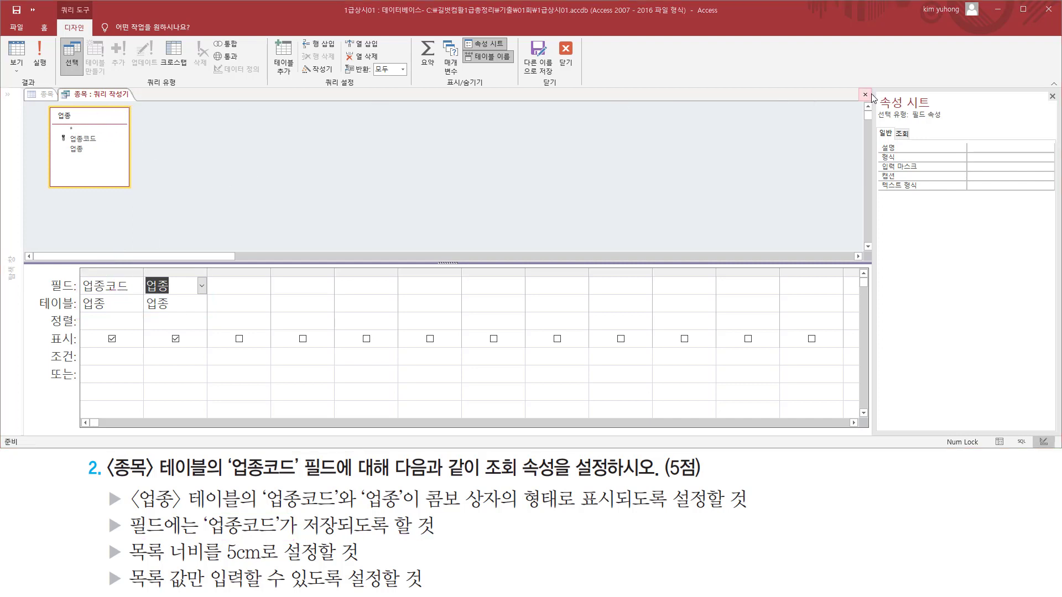
# Close the query builder and save its SQL statement as the 업종코드 field's row source.
pyautogui.click(866, 97)
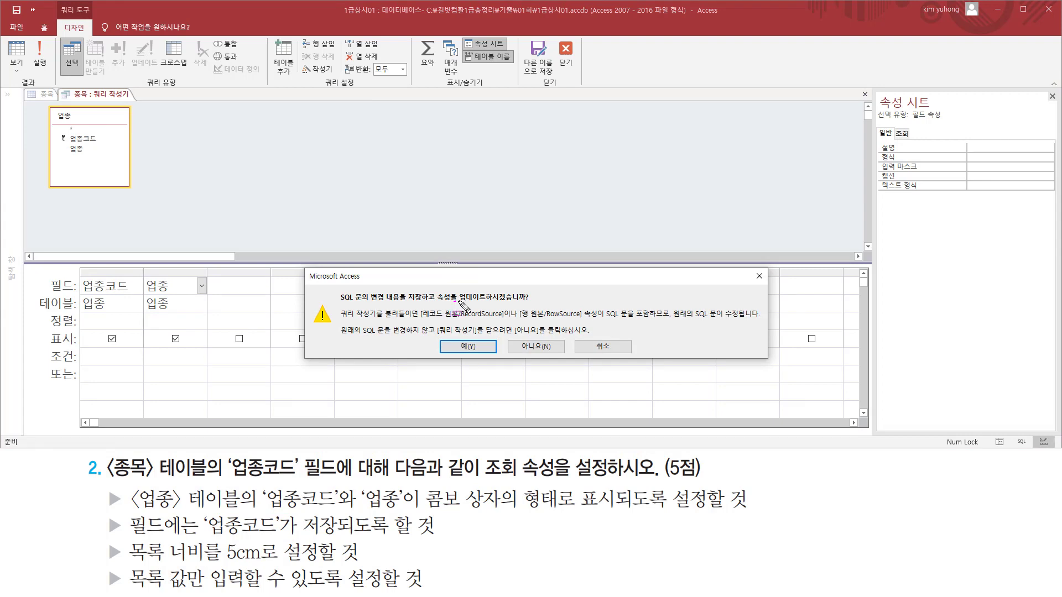
pyautogui.moveTo(455, 302); pyautogui.dragTo(528, 301)
pyautogui.press('Escape')
pyautogui.click(470, 347)
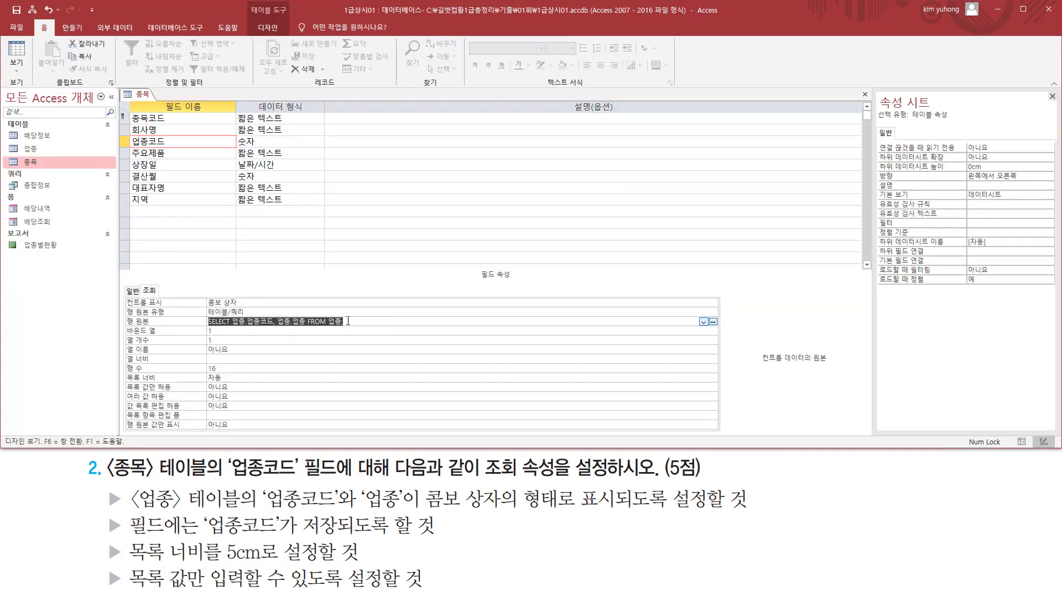
# Set the lookup's column count (열 개수) to 2 for the 업종코드 field.
pyautogui.moveTo(125, 323); pyautogui.dragTo(230, 336)
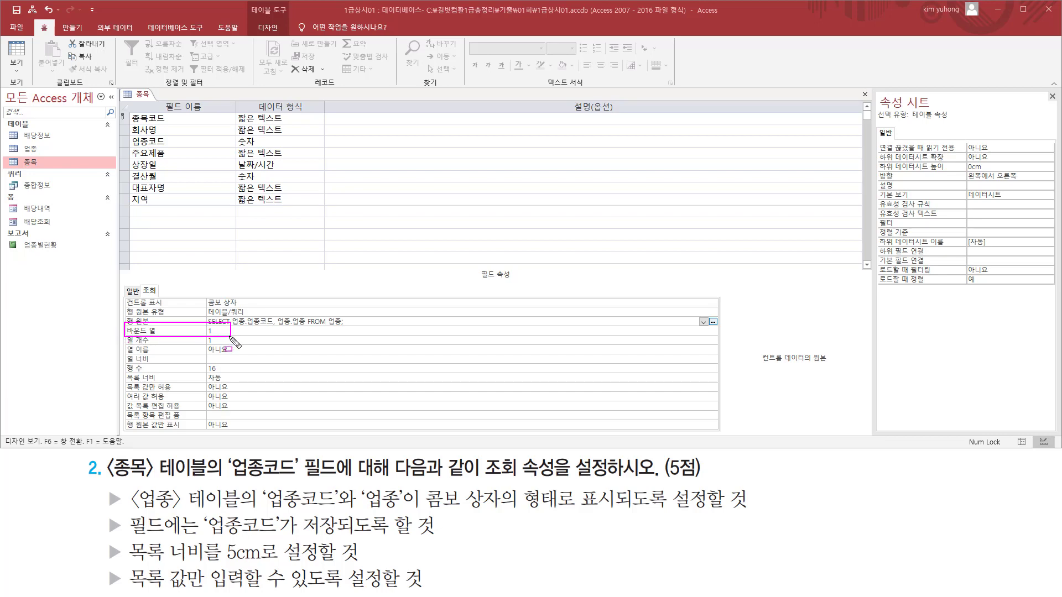
pyautogui.press('Escape')
pyautogui.click(228, 330)
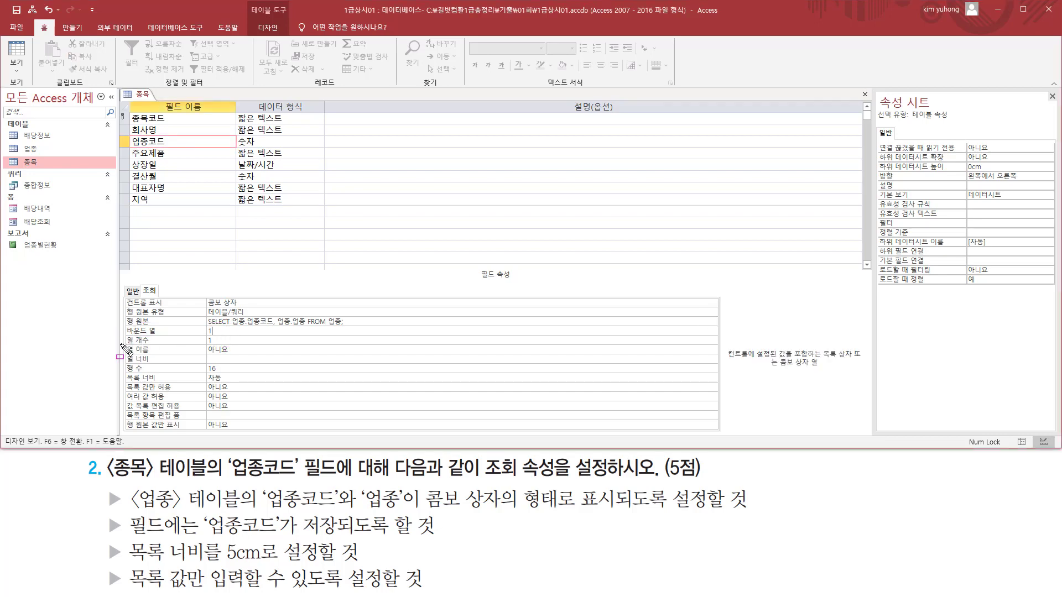
pyautogui.moveTo(120, 344)
pyautogui.mouseDown()
pyautogui.moveTo(231, 342)
pyautogui.moveTo(225, 336)
pyautogui.mouseUp()
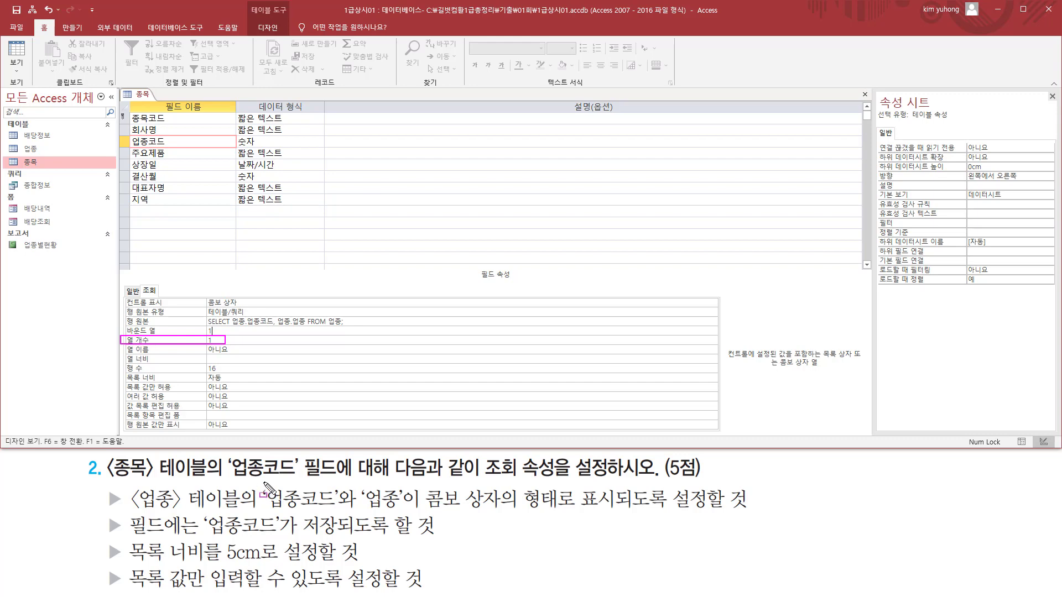
pyautogui.moveTo(263, 483)
pyautogui.mouseDown()
pyautogui.moveTo(340, 512)
pyautogui.moveTo(372, 500)
pyautogui.moveTo(404, 510)
pyautogui.mouseUp()
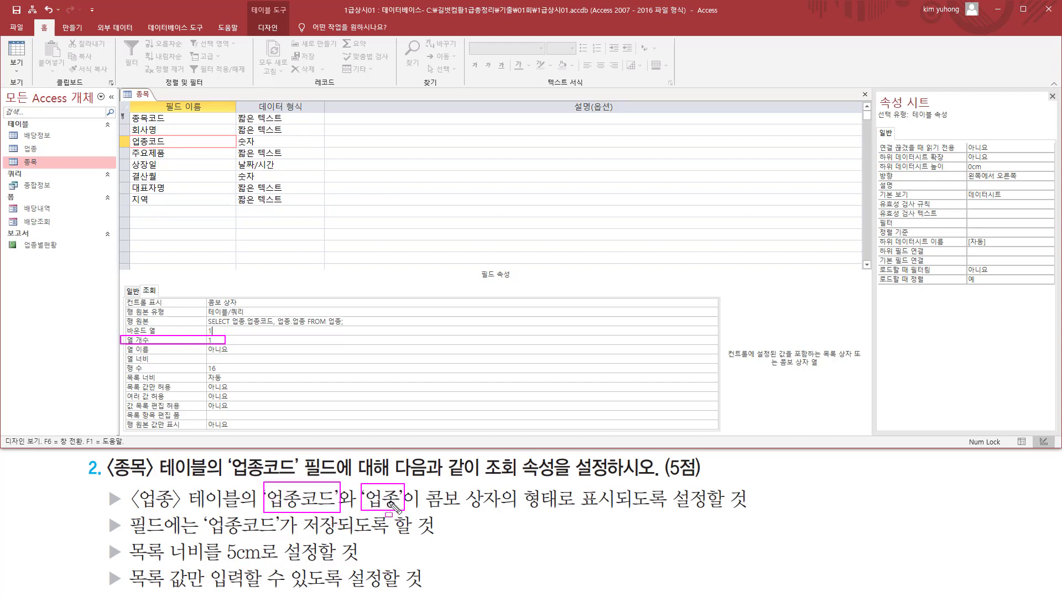
pyautogui.press('Escape')
pyautogui.moveTo(226, 340); pyautogui.dragTo(189, 341)
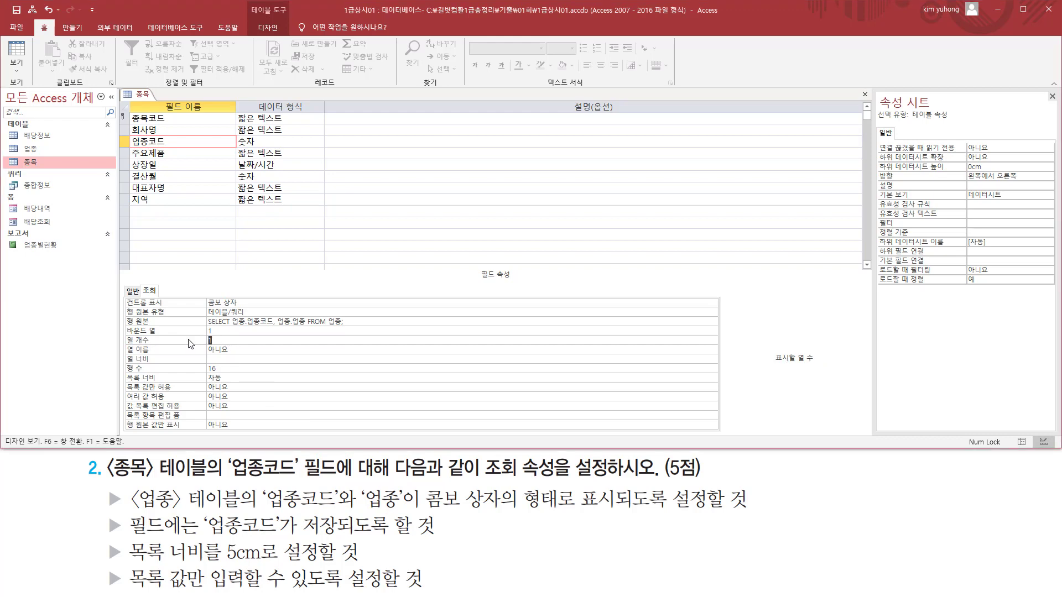
pyautogui.write('2')
# Set the list width (목록 너비) of the 업종코드 combo box to 5cm.
pyautogui.moveTo(126, 536)
pyautogui.mouseDown()
pyautogui.moveTo(211, 567)
pyautogui.moveTo(370, 564)
pyautogui.mouseUp()
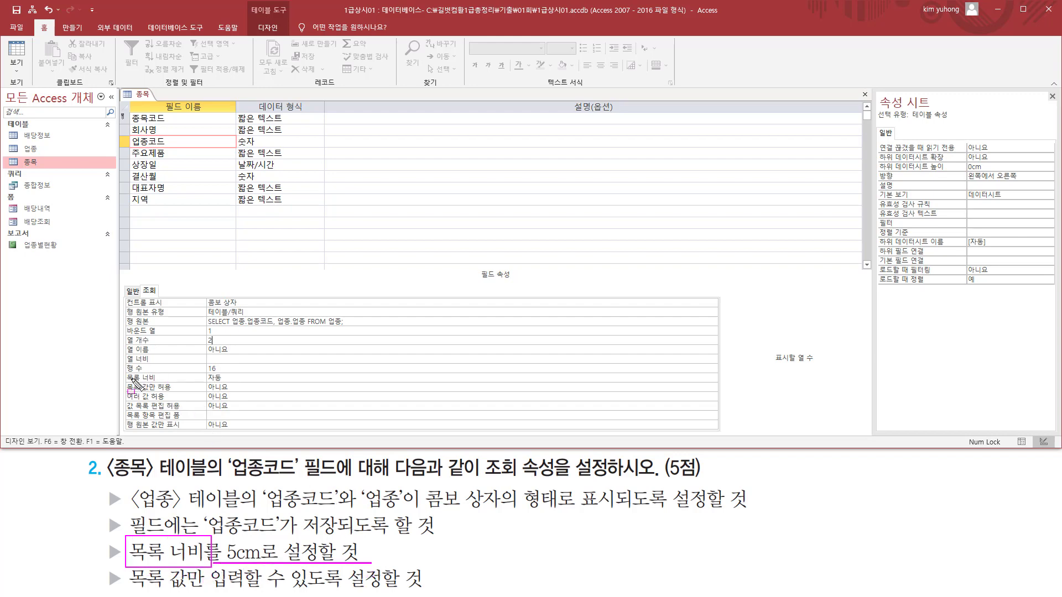
pyautogui.moveTo(125, 370); pyautogui.dragTo(239, 383)
pyautogui.press('Escape')
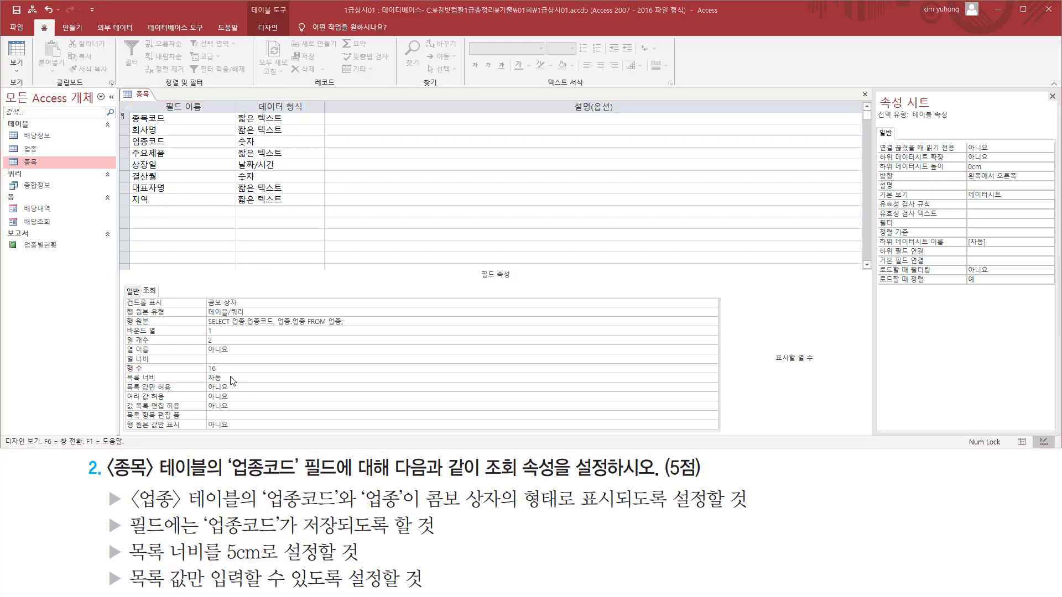
pyautogui.click(238, 378)
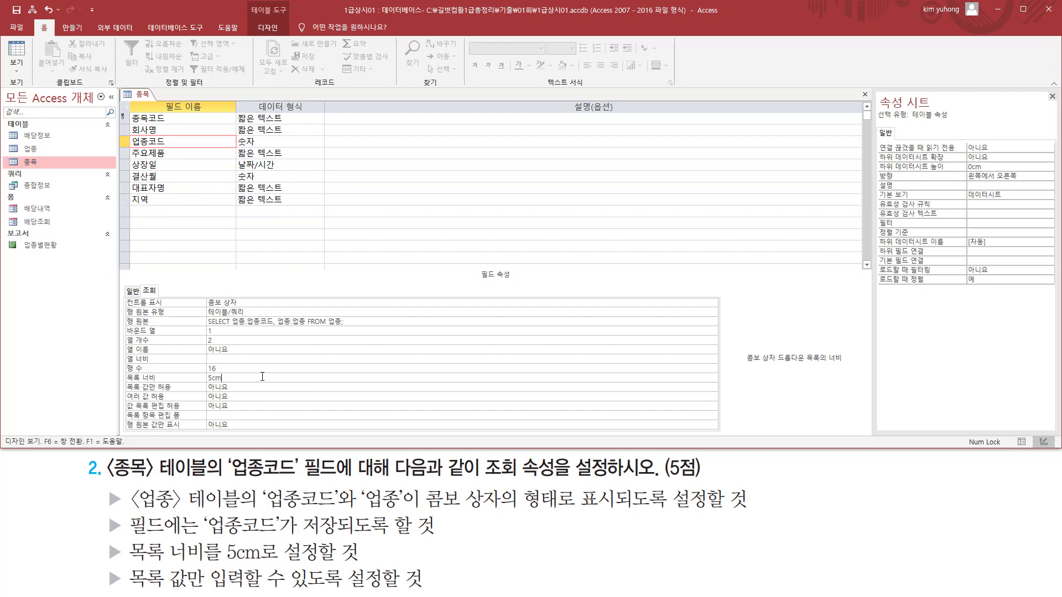
# Restrict the 업종코드 field to list values by setting 목록 값만 허용 to 예.
pyautogui.moveTo(128, 564)
pyautogui.mouseDown()
pyautogui.moveTo(133, 586)
pyautogui.moveTo(172, 592)
pyautogui.moveTo(424, 594)
pyautogui.mouseUp()
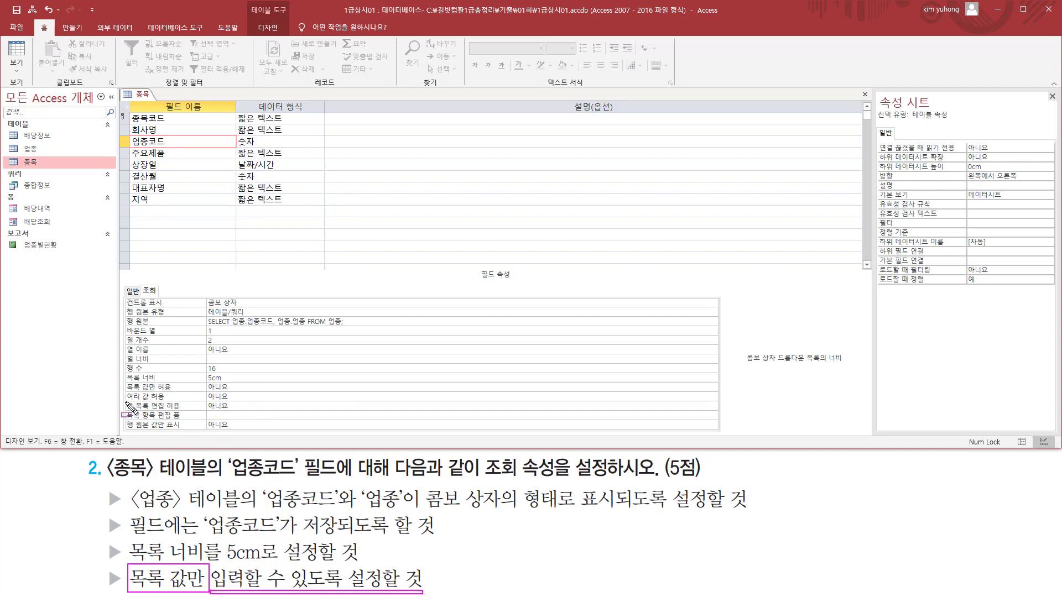
pyautogui.moveTo(124, 381); pyautogui.dragTo(236, 392)
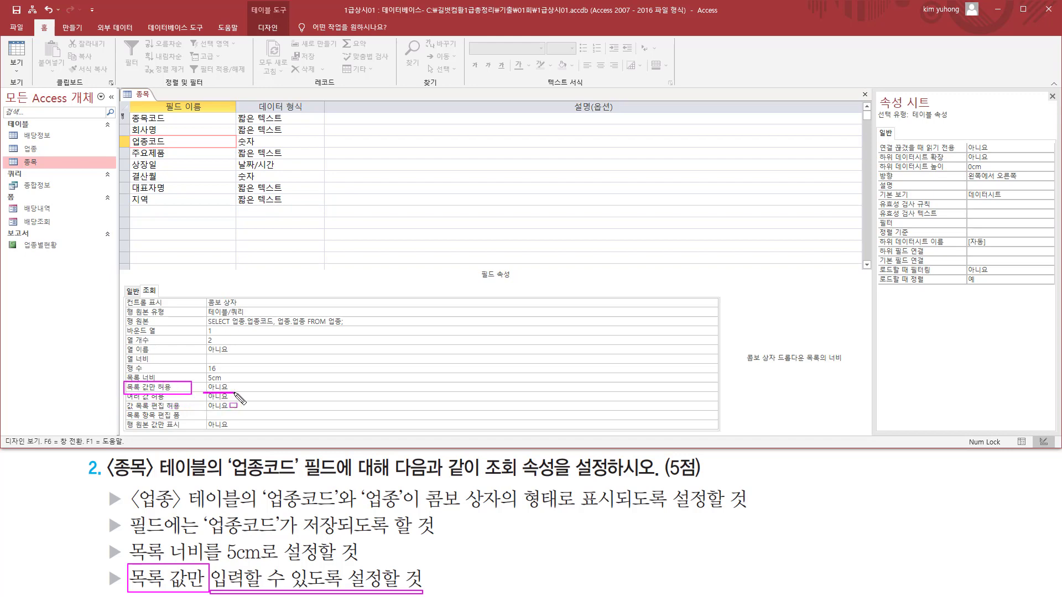
pyautogui.click(281, 387)
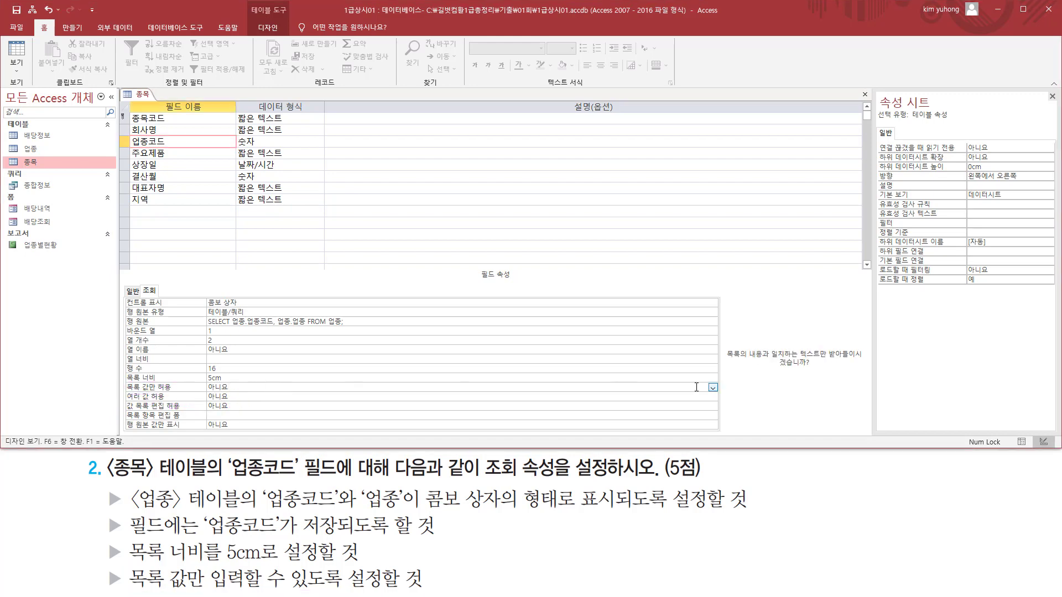
pyautogui.click(712, 387)
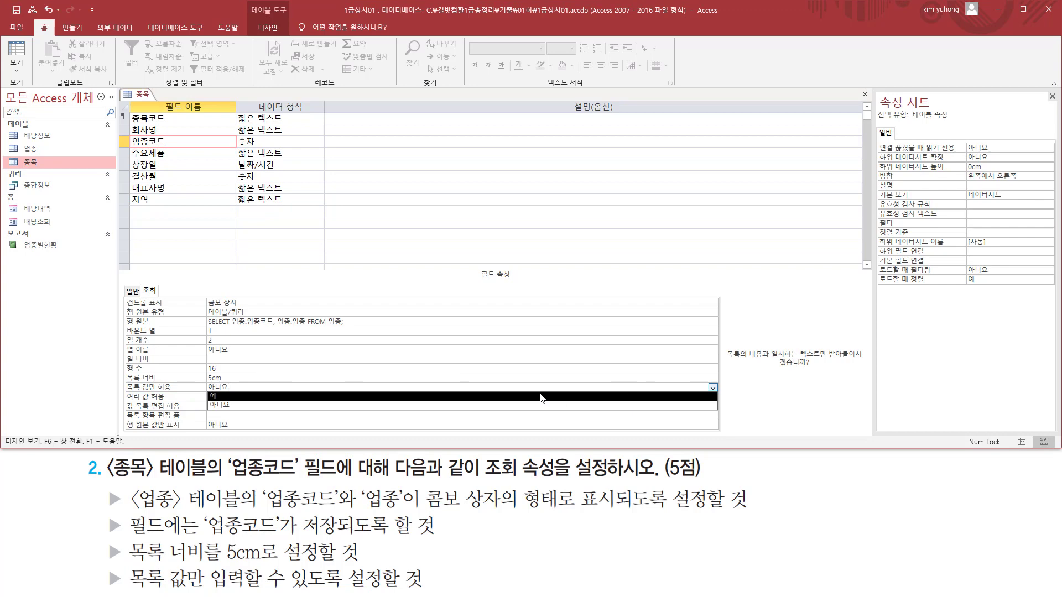
pyautogui.click(542, 396)
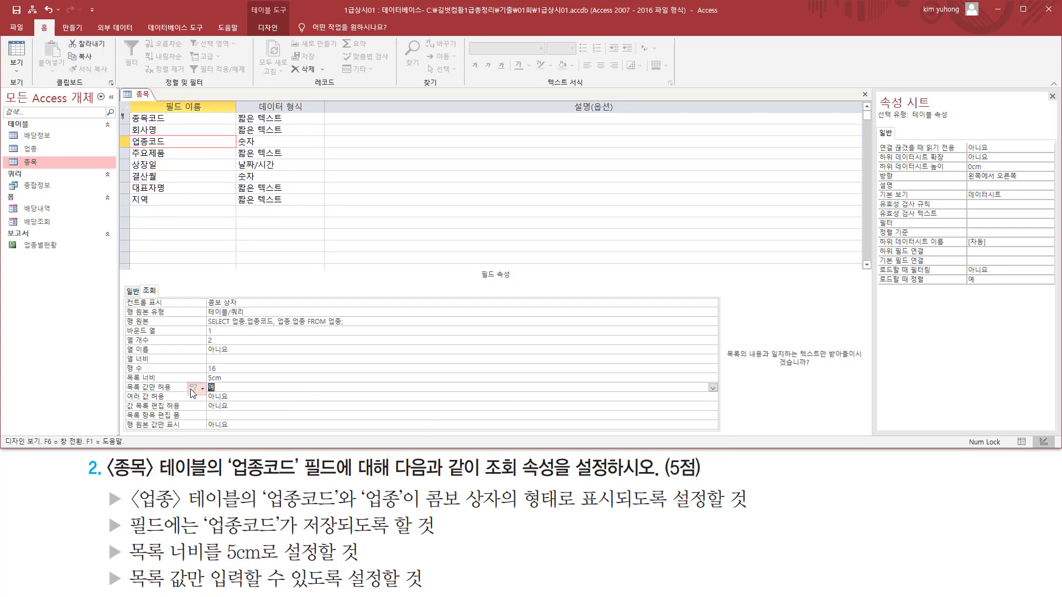
pyautogui.click(229, 387)
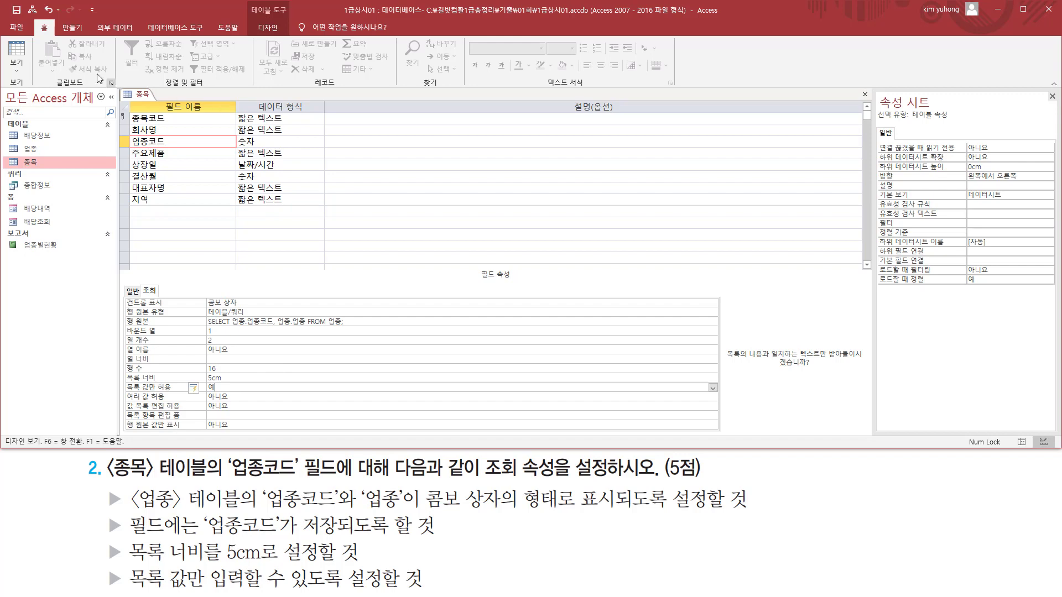
# Save the 종목 table and check the 업종코드 combo box list in the first record of its datasheet.
pyautogui.click(22, 53)
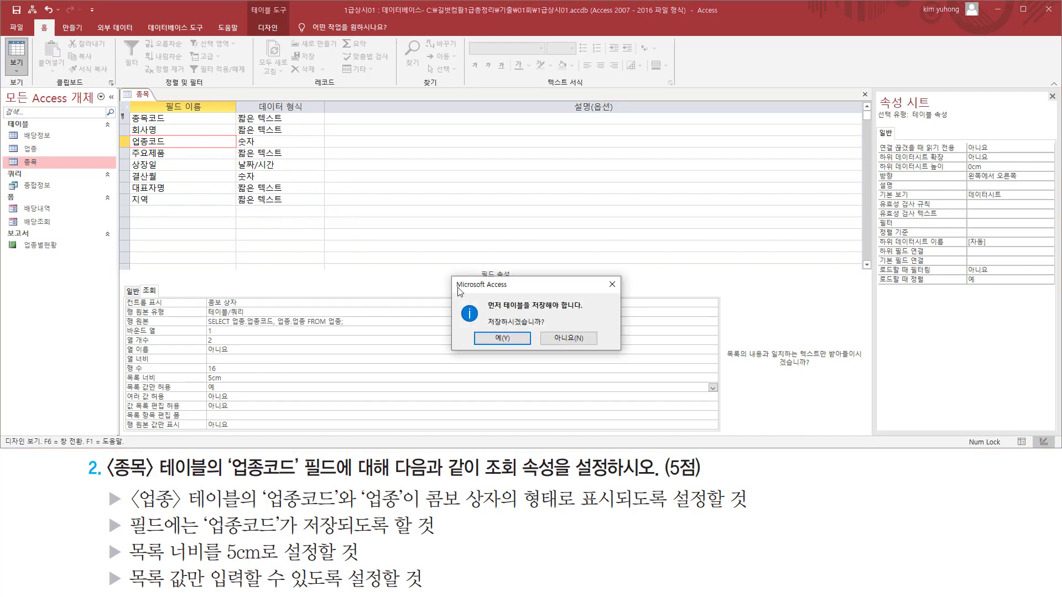
pyautogui.click(505, 339)
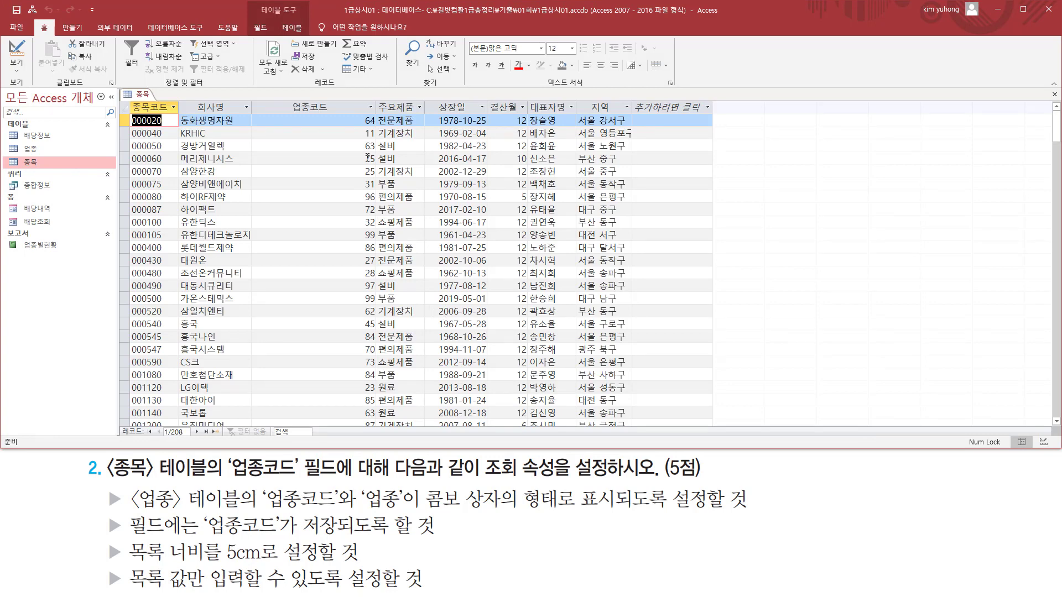
pyautogui.click(353, 121)
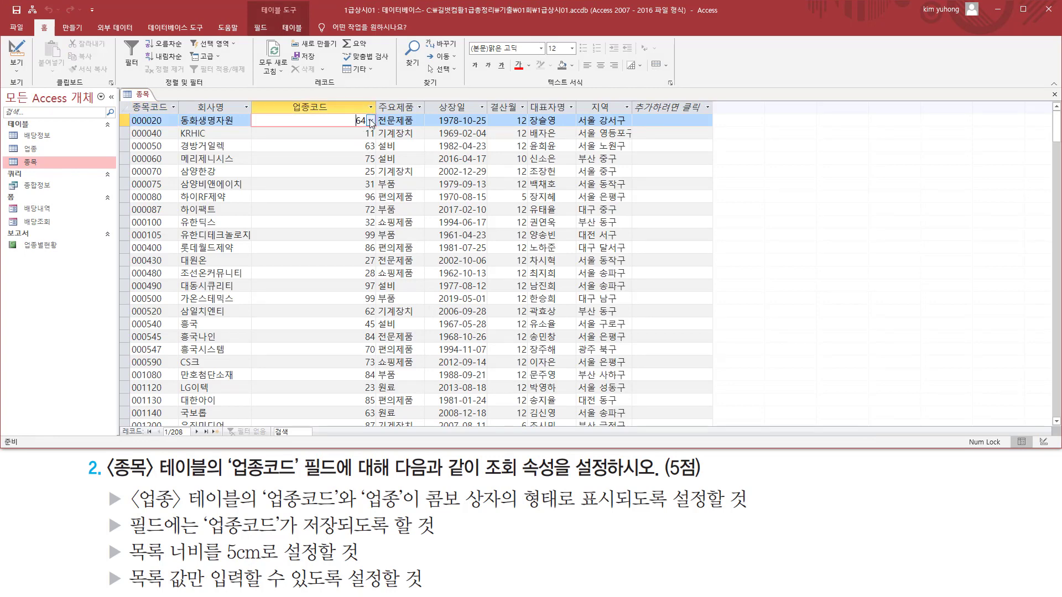
pyautogui.hotkey('ctrl', 'shift', 'd')
pyautogui.moveTo(363, 109); pyautogui.dragTo(382, 128)
pyautogui.press('Escape')
pyautogui.click(370, 121)
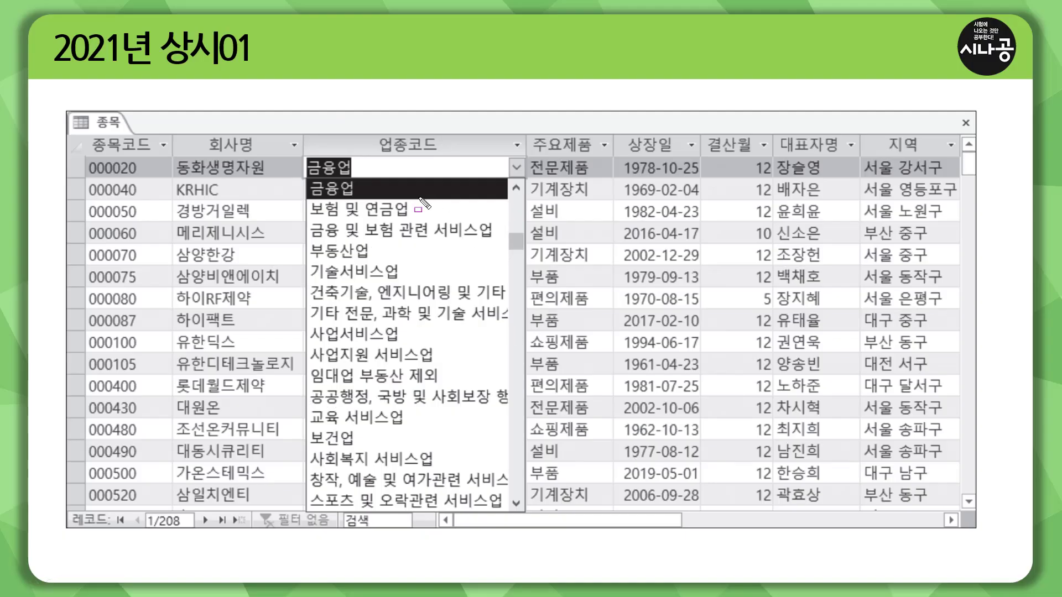
pyautogui.moveTo(374, 129); pyautogui.dragTo(452, 153)
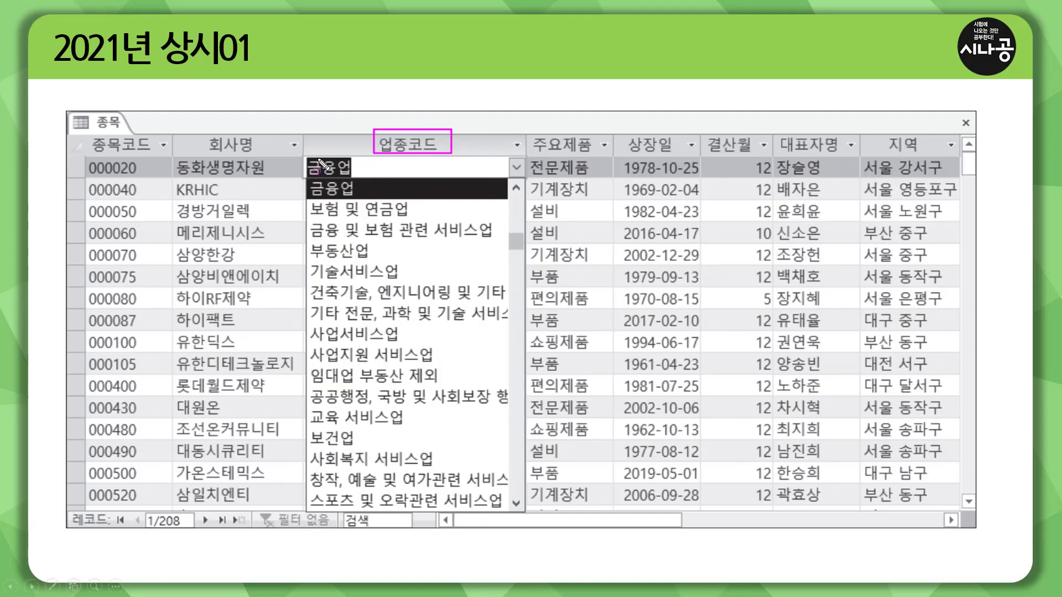
pyautogui.moveTo(303, 155)
pyautogui.mouseDown()
pyautogui.moveTo(326, 179)
pyautogui.moveTo(531, 191)
pyautogui.moveTo(529, 178)
pyautogui.mouseUp()
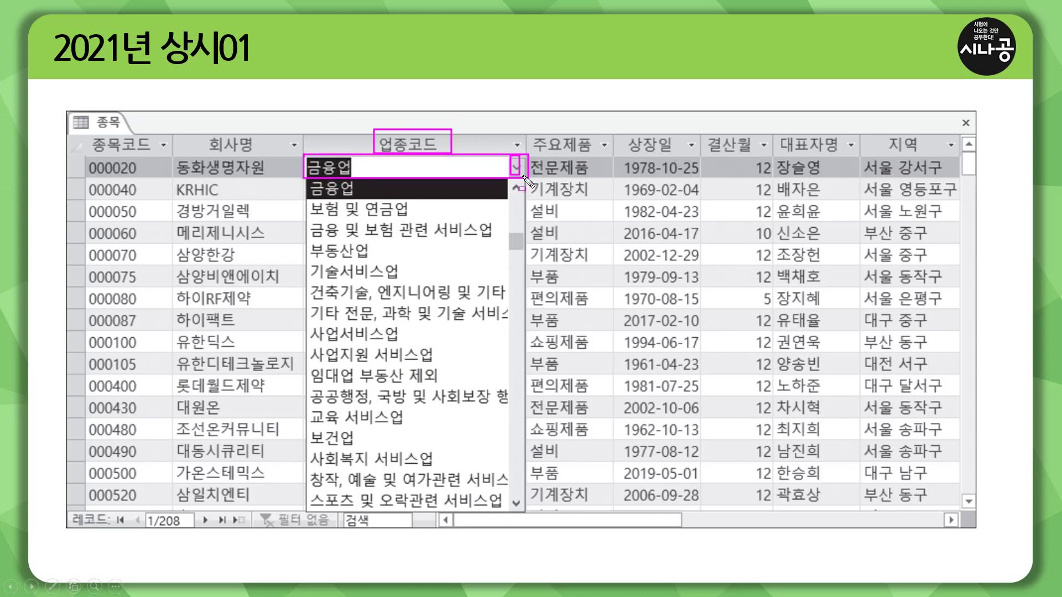
pyautogui.moveTo(304, 181)
pyautogui.mouseDown()
pyautogui.moveTo(311, 214)
pyautogui.moveTo(462, 467)
pyautogui.moveTo(532, 531)
pyautogui.moveTo(526, 509)
pyautogui.mouseUp()
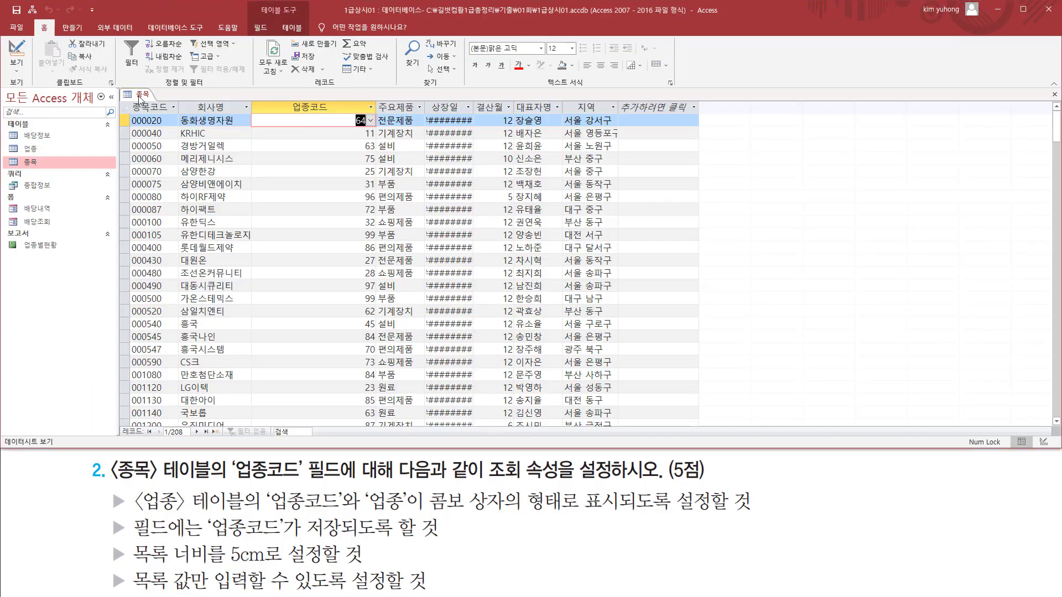
# Return the 종목 table to design view and set the 업종코드 lookup's column widths (열 너비) to 0cm;5cm.
pyautogui.rightClick(141, 98)
pyautogui.click(167, 148)
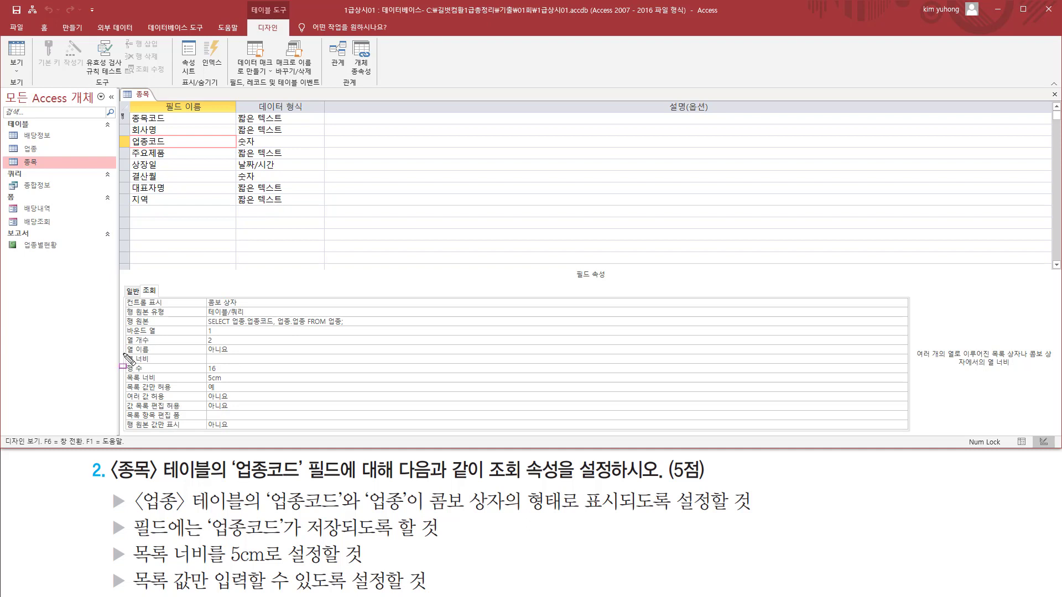
pyautogui.moveTo(123, 353); pyautogui.dragTo(301, 367)
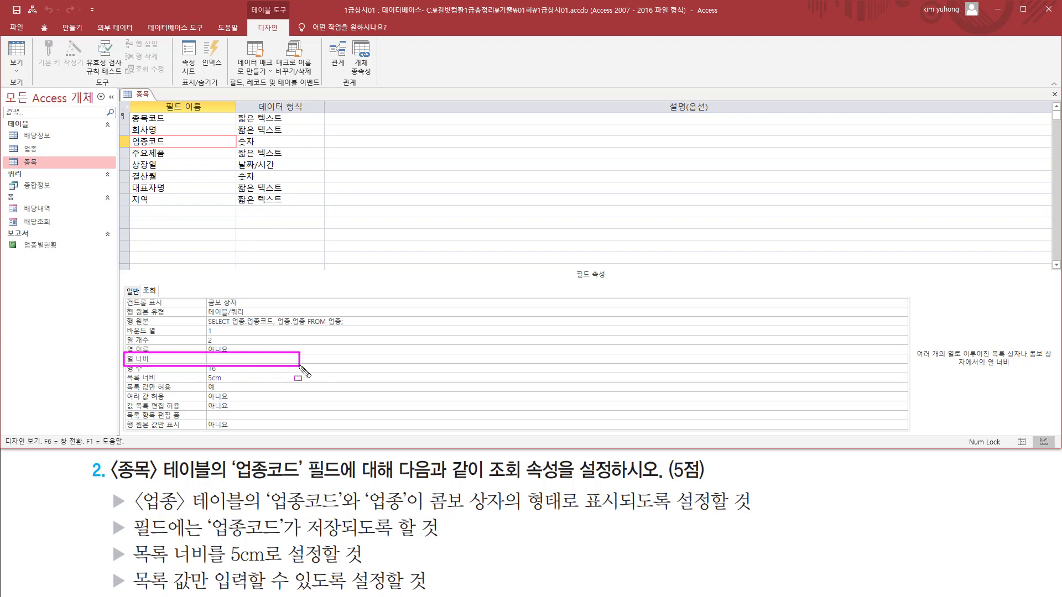
pyautogui.press('Escape')
pyautogui.click(225, 360)
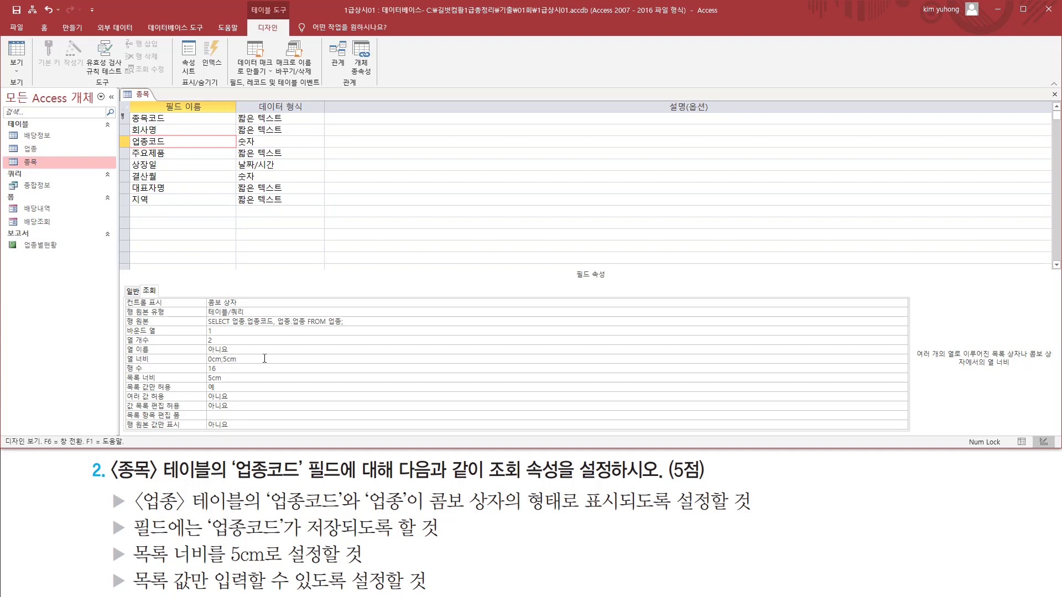
pyautogui.moveTo(264, 359); pyautogui.dragTo(112, 360)
pyautogui.hotkey('ctrl', '2')
pyautogui.moveTo(221, 365); pyautogui.dragTo(238, 365)
pyautogui.moveTo(129, 537)
pyautogui.mouseDown()
pyautogui.moveTo(214, 567)
pyautogui.moveTo(326, 566)
pyautogui.mouseUp()
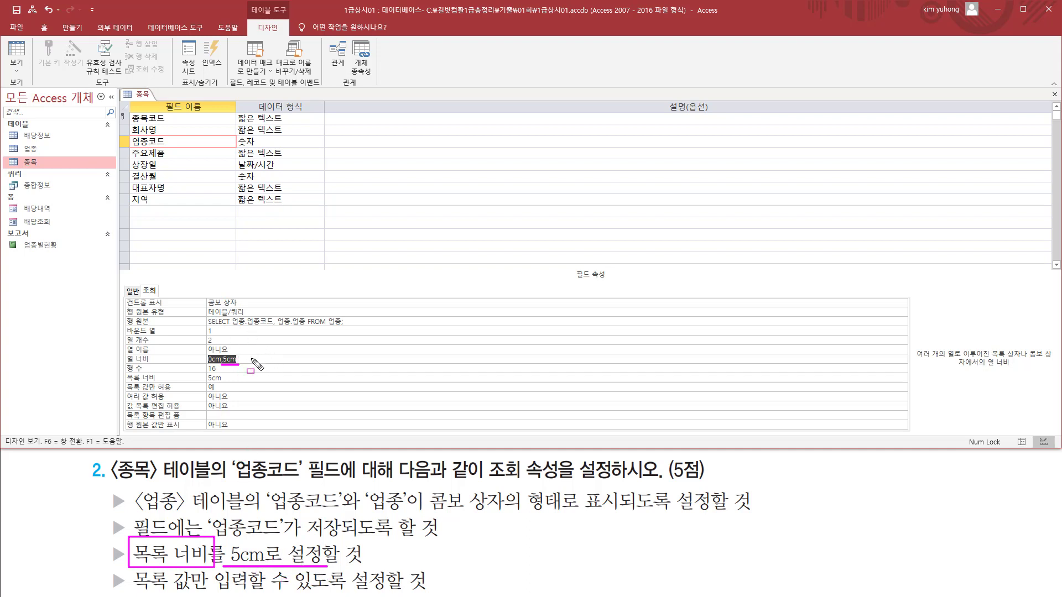
pyautogui.moveTo(206, 381); pyautogui.dragTo(222, 381)
pyautogui.moveTo(233, 327); pyautogui.dragTo(270, 328)
pyautogui.moveTo(203, 351); pyautogui.dragTo(221, 365)
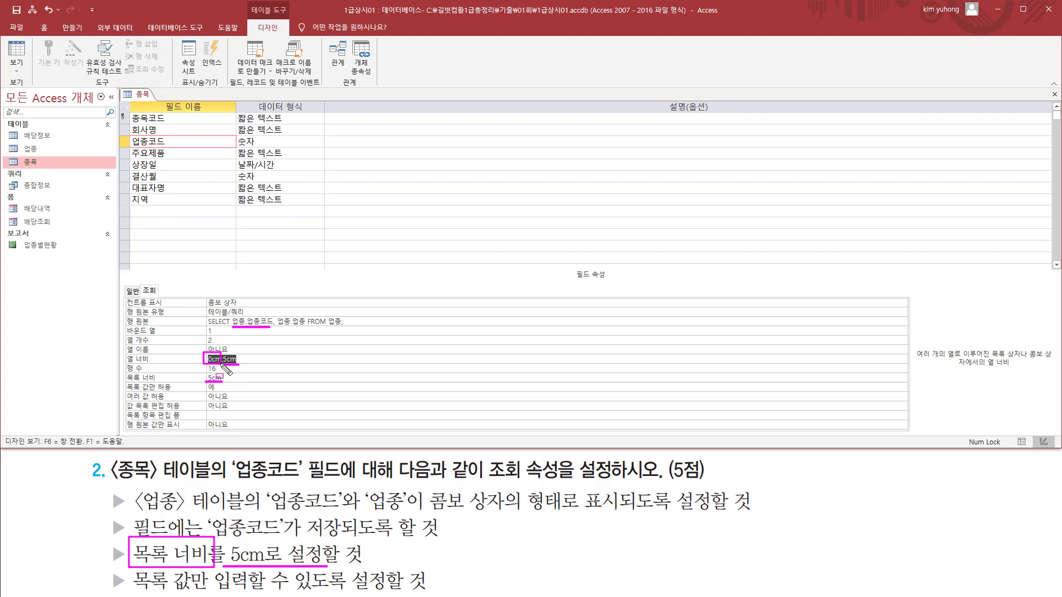
pyautogui.press('Escape')
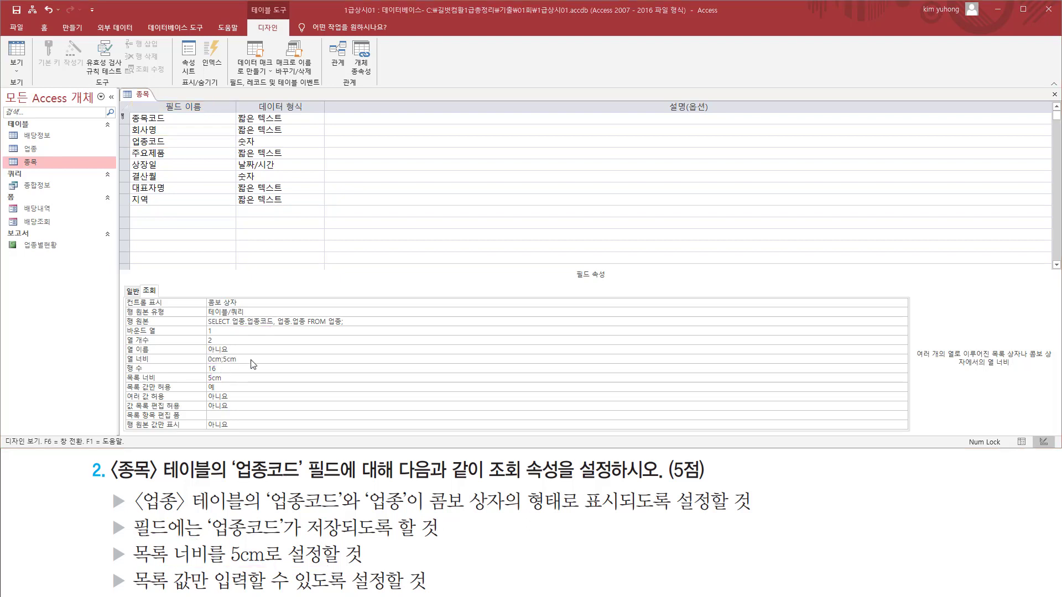
pyautogui.click(254, 360)
pyautogui.hotkey('ctrl', '2')
pyautogui.moveTo(109, 491); pyautogui.dragTo(128, 592)
pyautogui.moveTo(121, 350); pyautogui.dragTo(255, 368)
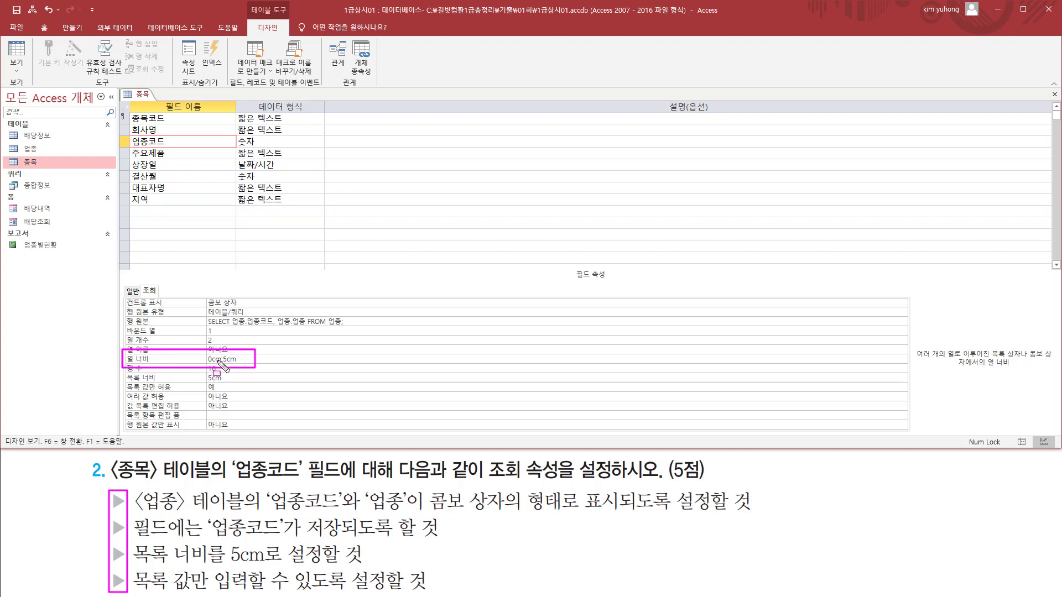
pyautogui.press('Escape')
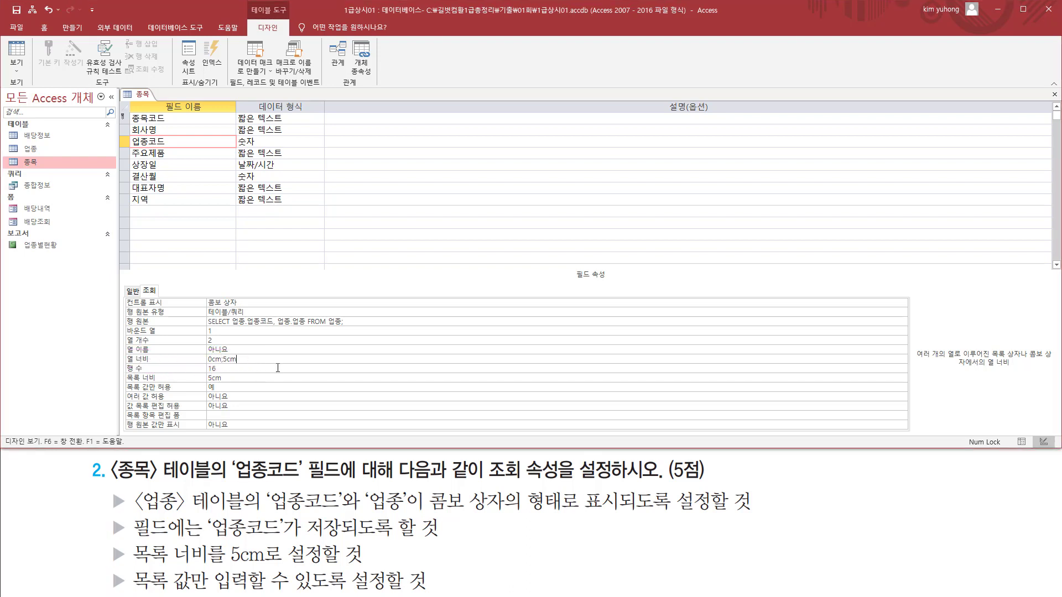
# Save and close the 종목 table design, then reopen the table to check the 업종코드 combo box list in the first record.
pyautogui.click(1056, 95)
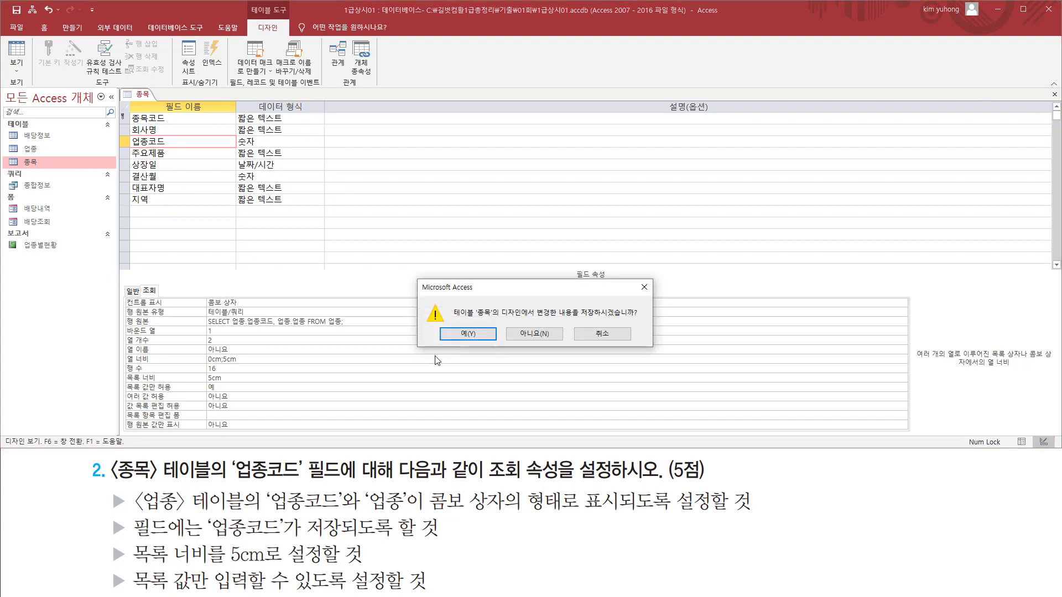
pyautogui.click(468, 334)
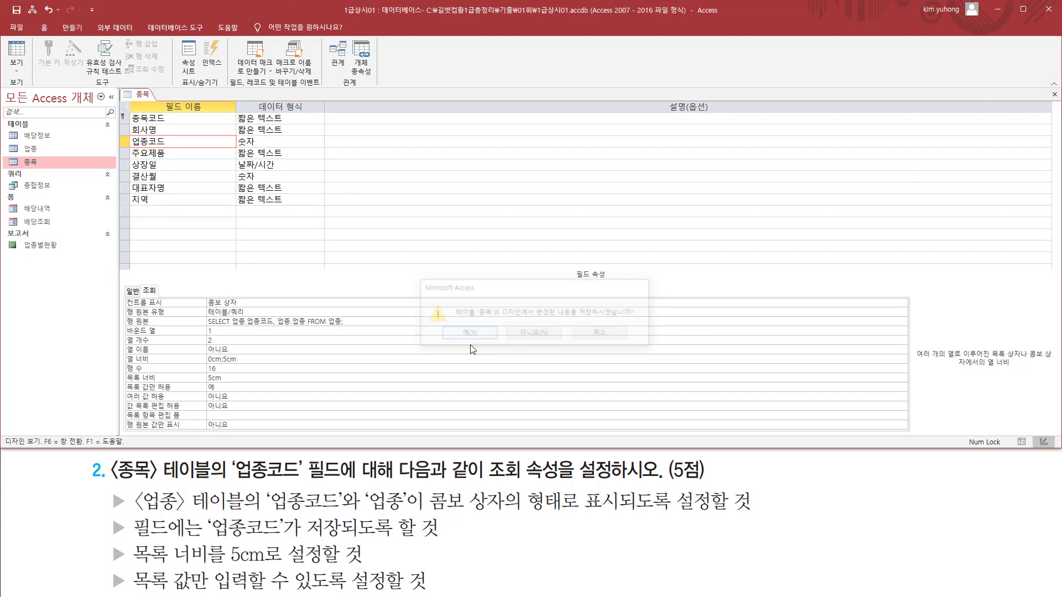
pyautogui.doubleClick(32, 162)
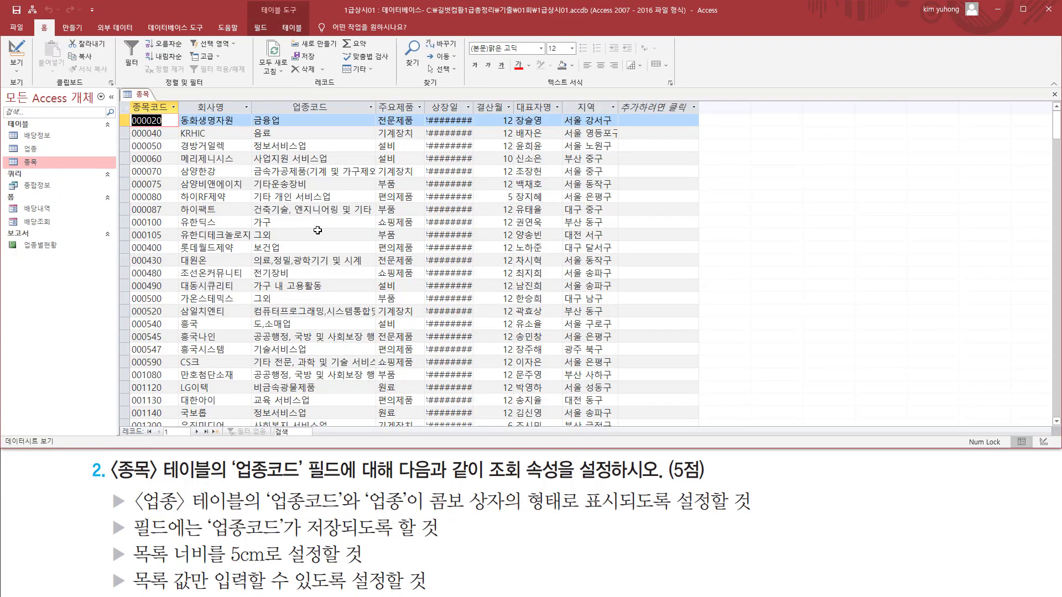
pyautogui.click(343, 121)
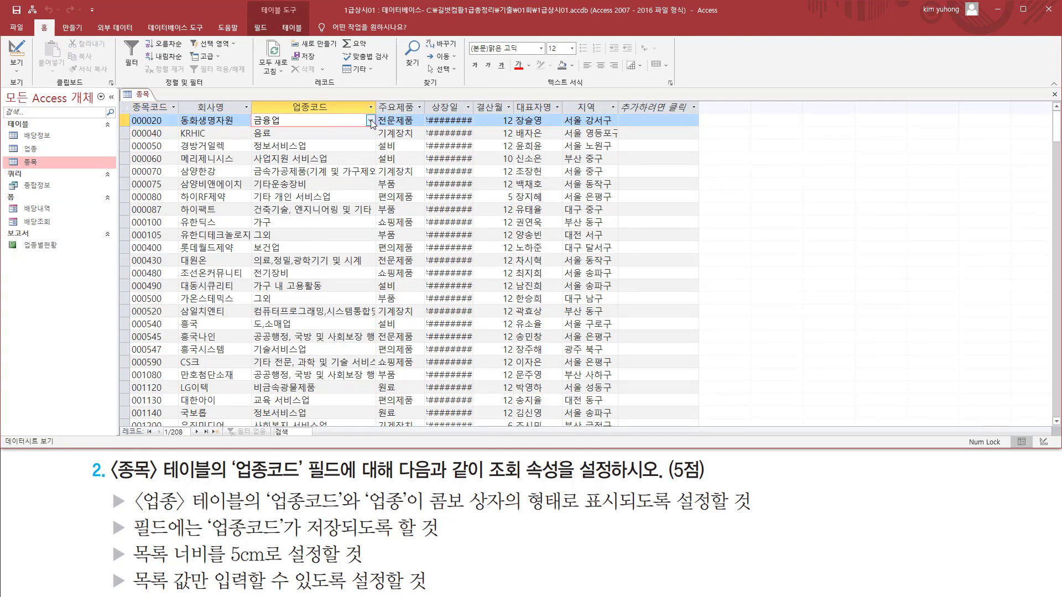
pyautogui.click(370, 121)
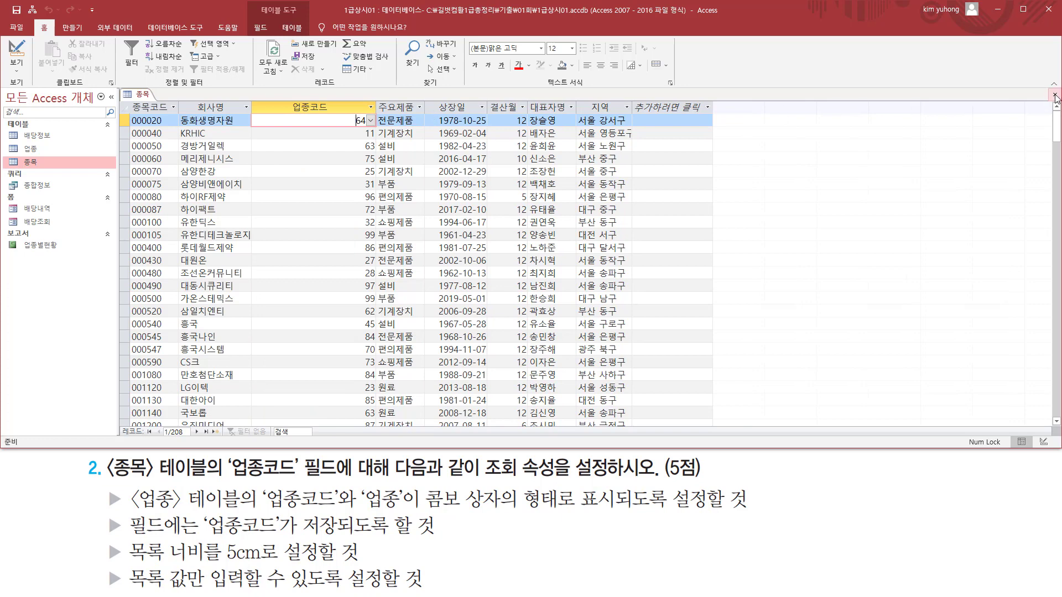
pyautogui.click(1055, 95)
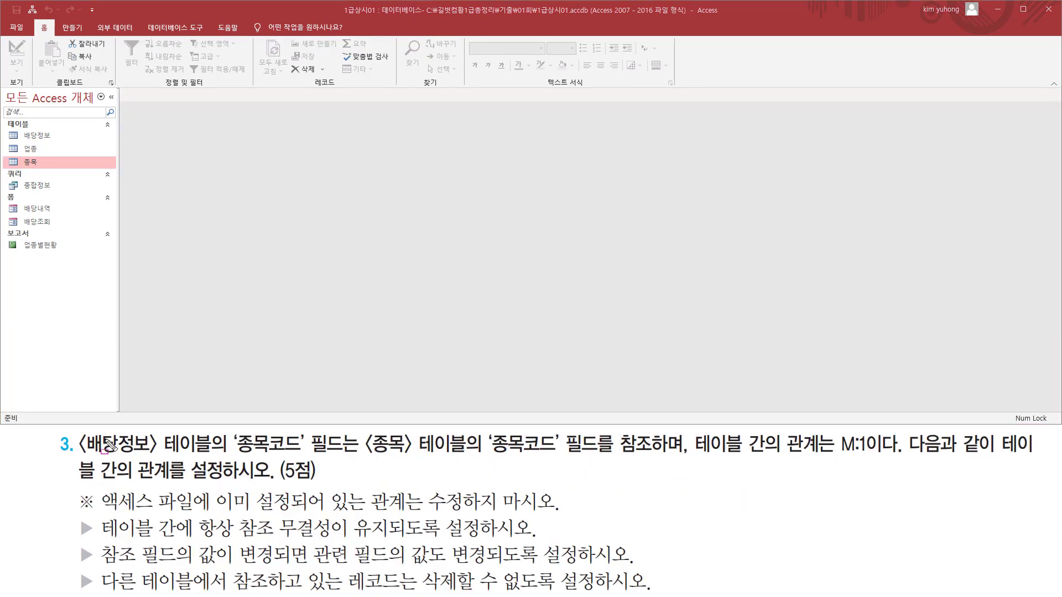
pyautogui.moveTo(78, 457)
pyautogui.mouseDown()
pyautogui.moveTo(213, 456)
pyautogui.moveTo(145, 438)
pyautogui.moveTo(211, 437)
pyautogui.mouseUp()
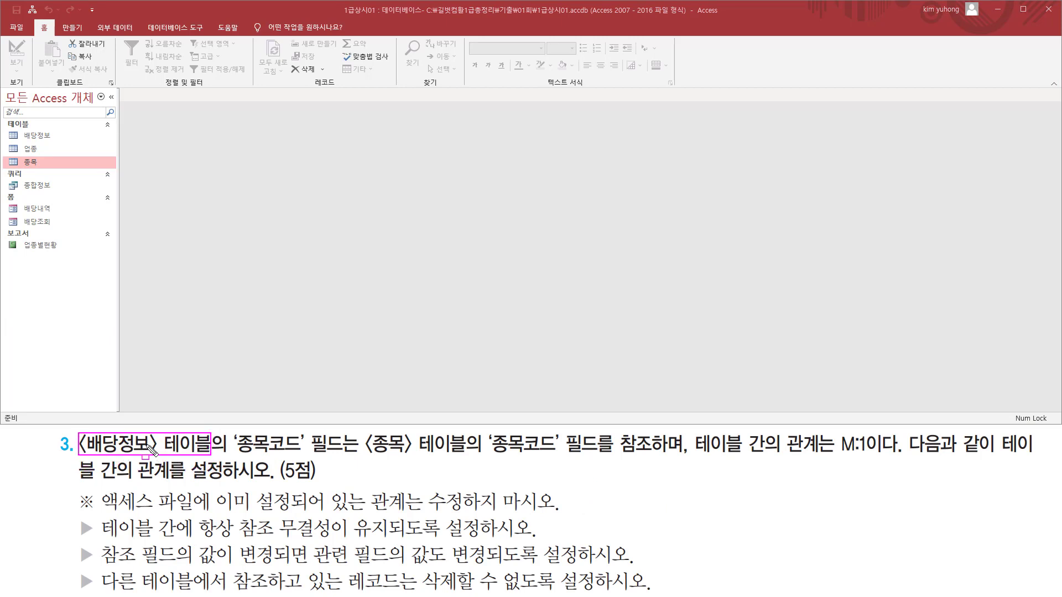
pyautogui.moveTo(235, 458); pyautogui.dragTo(294, 457)
pyautogui.moveTo(368, 430)
pyautogui.mouseDown()
pyautogui.moveTo(466, 459)
pyautogui.moveTo(559, 457)
pyautogui.mouseUp()
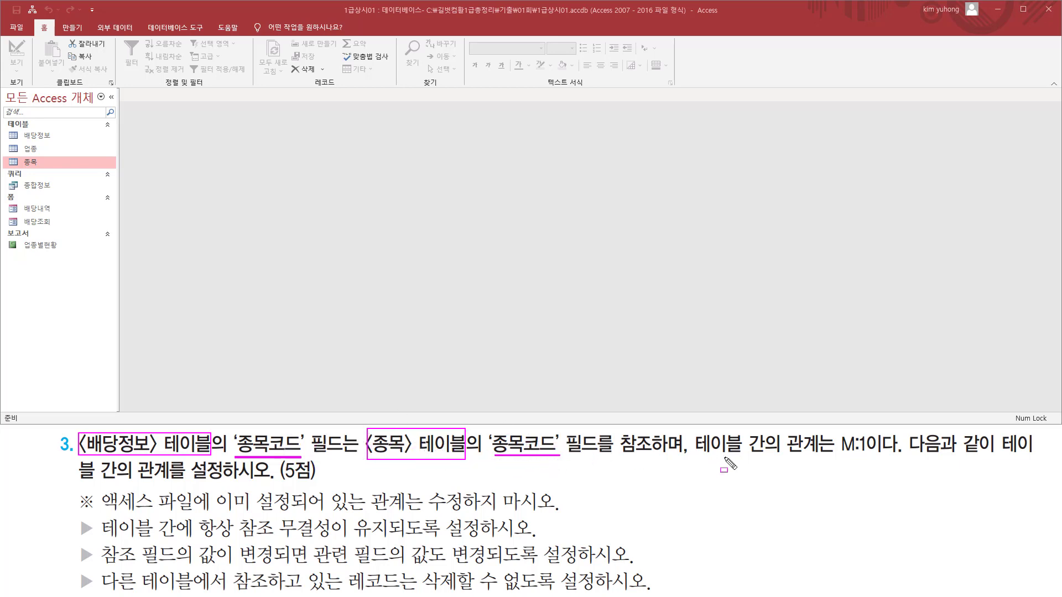
pyautogui.moveTo(696, 457); pyautogui.dragTo(888, 458)
pyautogui.moveTo(142, 479)
pyautogui.mouseDown()
pyautogui.moveTo(177, 458)
pyautogui.moveTo(178, 486)
pyautogui.moveTo(326, 489)
pyautogui.mouseUp()
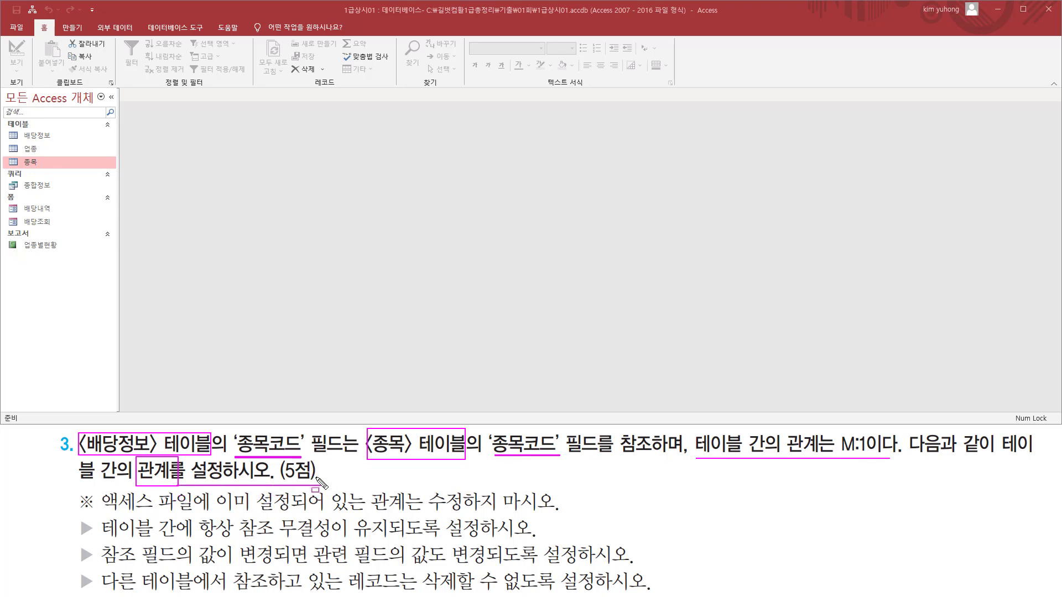
pyautogui.press('Escape')
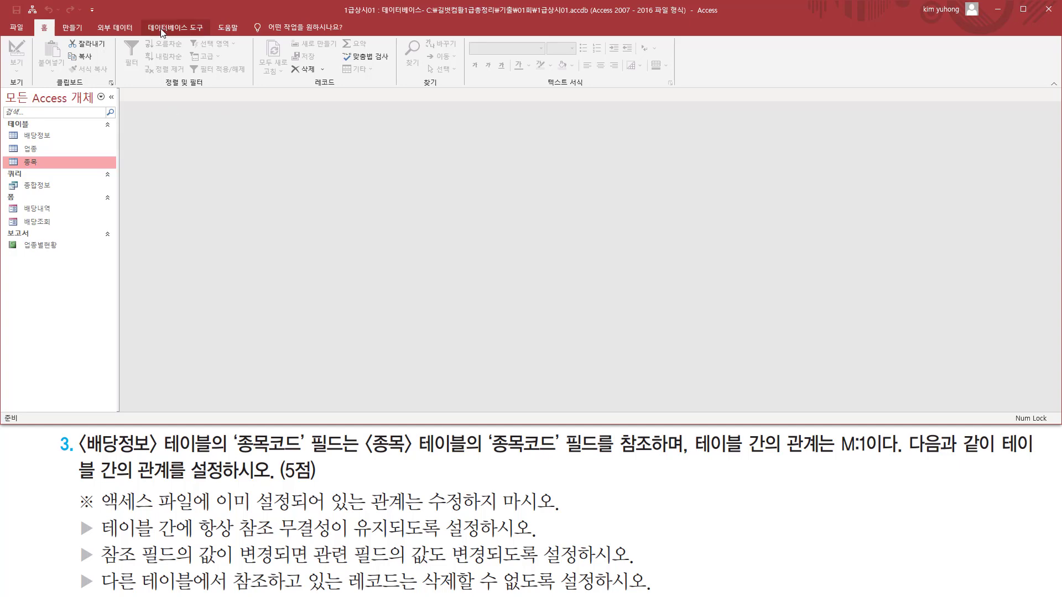
pyautogui.hotkey('ctrl', '2')
pyautogui.moveTo(143, 20); pyautogui.dragTo(208, 38)
pyautogui.press('Escape')
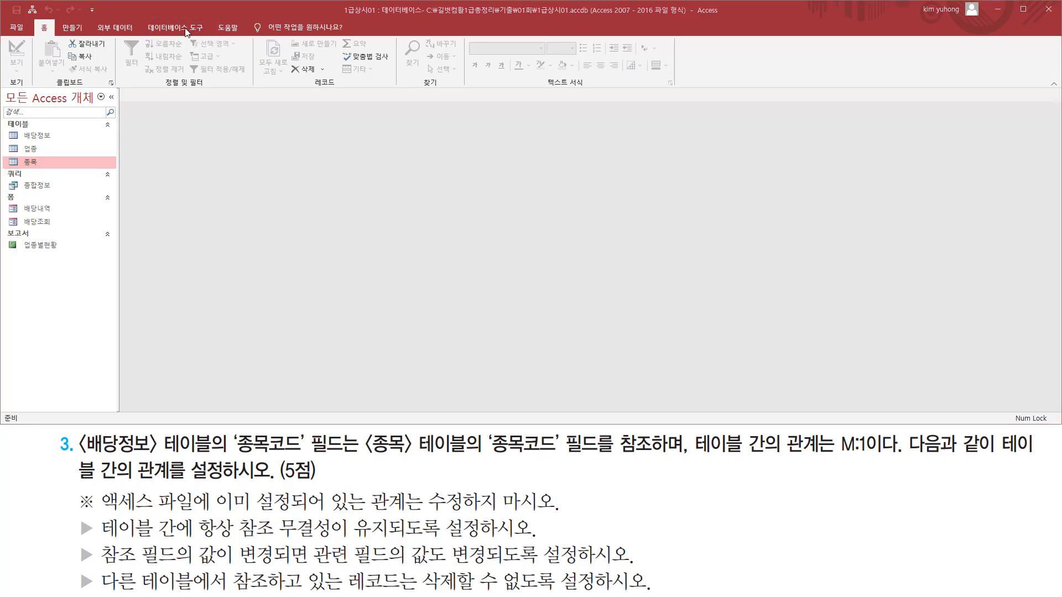
# Open the database's relationships (관계) window.
pyautogui.click(186, 30)
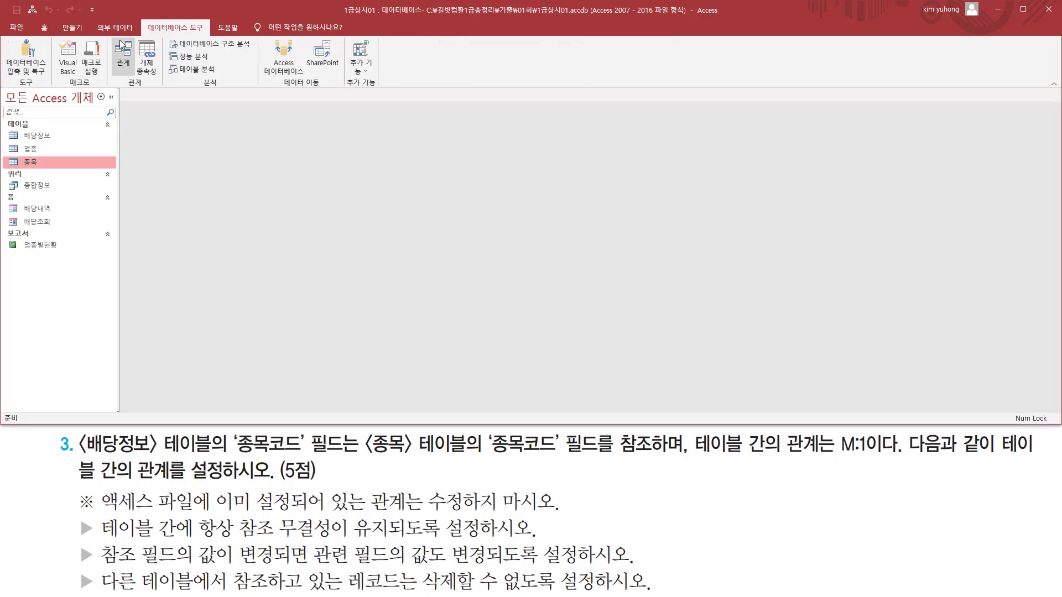
pyautogui.hotkey('ctrl', '2')
pyautogui.moveTo(111, 35); pyautogui.dragTo(136, 75)
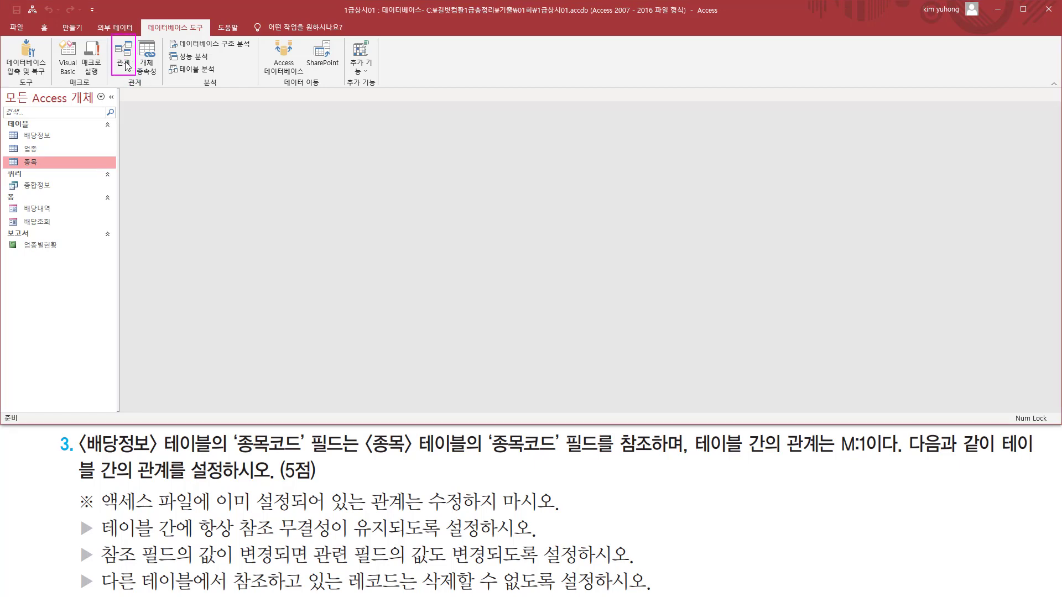
pyautogui.press('Escape')
pyautogui.click(126, 62)
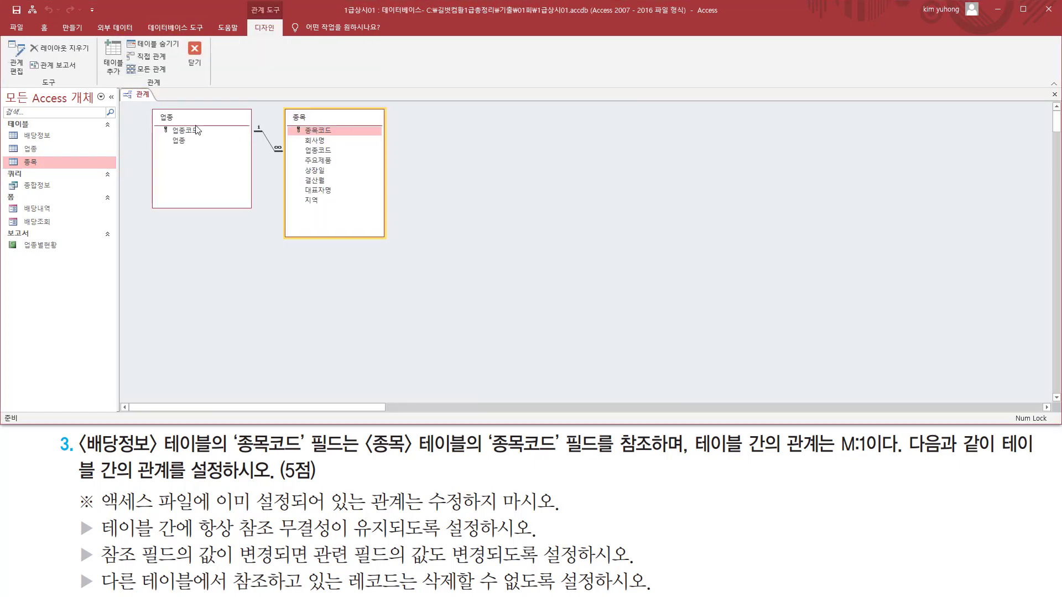
pyautogui.hotkey('ctrl', '2')
pyautogui.moveTo(143, 102)
pyautogui.mouseDown()
pyautogui.moveTo(379, 271)
pyautogui.moveTo(403, 257)
pyautogui.mouseUp()
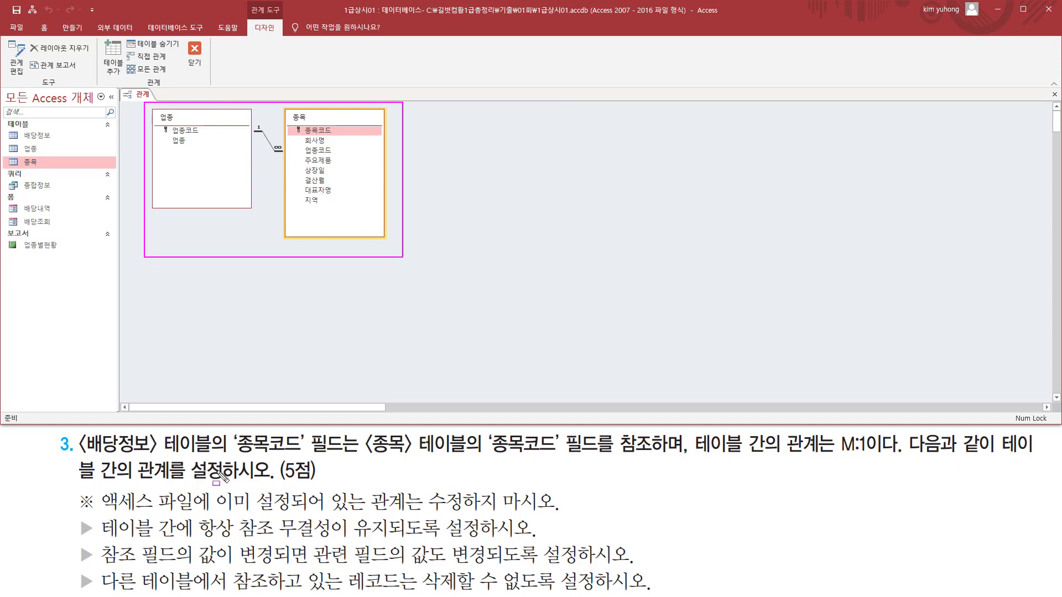
pyautogui.moveTo(103, 513)
pyautogui.mouseDown()
pyautogui.moveTo(209, 513)
pyautogui.moveTo(215, 487)
pyautogui.moveTo(217, 508)
pyautogui.moveTo(552, 517)
pyautogui.mouseUp()
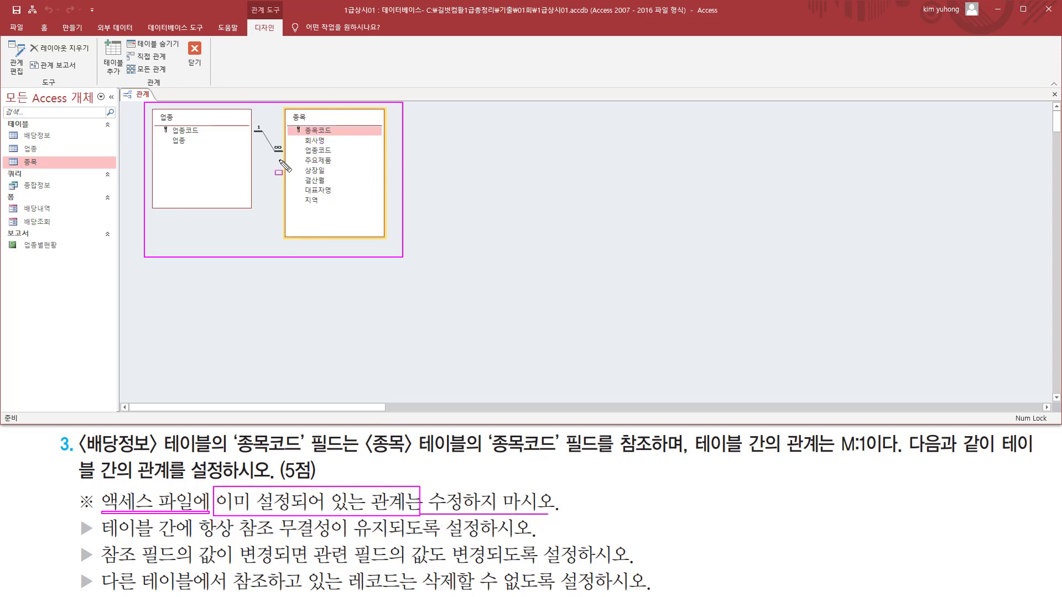
pyautogui.moveTo(157, 108); pyautogui.dragTo(186, 126)
pyautogui.moveTo(285, 109); pyautogui.dragTo(315, 126)
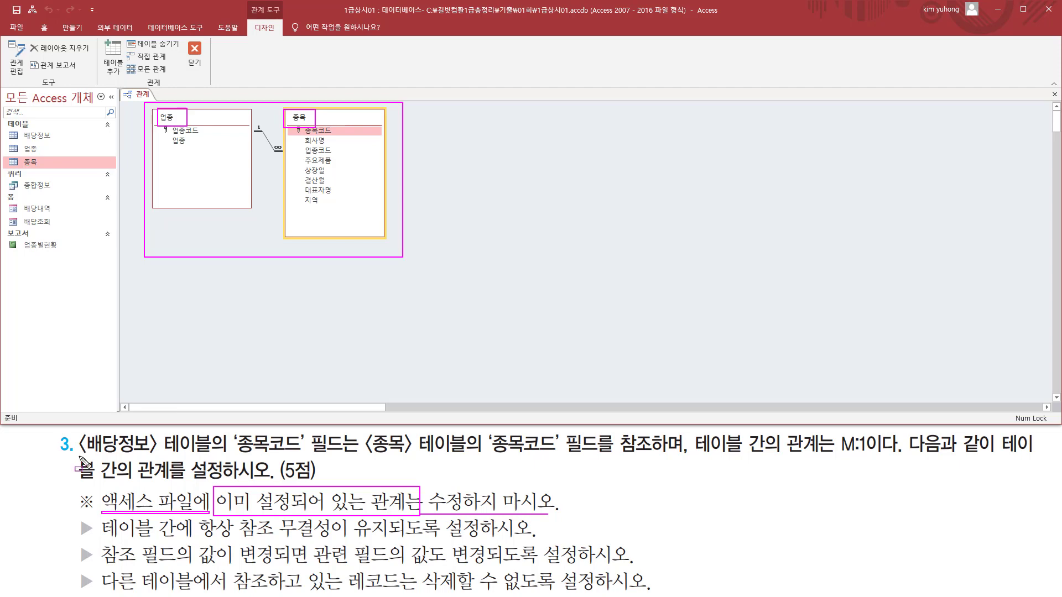
pyautogui.moveTo(82, 458)
pyautogui.mouseDown()
pyautogui.moveTo(158, 462)
pyautogui.moveTo(166, 440)
pyautogui.moveTo(216, 437)
pyautogui.mouseUp()
pyautogui.moveTo(363, 429); pyautogui.dragTo(467, 459)
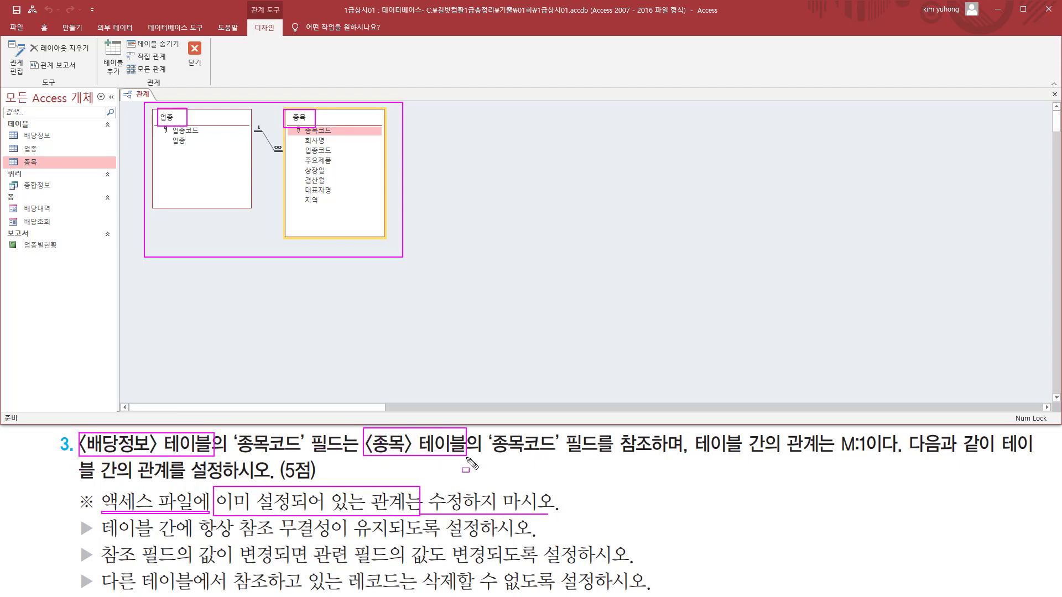
pyautogui.moveTo(284, 105); pyautogui.dragTo(400, 256)
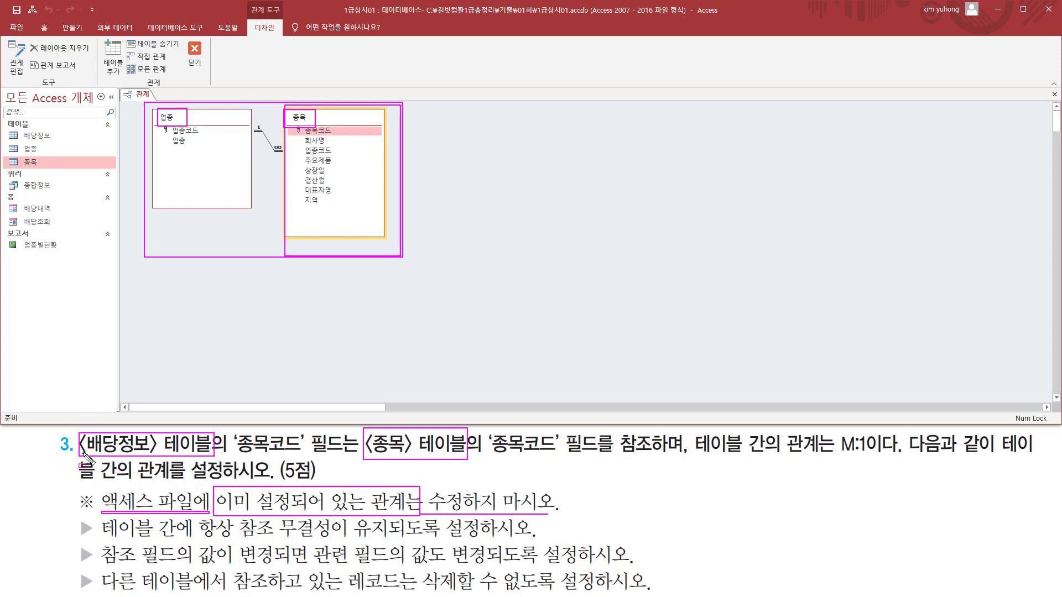
pyautogui.moveTo(83, 454); pyautogui.dragTo(150, 454)
pyautogui.moveTo(424, 123); pyautogui.dragTo(595, 294)
pyautogui.press('Escape')
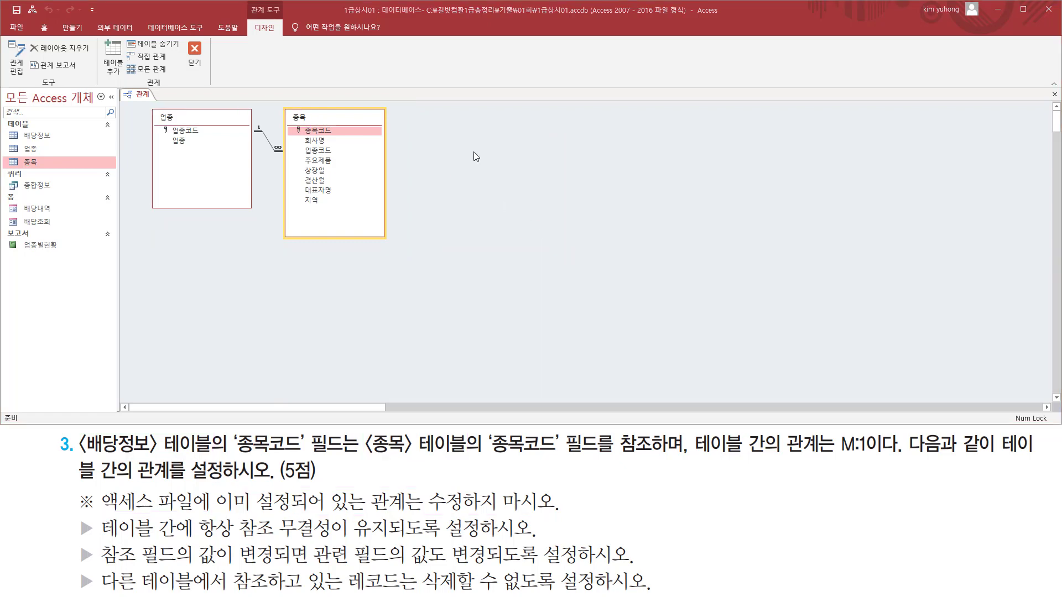
# Add the 배당정보 table to the relationships layout and close the 테이블 표시 dialog.
pyautogui.rightClick(440, 120)
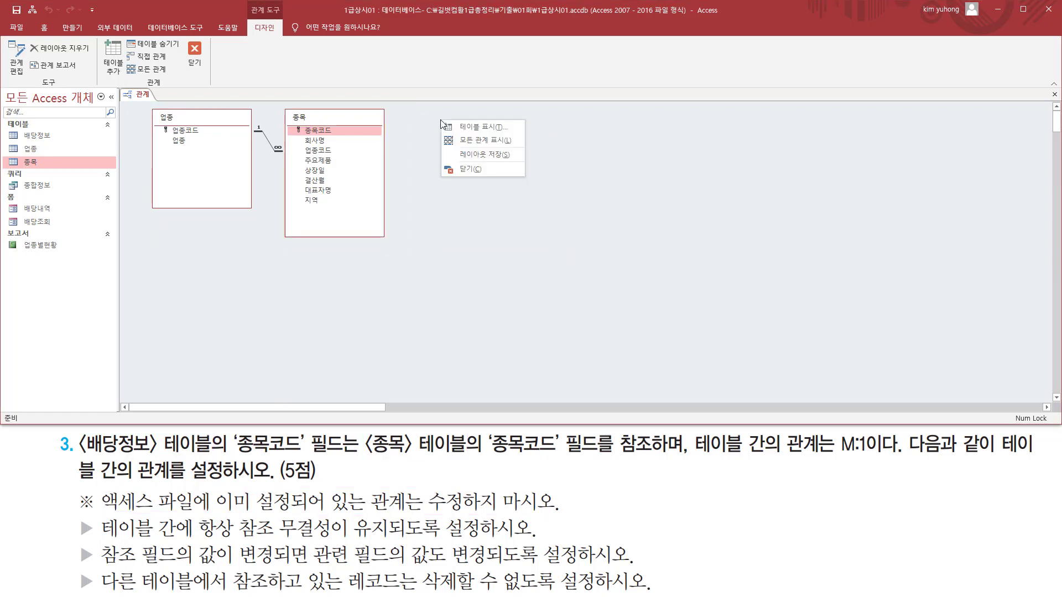
pyautogui.click(469, 128)
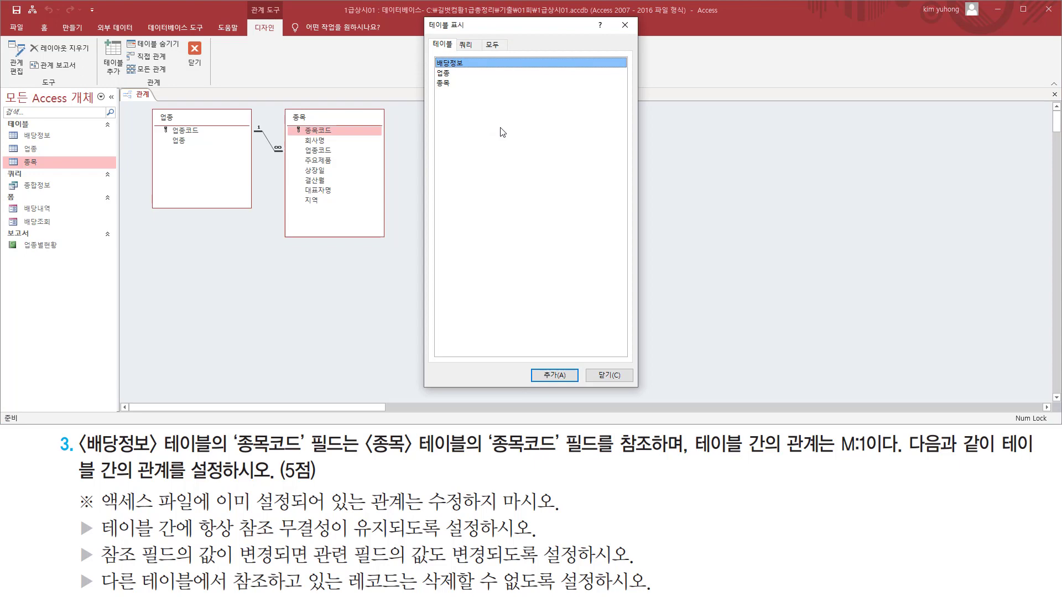
pyautogui.doubleClick(461, 64)
pyautogui.moveTo(501, 26); pyautogui.dragTo(661, 26)
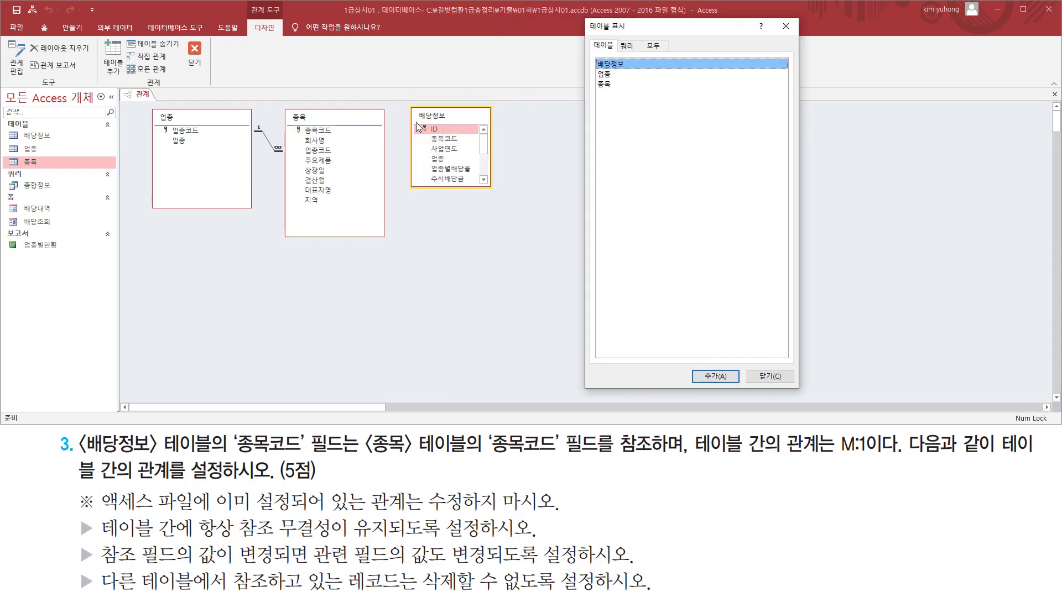
pyautogui.moveTo(400, 102); pyautogui.dragTo(508, 195)
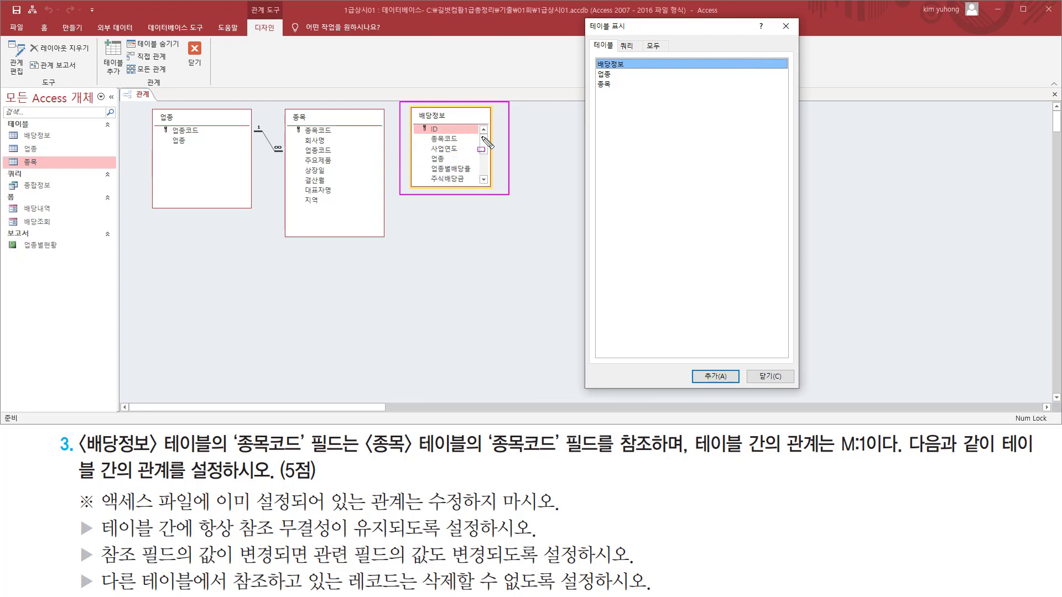
pyautogui.click(786, 26)
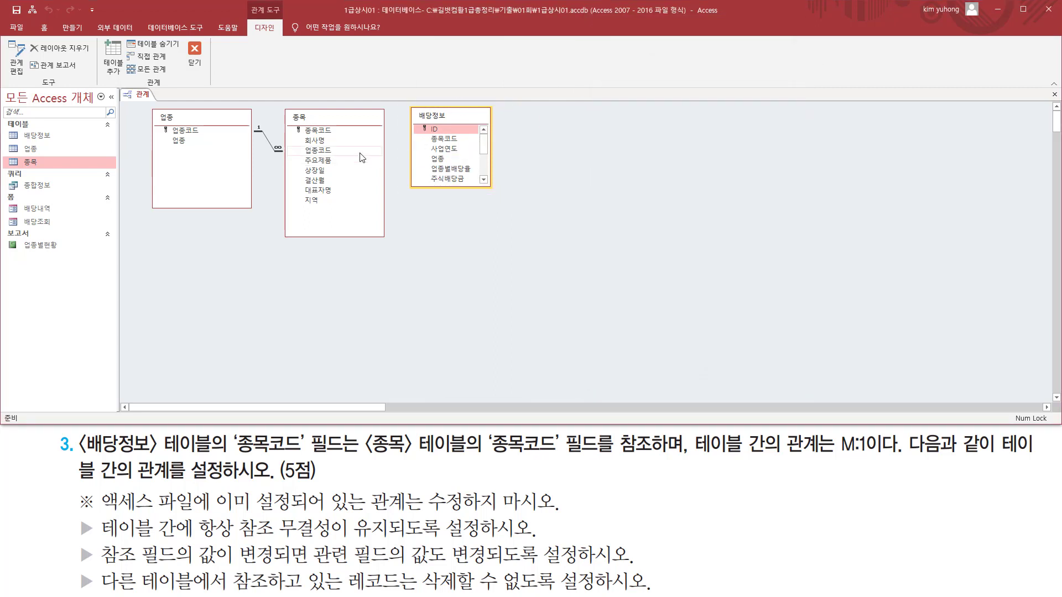
# Link the 종목코드 field of 종목 to the 종목코드 field of 배당정보.
pyautogui.moveTo(299, 124); pyautogui.dragTo(330, 134)
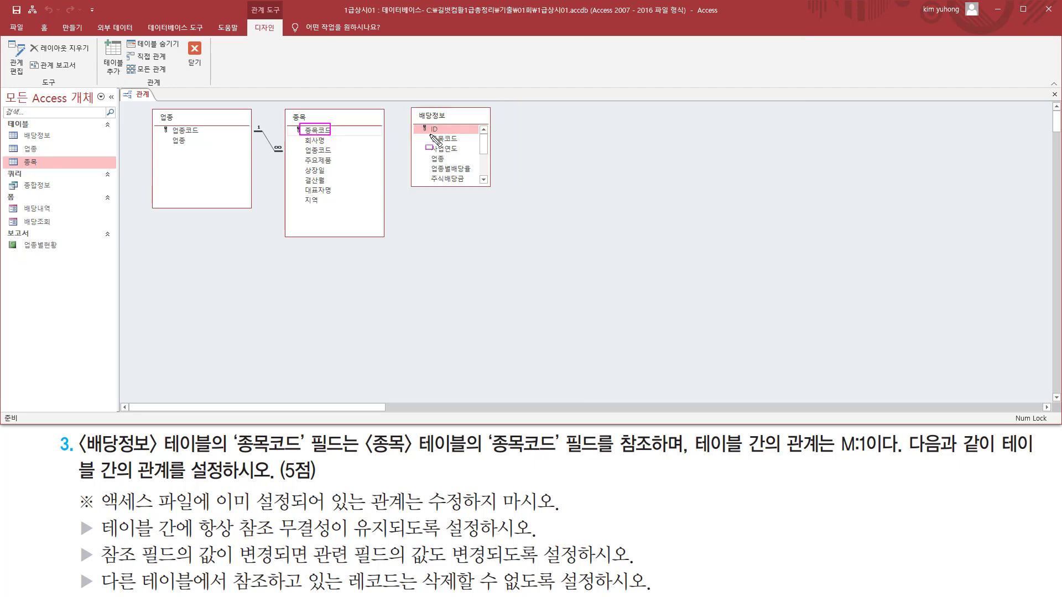
pyautogui.click(313, 133)
pyautogui.moveTo(314, 133)
pyautogui.mouseDown()
pyautogui.moveTo(451, 140)
pyautogui.moveTo(444, 133)
pyautogui.moveTo(472, 150)
pyautogui.moveTo(529, 131)
pyautogui.moveTo(543, 150)
pyautogui.moveTo(534, 148)
pyautogui.mouseUp()
pyautogui.hotkey('ctrl', 'shift', 'd')
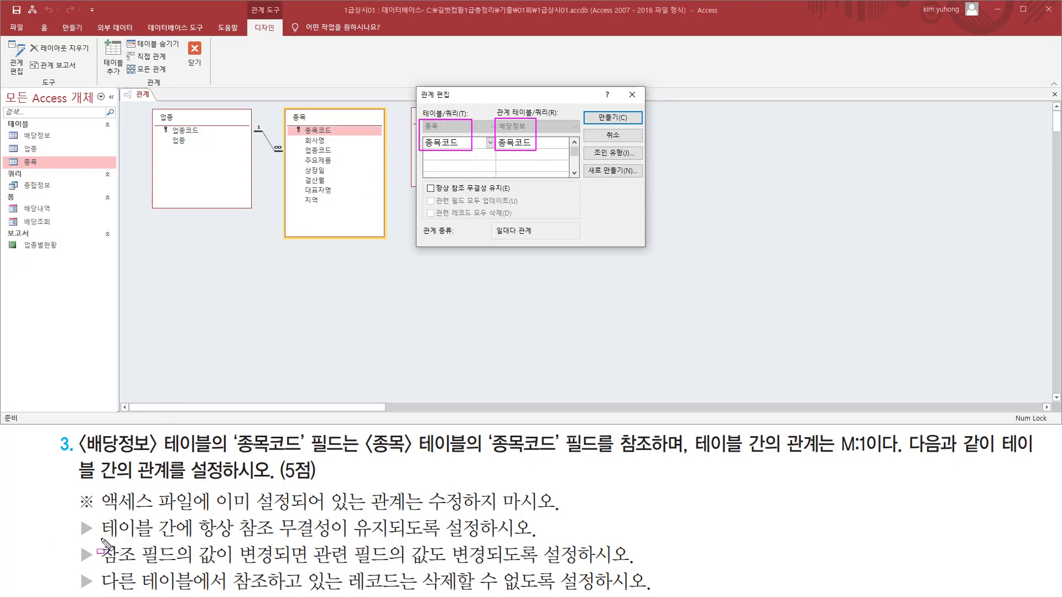
# Enforce referential integrity (항상 참조 무결성 유지) and enable cascading updates of related fields (관련 필드 모두 업데이트) for the relationship.
pyautogui.moveTo(102, 537); pyautogui.dragTo(481, 541)
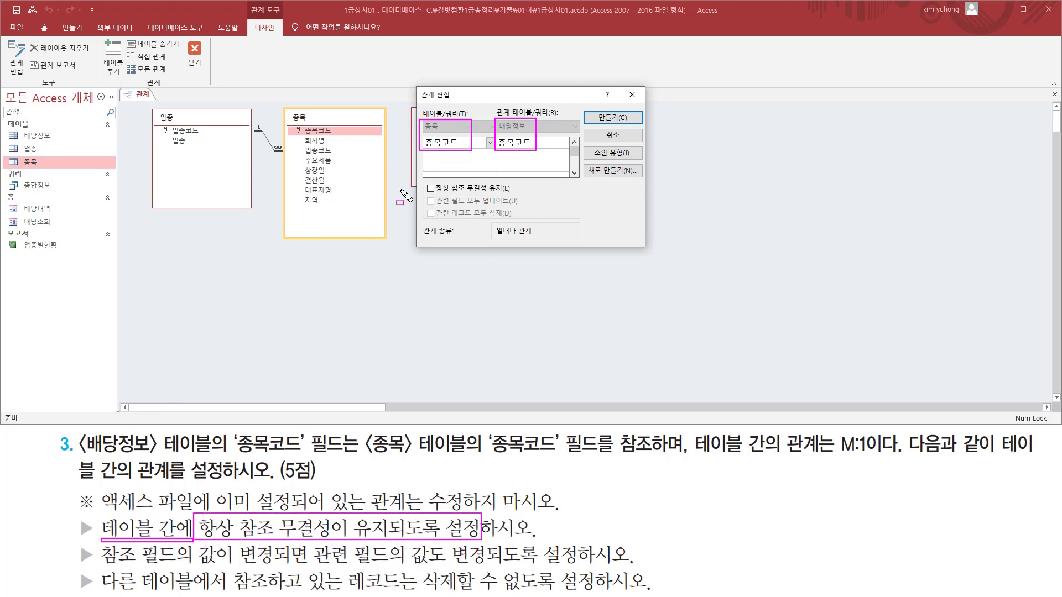
pyautogui.moveTo(422, 193); pyautogui.dragTo(520, 193)
pyautogui.click(430, 188)
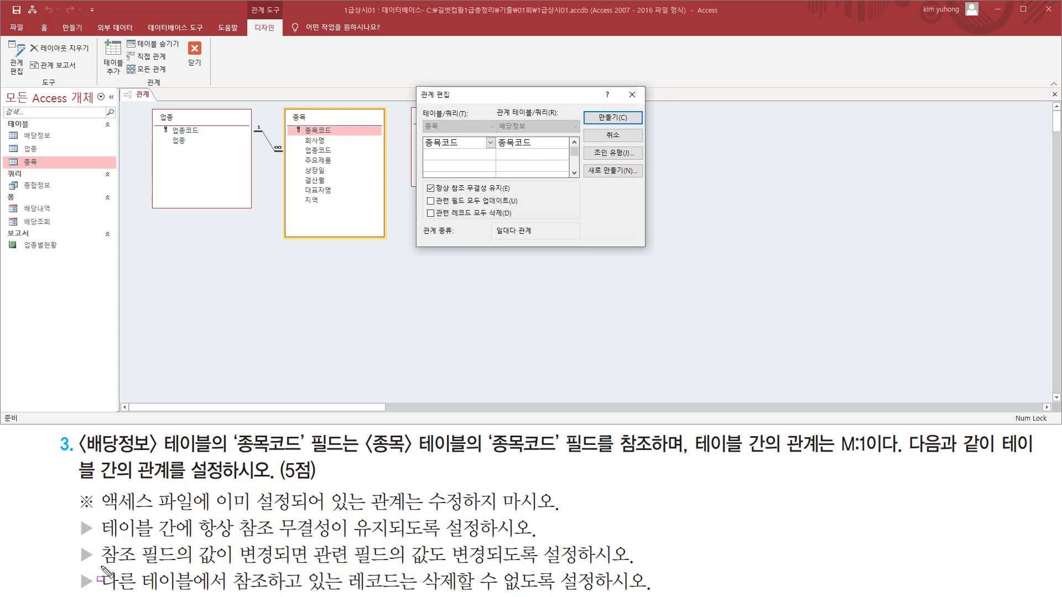
pyautogui.moveTo(101, 565); pyautogui.dragTo(617, 565)
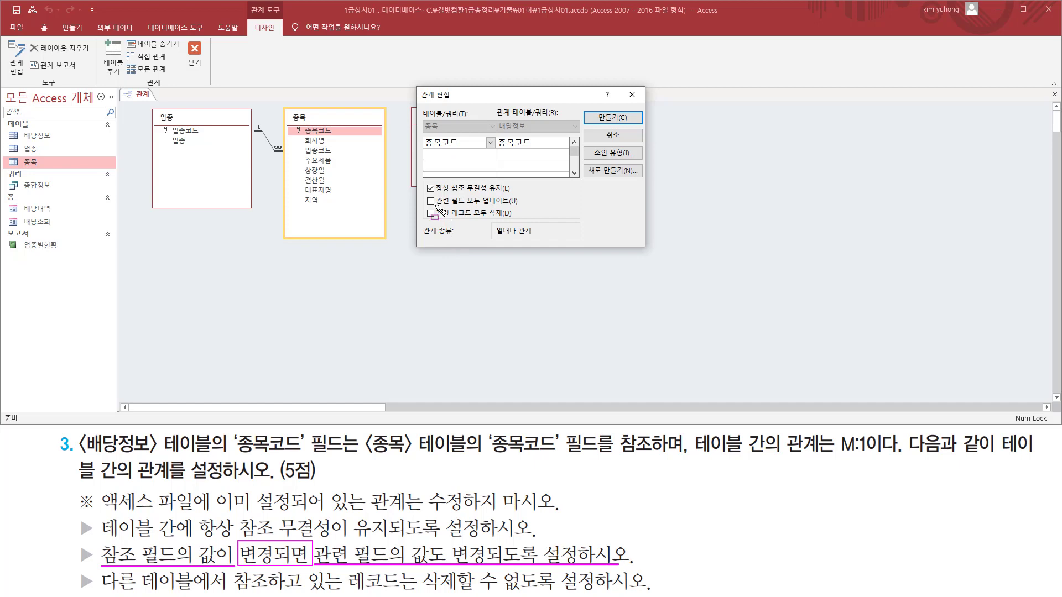
pyautogui.moveTo(433, 207); pyautogui.dragTo(527, 204)
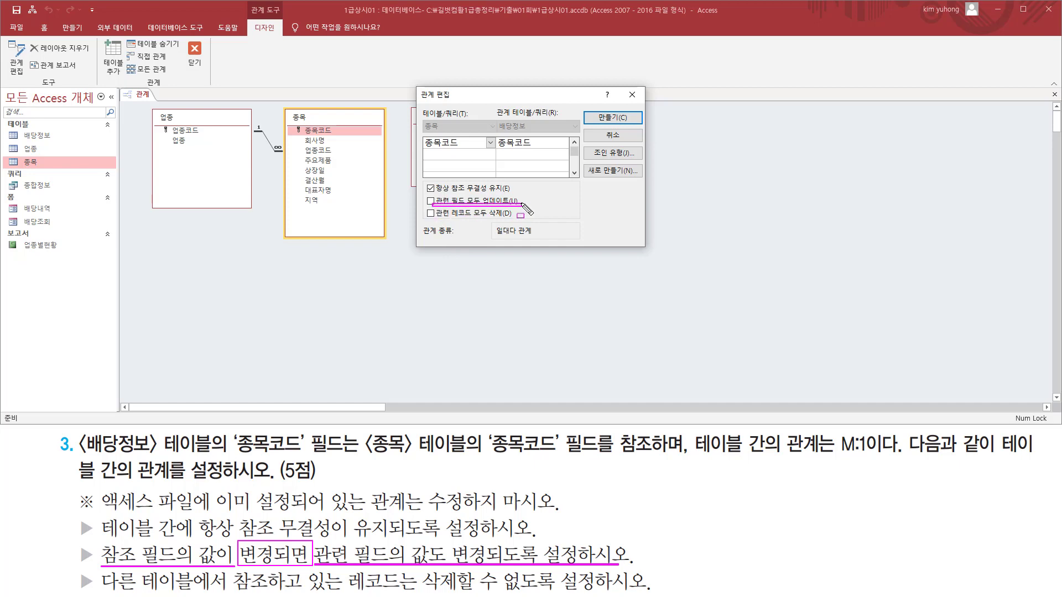
pyautogui.press('Escape')
pyautogui.click(437, 205)
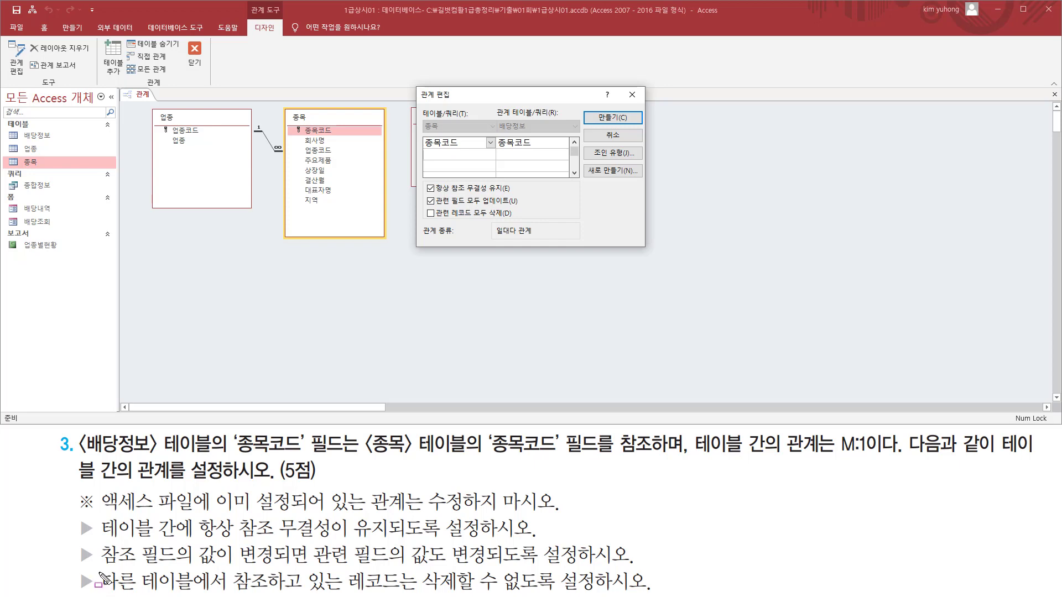
# Create the relationship between 종목 and 배당정보 without cascading deletion of related records (관련 레코드 모두 삭제).
pyautogui.moveTo(114, 592); pyautogui.dragTo(652, 594)
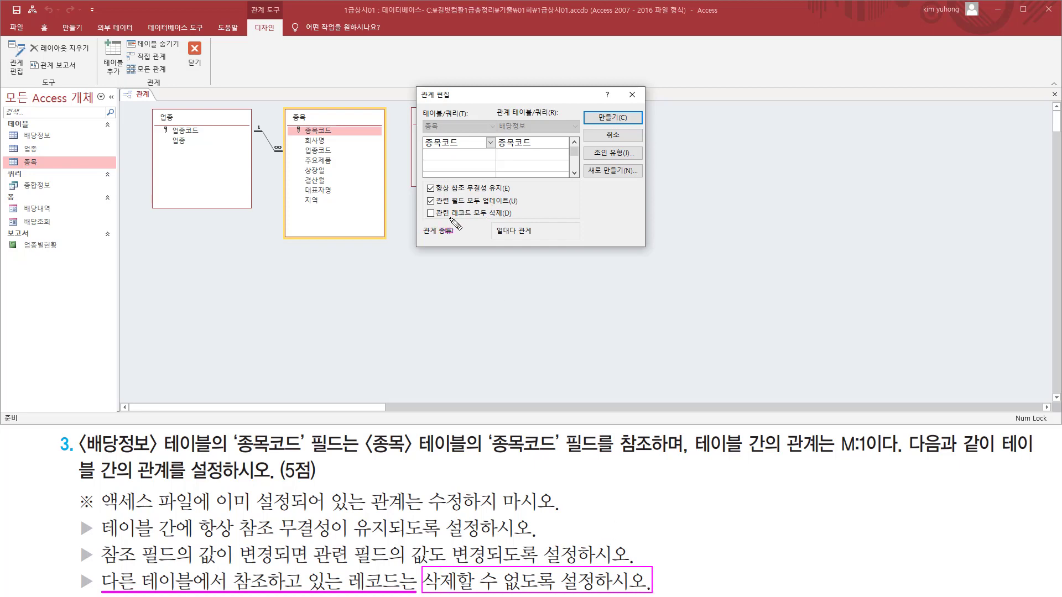
pyautogui.moveTo(475, 217); pyautogui.dragTo(507, 218)
pyautogui.press('Escape')
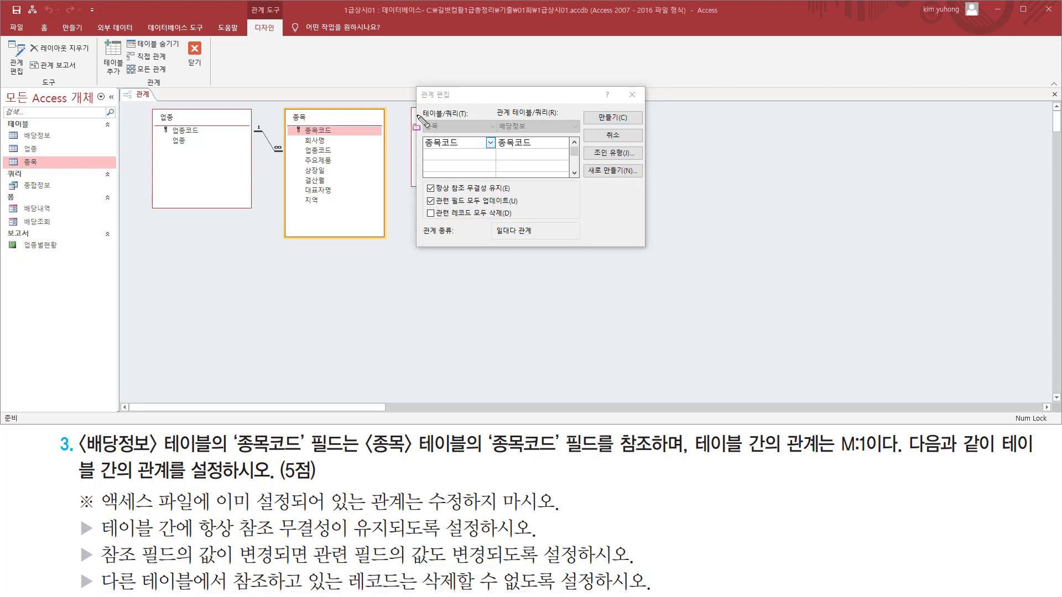
pyautogui.moveTo(418, 180); pyautogui.dragTo(522, 207)
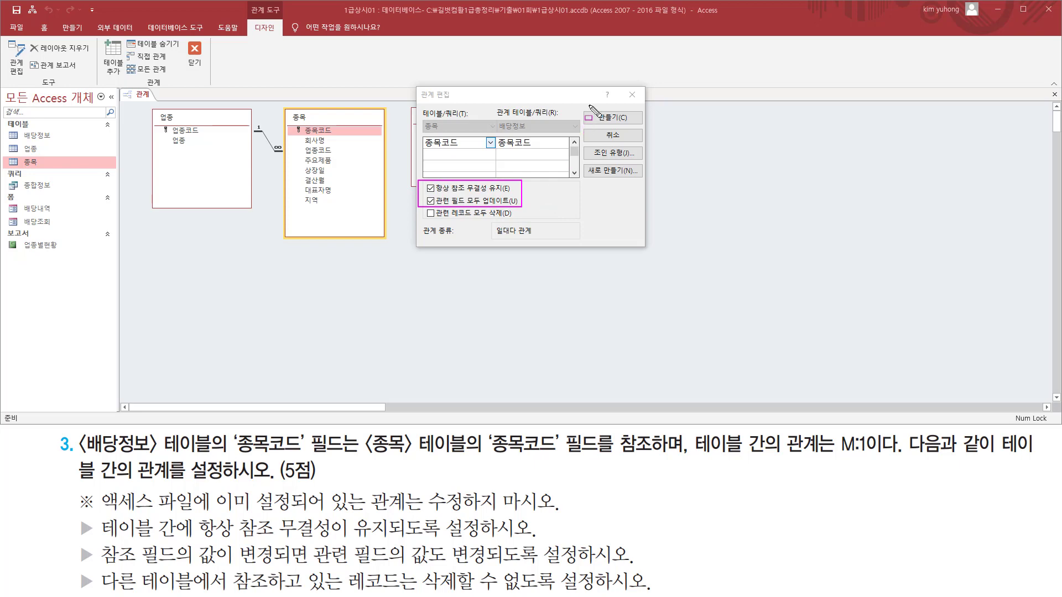
pyautogui.moveTo(588, 106); pyautogui.dragTo(642, 121)
pyautogui.press('Escape')
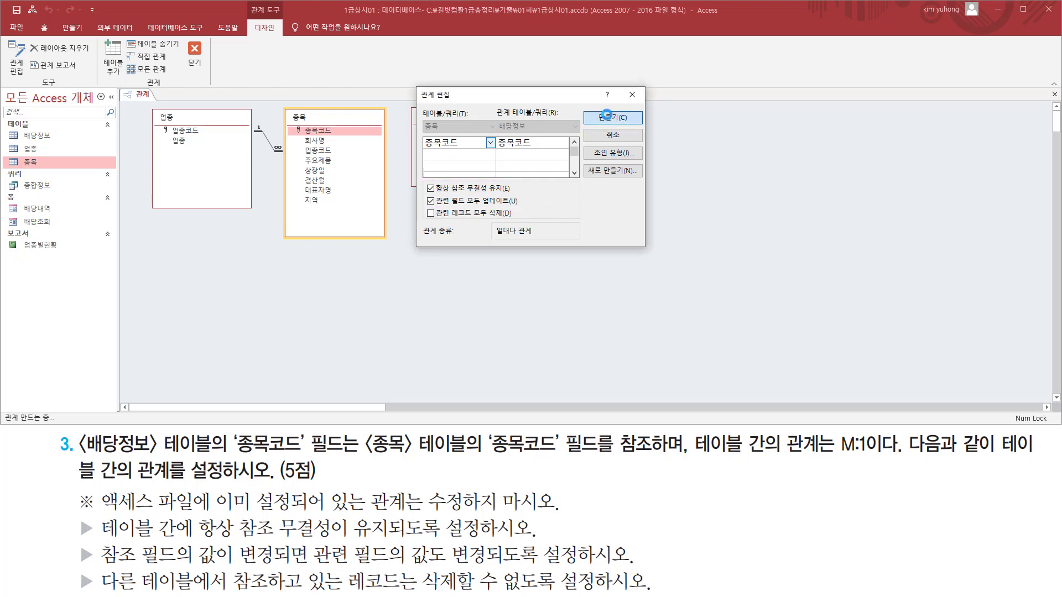
pyautogui.click(611, 118)
pyautogui.hotkey('ctrl', 'alt', 'd')
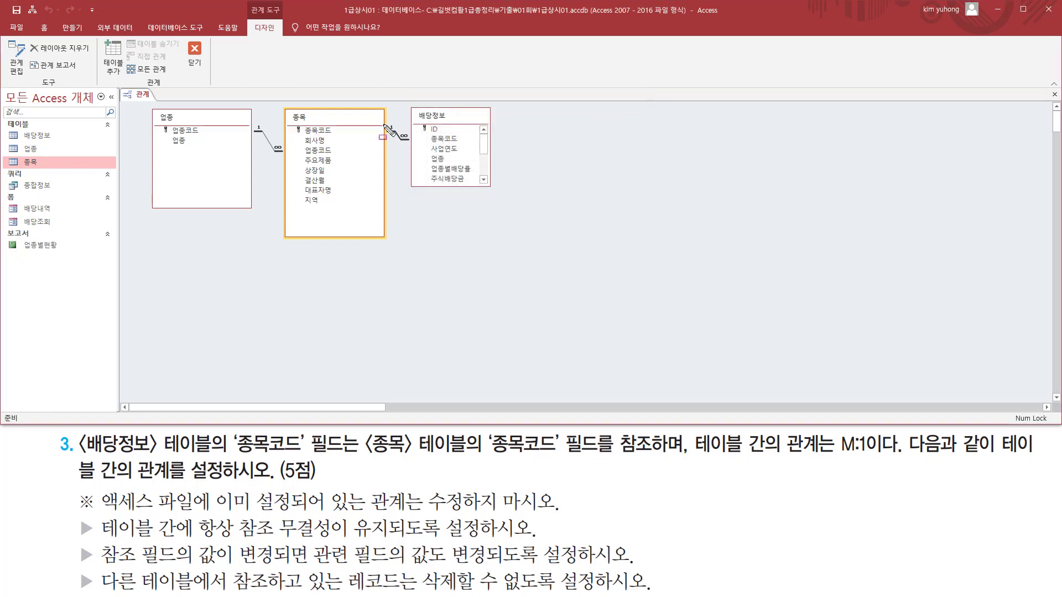
# Close the relationships (관계) window and save the changes to its layout.
pyautogui.moveTo(385, 120); pyautogui.dragTo(411, 149)
pyautogui.press('Escape')
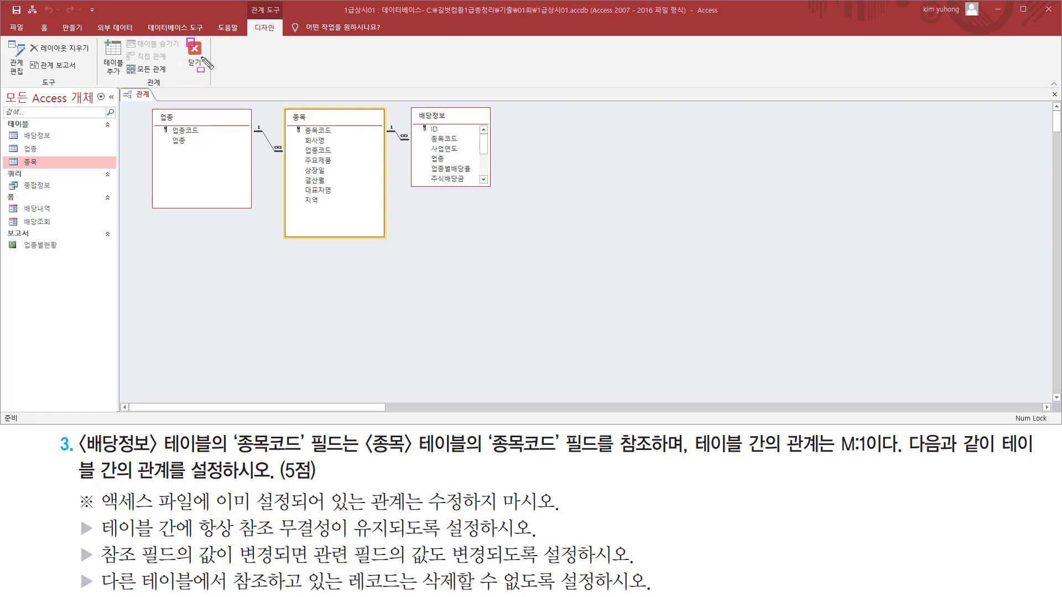
pyautogui.click(190, 47)
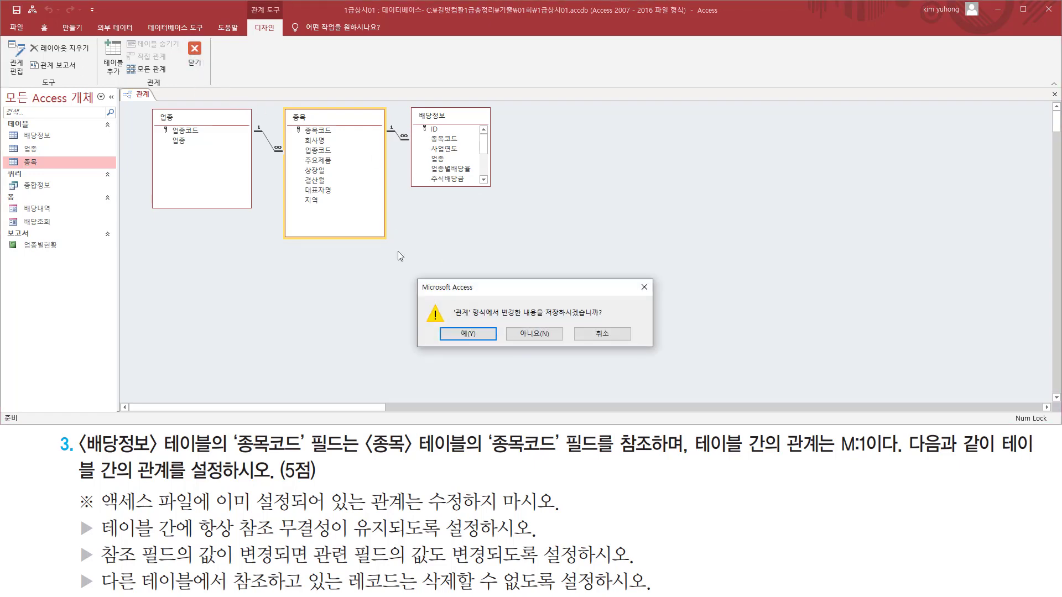
pyautogui.moveTo(454, 318); pyautogui.dragTo(467, 319)
pyautogui.moveTo(543, 318); pyautogui.dragTo(595, 318)
pyautogui.press('Escape')
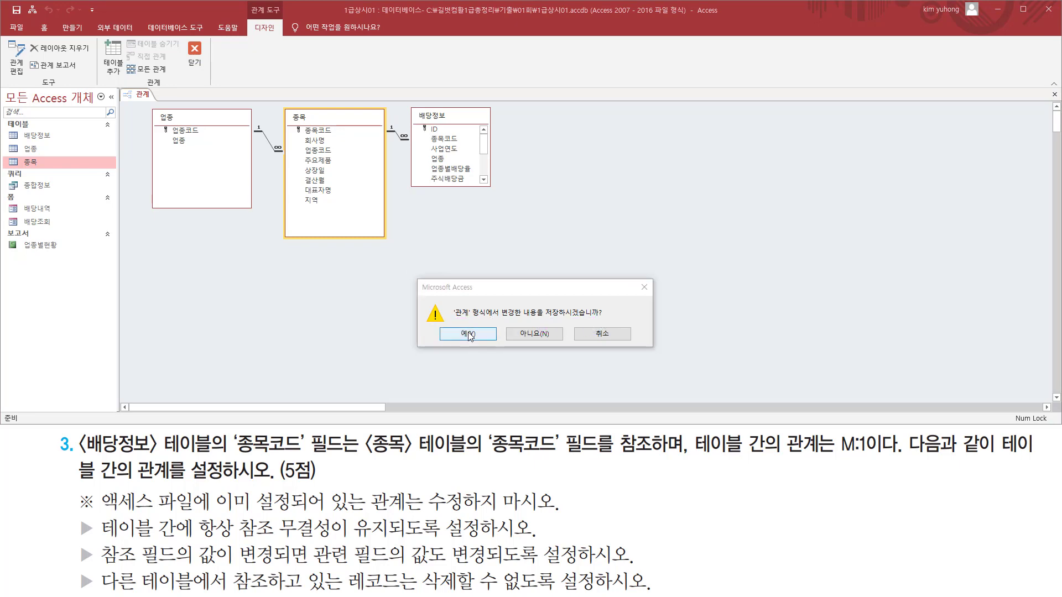
pyautogui.click(468, 334)
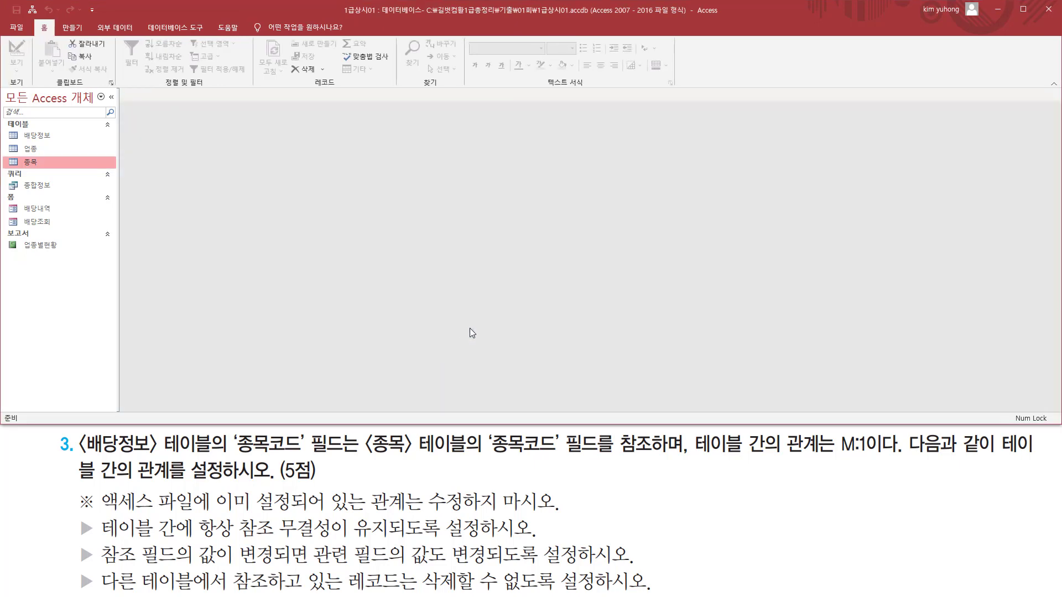